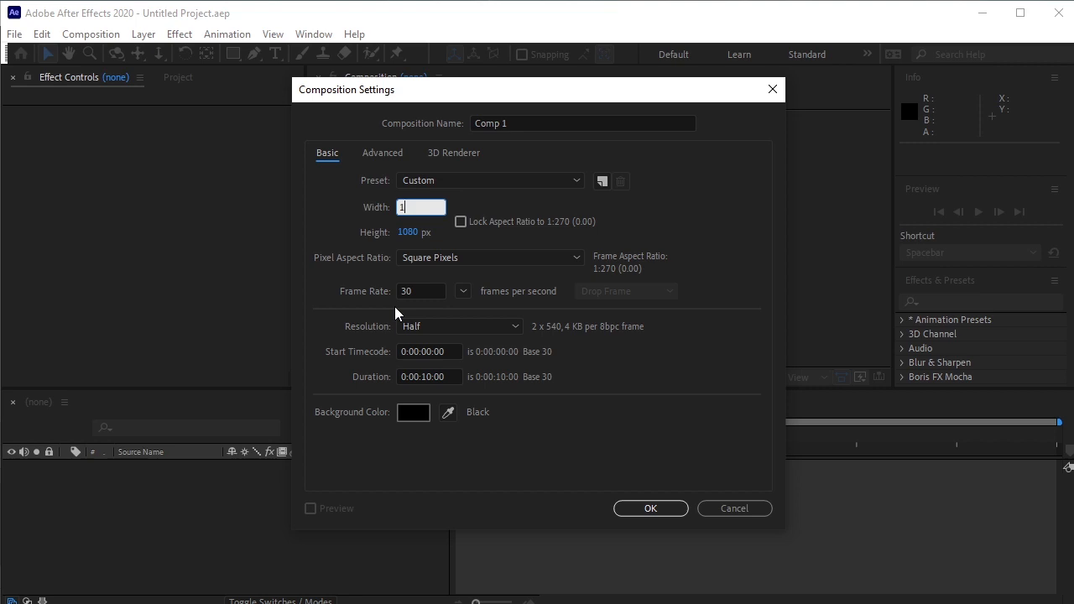
# Step: Create the first composition with a width of 1920 px and Third resolution
pyautogui.write('920')
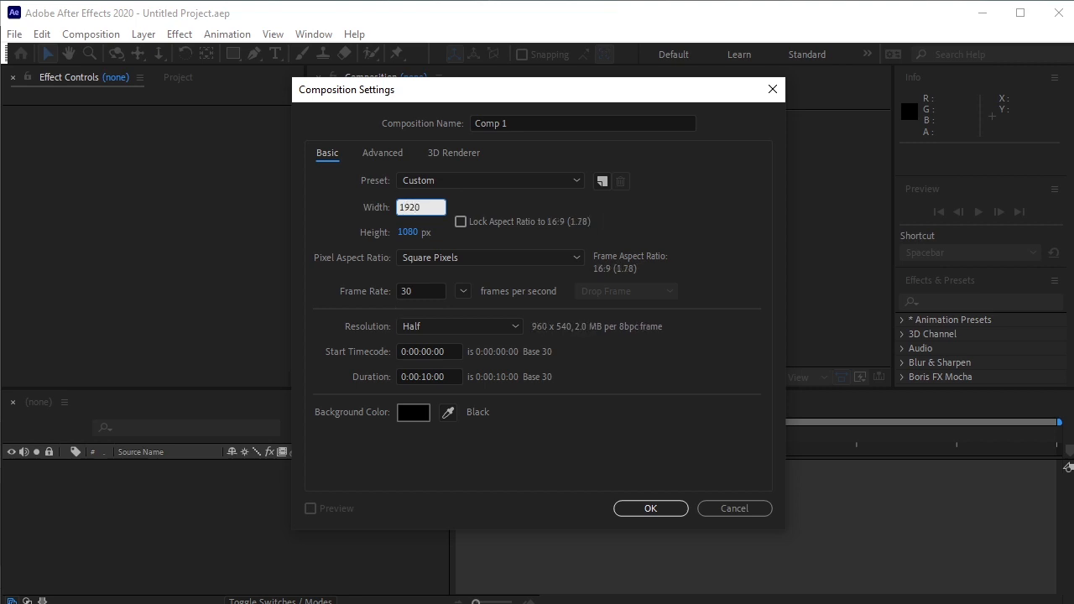
pyautogui.click(427, 343)
pyautogui.click(605, 417)
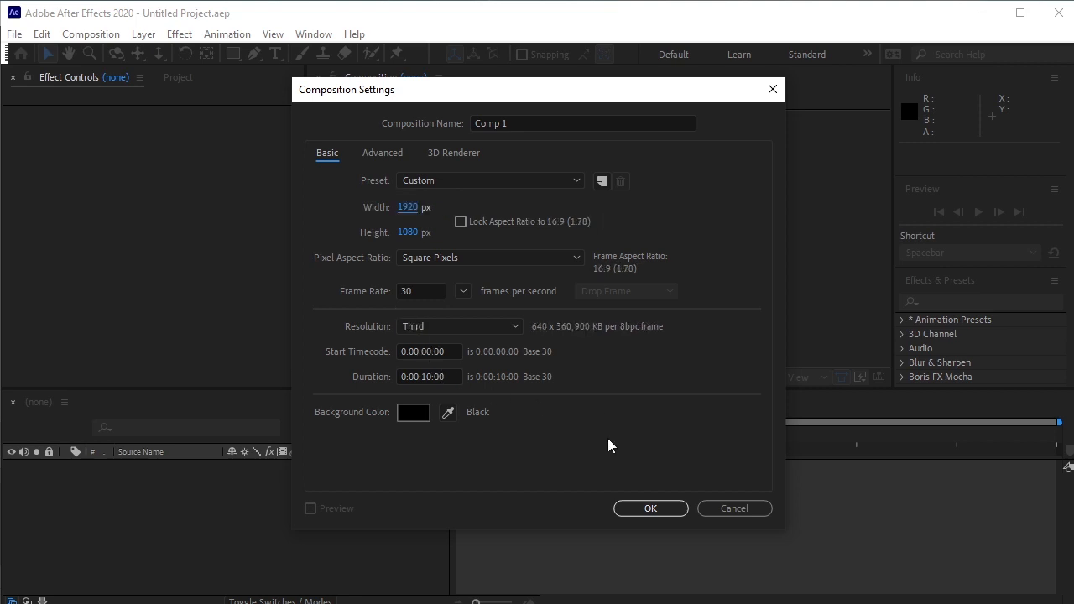
pyautogui.click(636, 509)
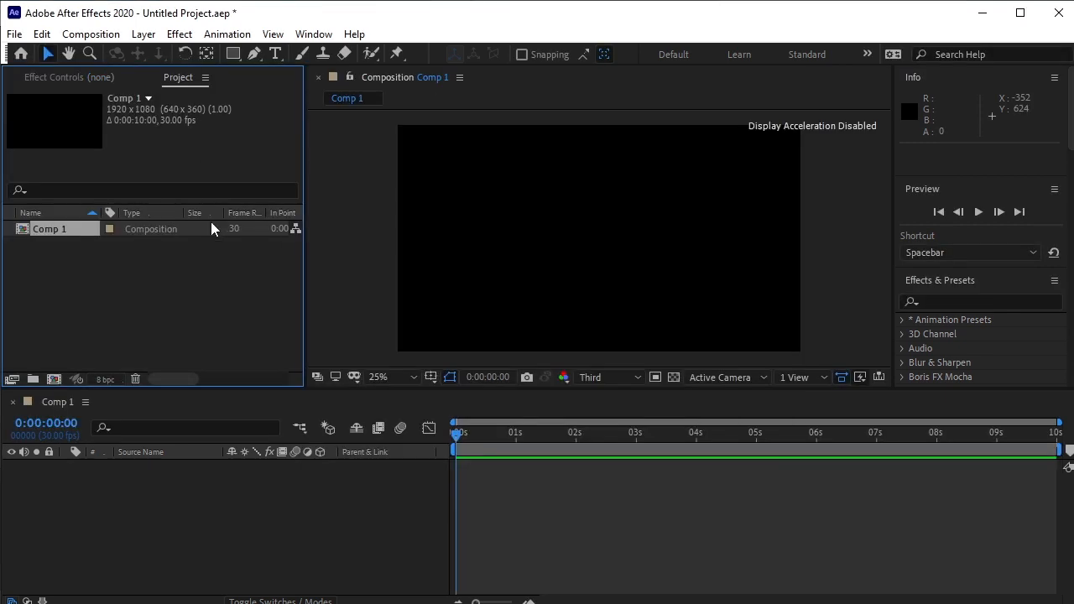
# Step: Import the image files bg, 1, 2 and 3 from the New folder as footage
pyautogui.rightClick(165, 249)
pyautogui.moveTo(275, 341)
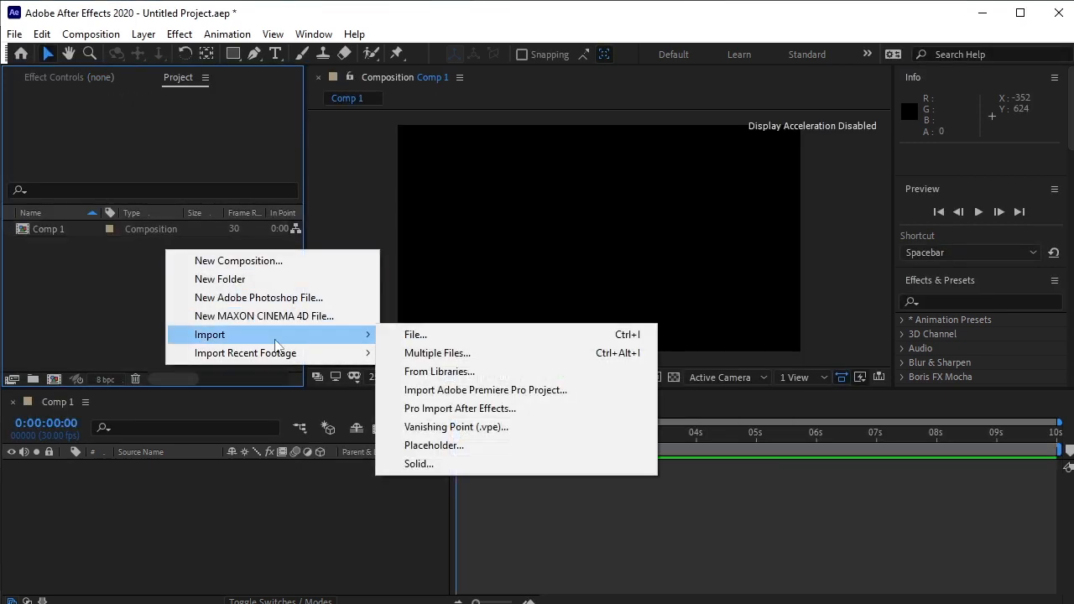
pyautogui.click(411, 335)
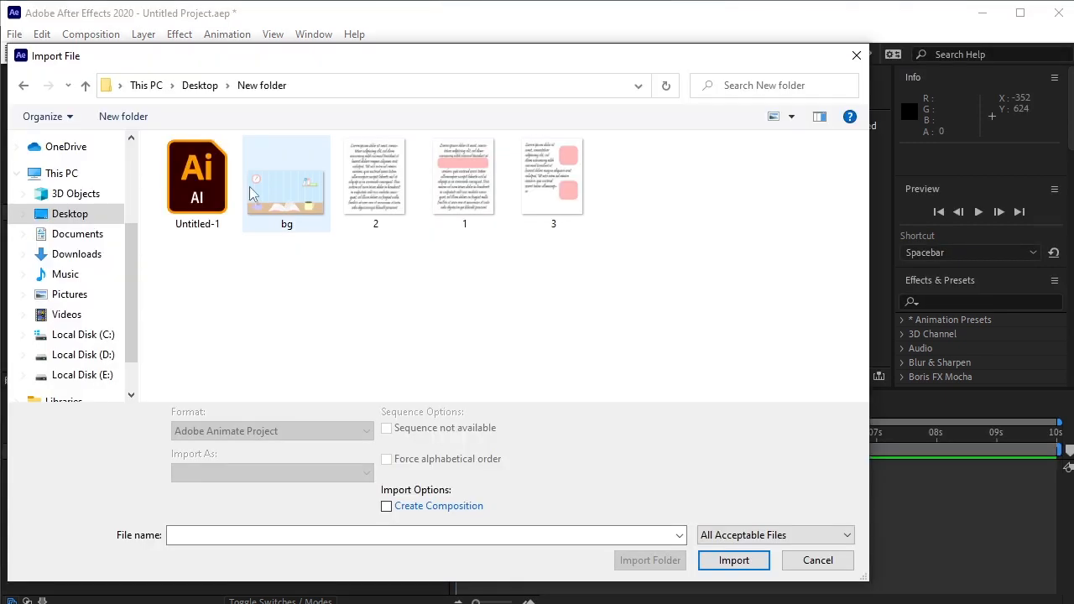
pyautogui.moveTo(669, 282); pyautogui.dragTo(276, 168)
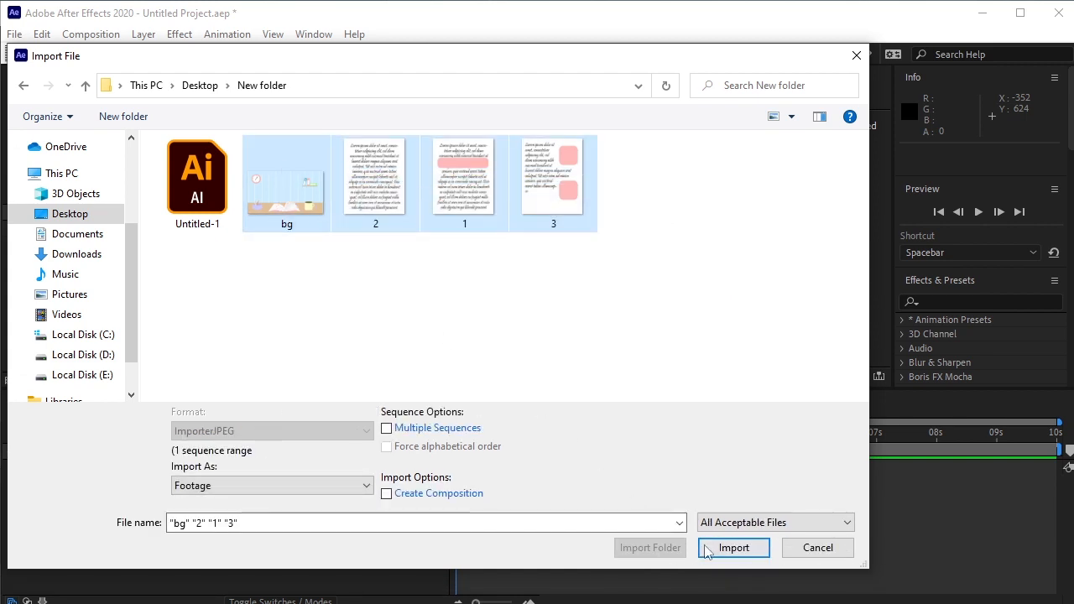
pyautogui.click(714, 554)
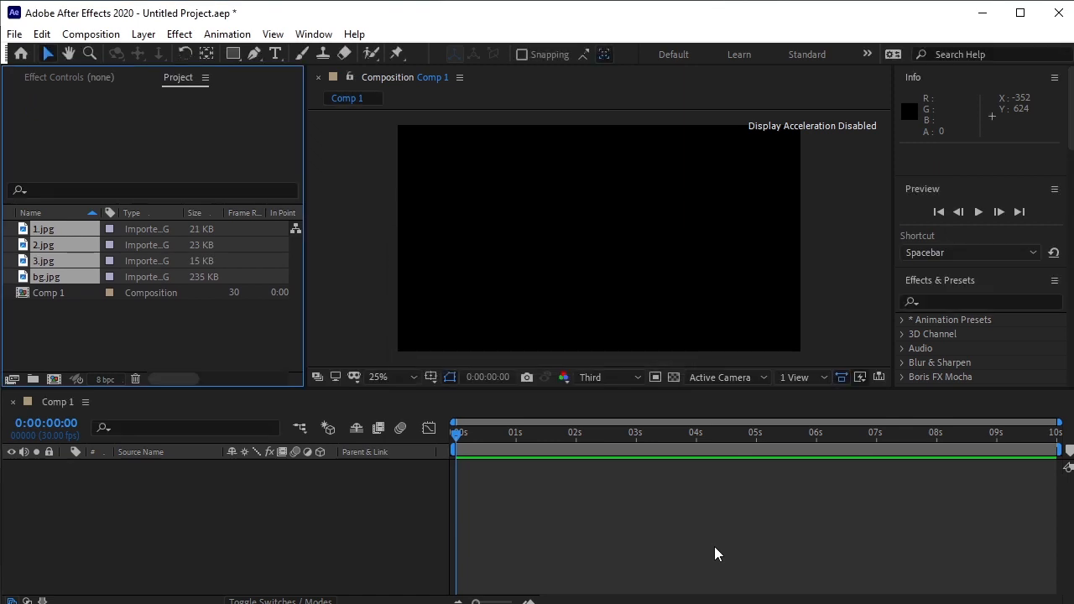
# Step: Place bg.jpg as a layer in Comp 1 and lock that layer
pyautogui.click(281, 490)
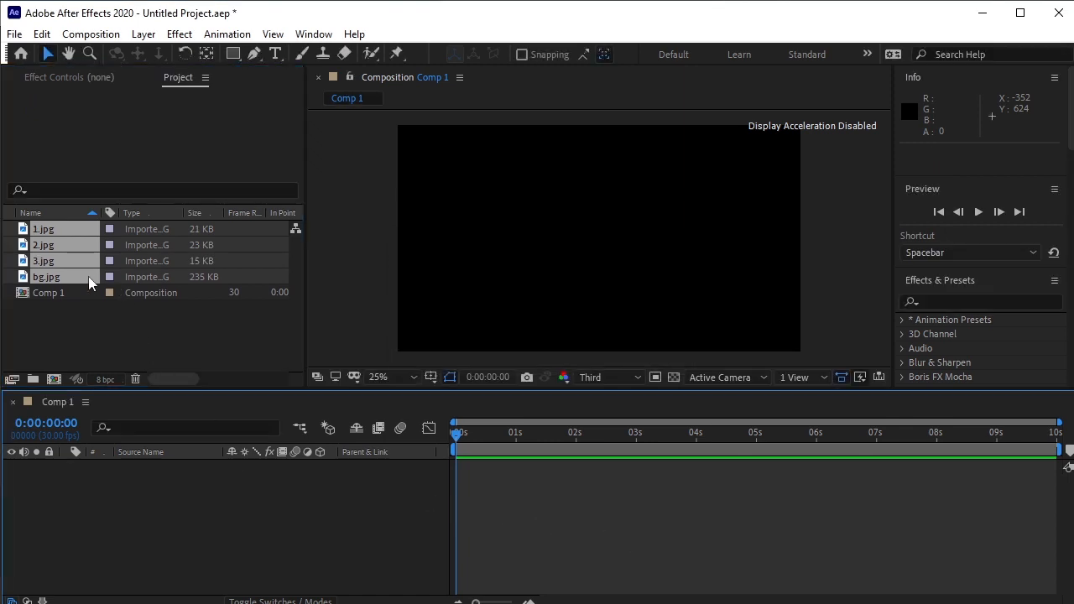
pyautogui.click(132, 325)
pyautogui.click(147, 277)
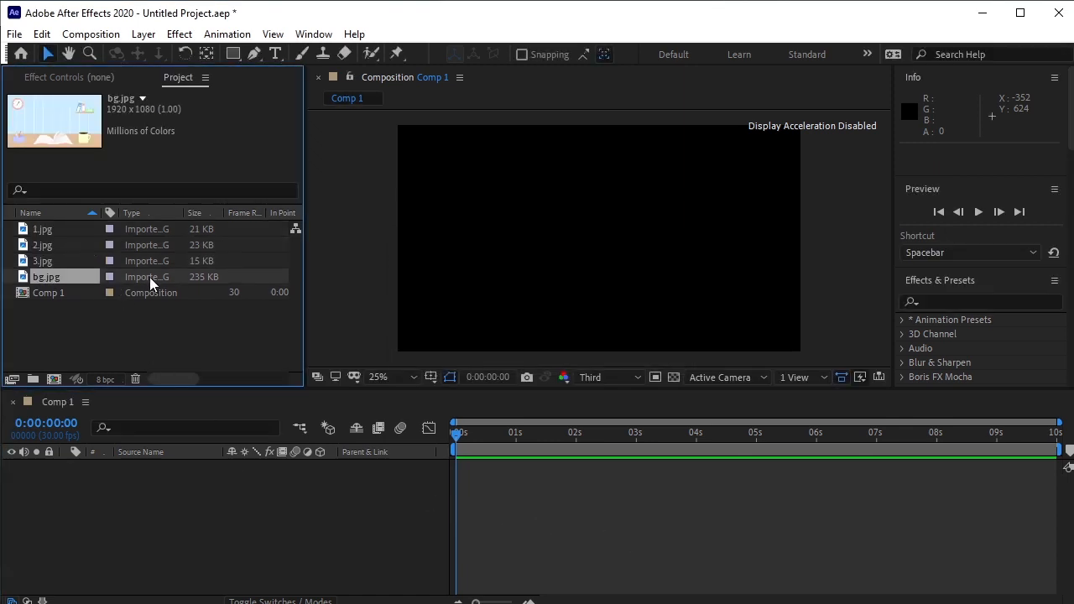
pyautogui.moveTo(148, 276); pyautogui.dragTo(177, 487)
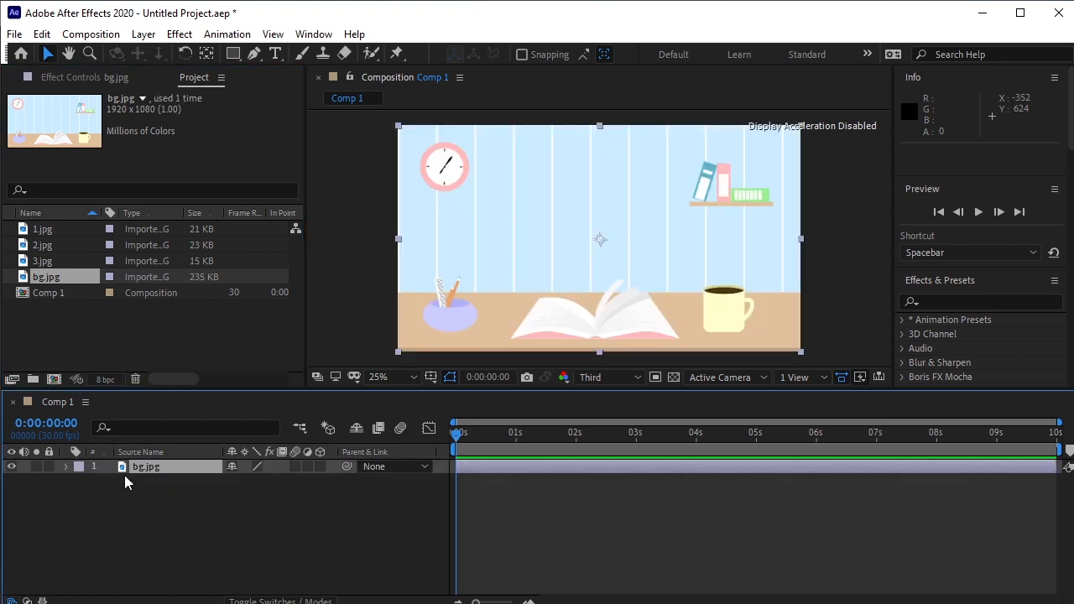
pyautogui.click(49, 466)
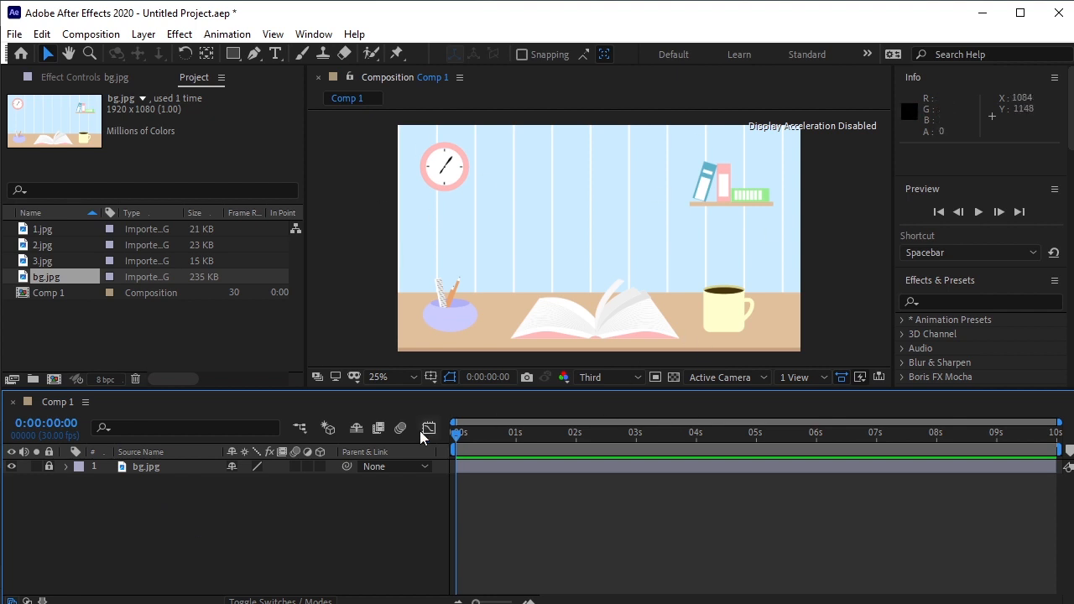
# Step: Create a second composition, Comp 2, sized 500 by 500 px
pyautogui.click(52, 378)
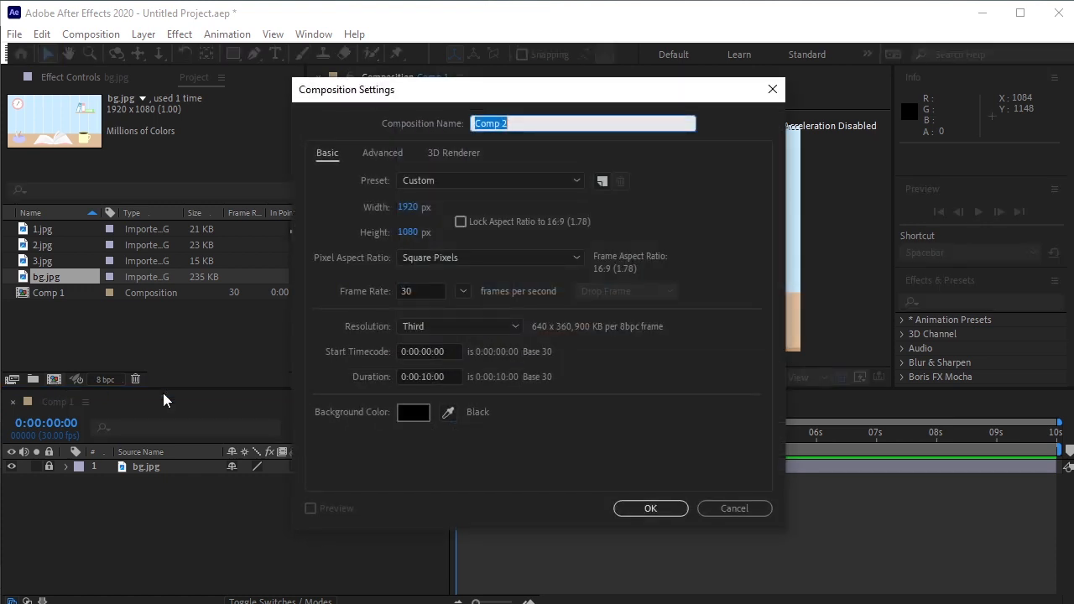
pyautogui.click(407, 207)
pyautogui.write('500')
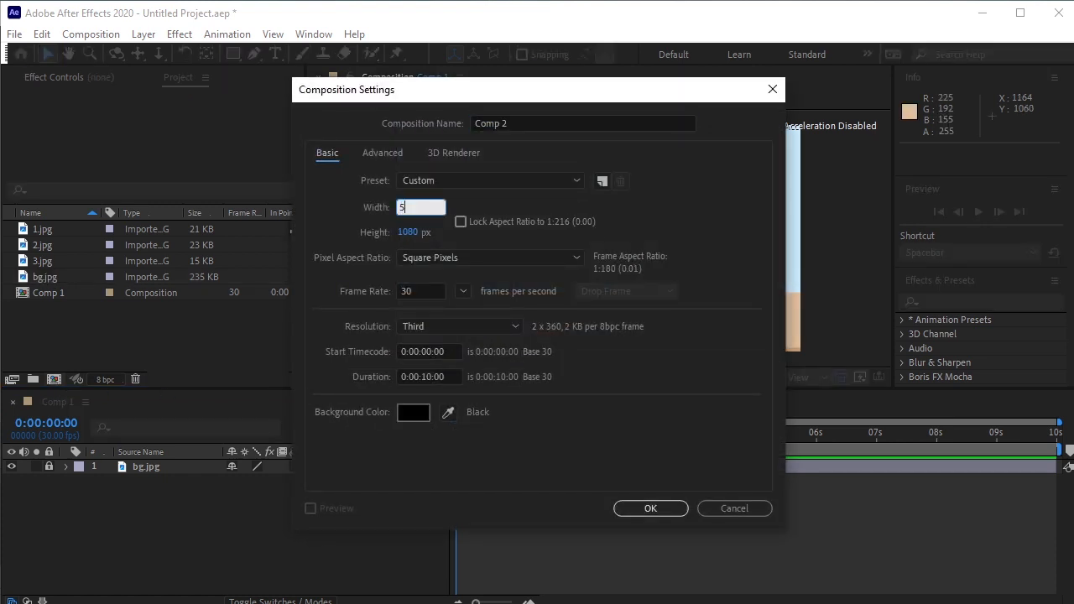
pyautogui.click(411, 232)
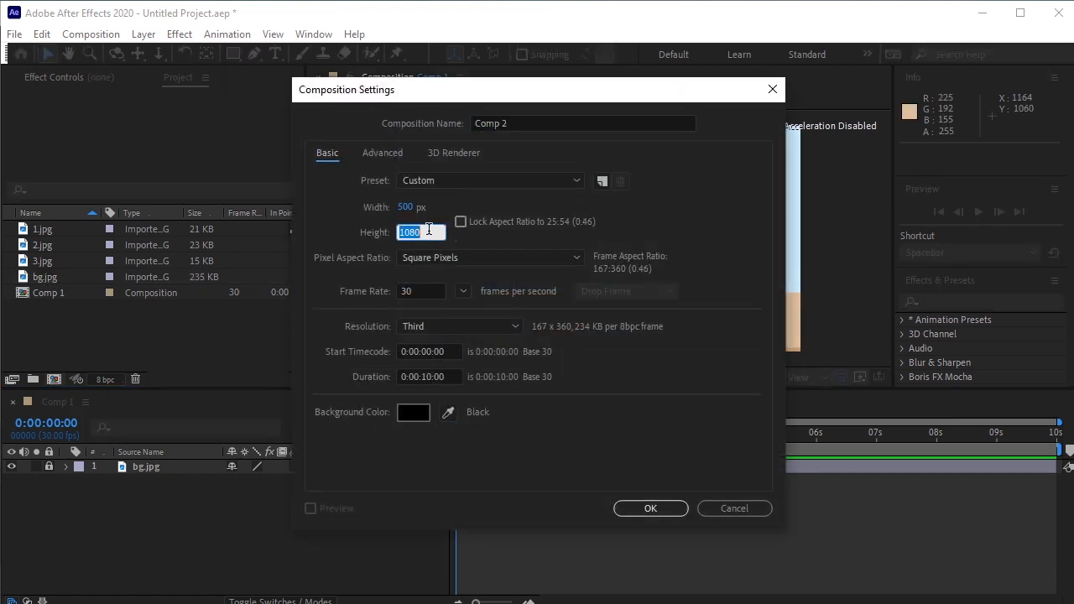
pyautogui.write('500')
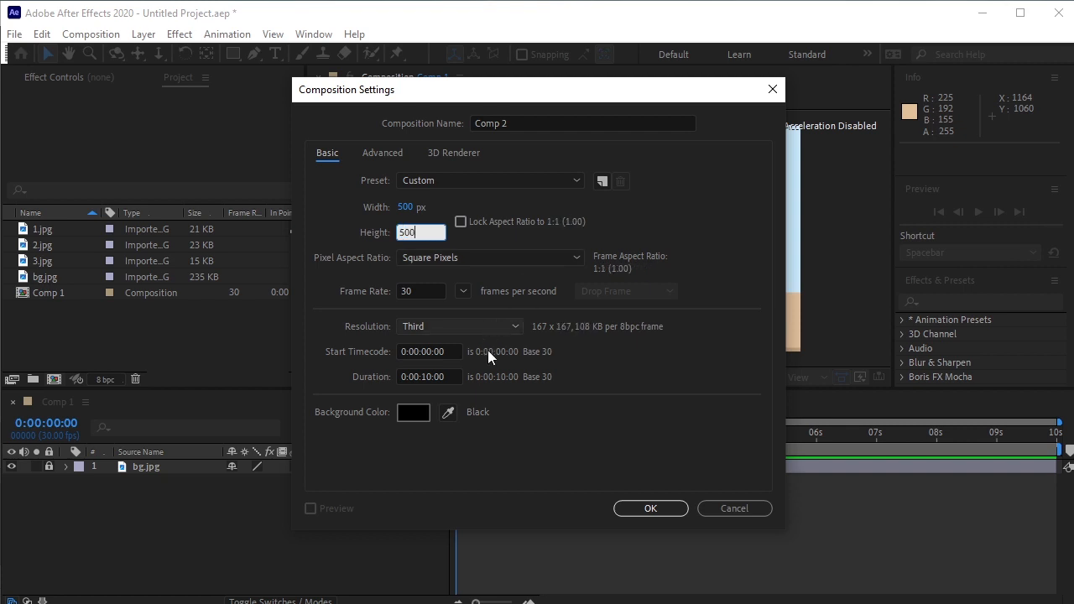
pyautogui.click(642, 509)
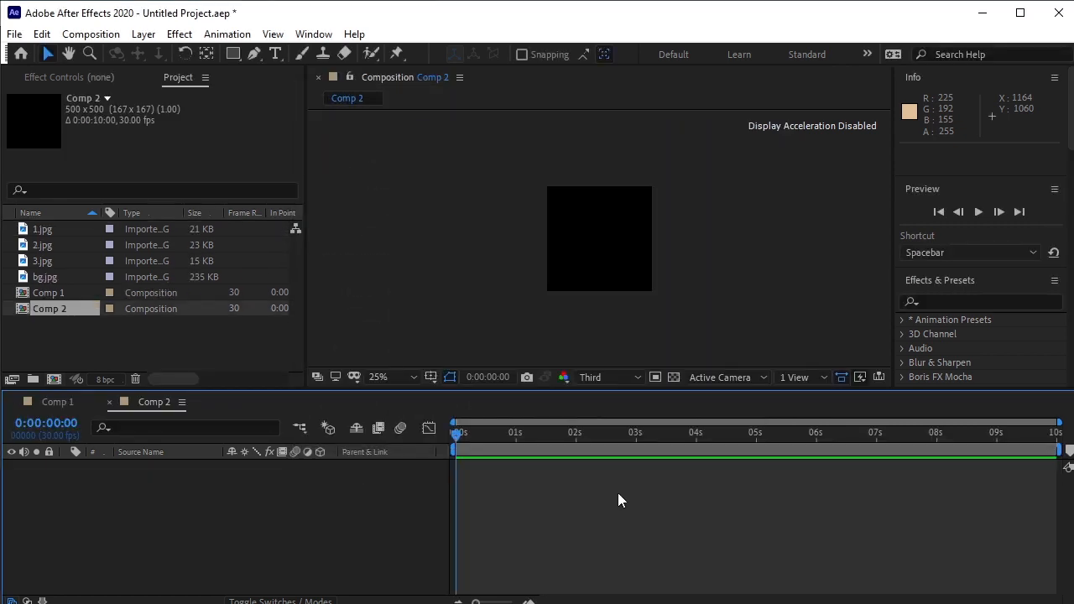
# Step: Add 1.jpg as a layer in Comp 2 and set the viewer resolution to Full
pyautogui.click(68, 231)
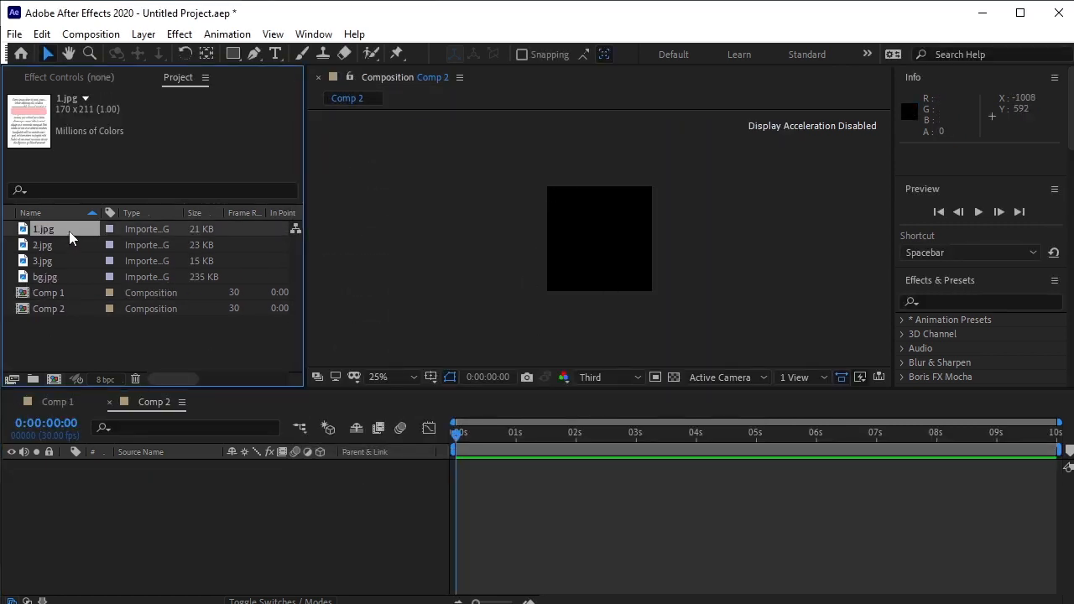
pyautogui.moveTo(70, 231); pyautogui.dragTo(112, 480)
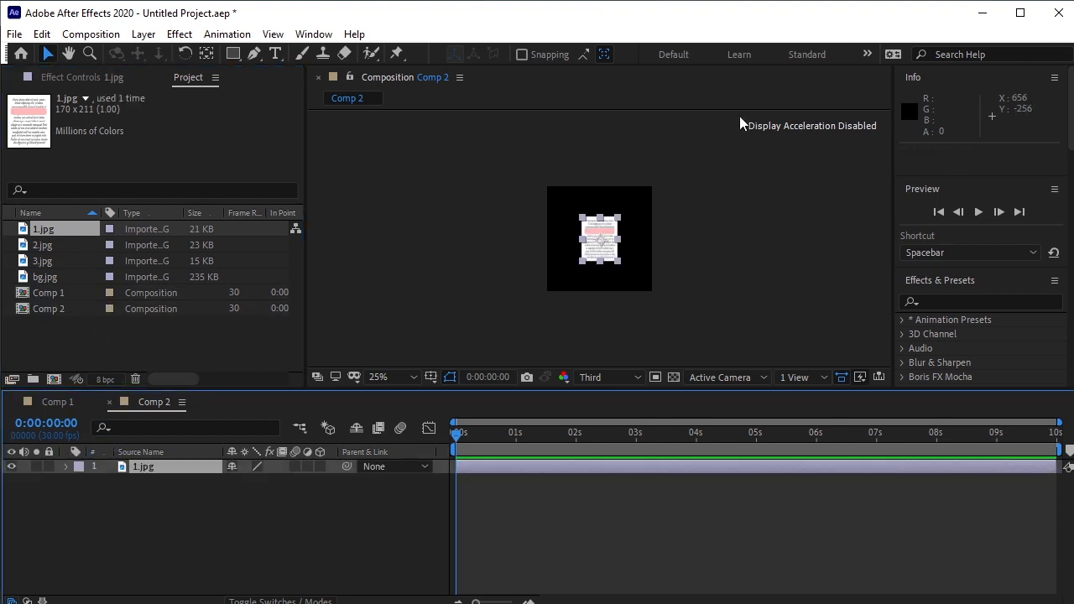
pyautogui.scroll(1, 667, 266)
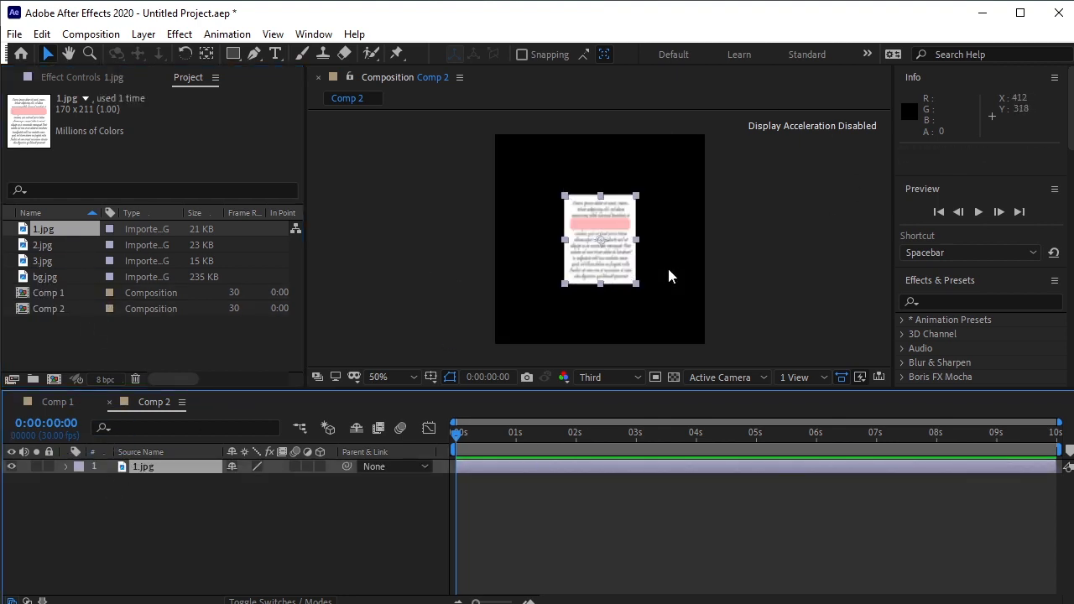
pyautogui.scroll(1, 667, 265)
pyautogui.scroll(-1, 667, 265)
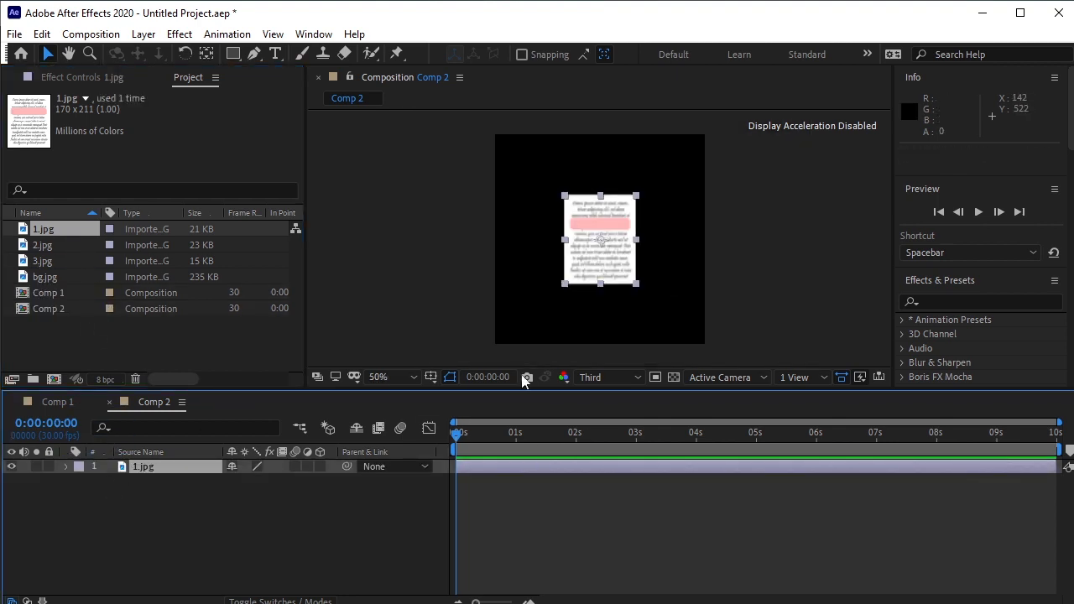
pyautogui.click(587, 379)
pyautogui.click(599, 413)
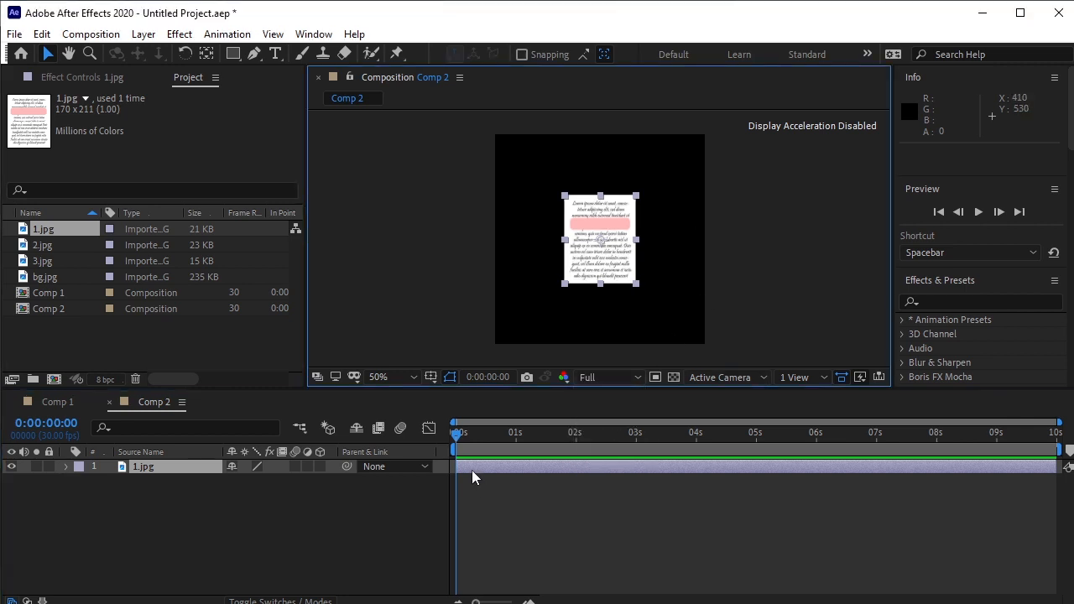
# Step: Add a Rotation keyframe to the 1.jpg layer at 0 seconds with a value of 1 full revolution
pyautogui.click(441, 437)
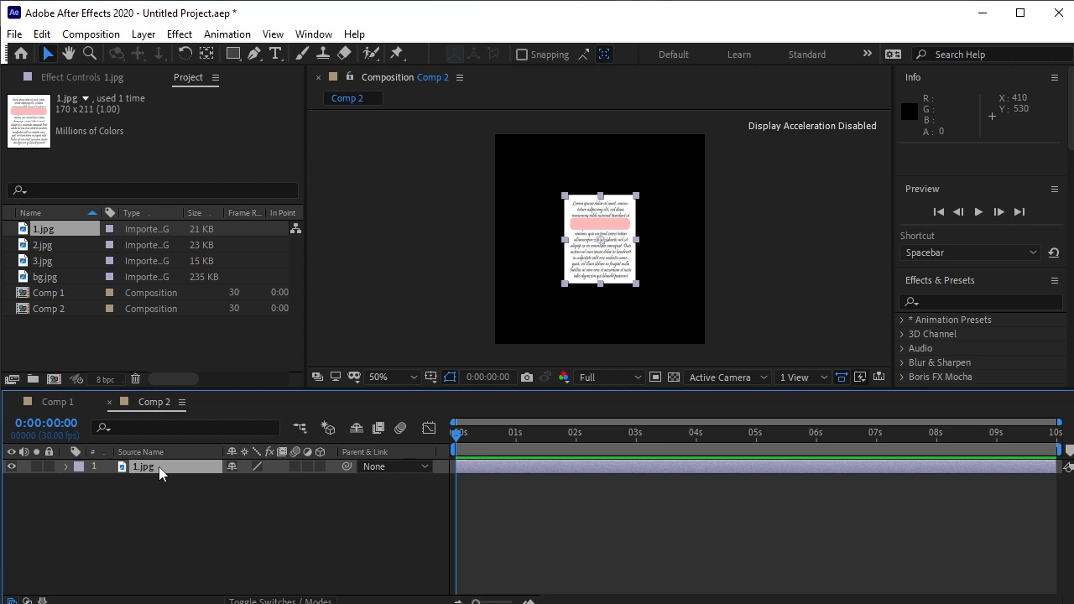
pyautogui.press('r')
pyautogui.click(106, 480)
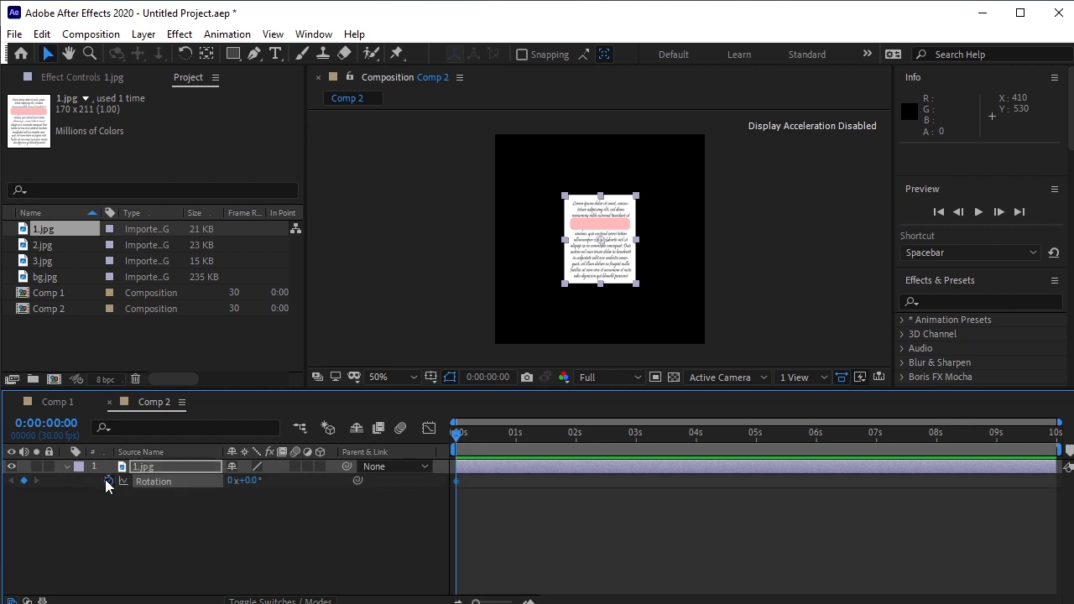
pyautogui.click(229, 481)
pyautogui.write('1')
pyautogui.click(260, 521)
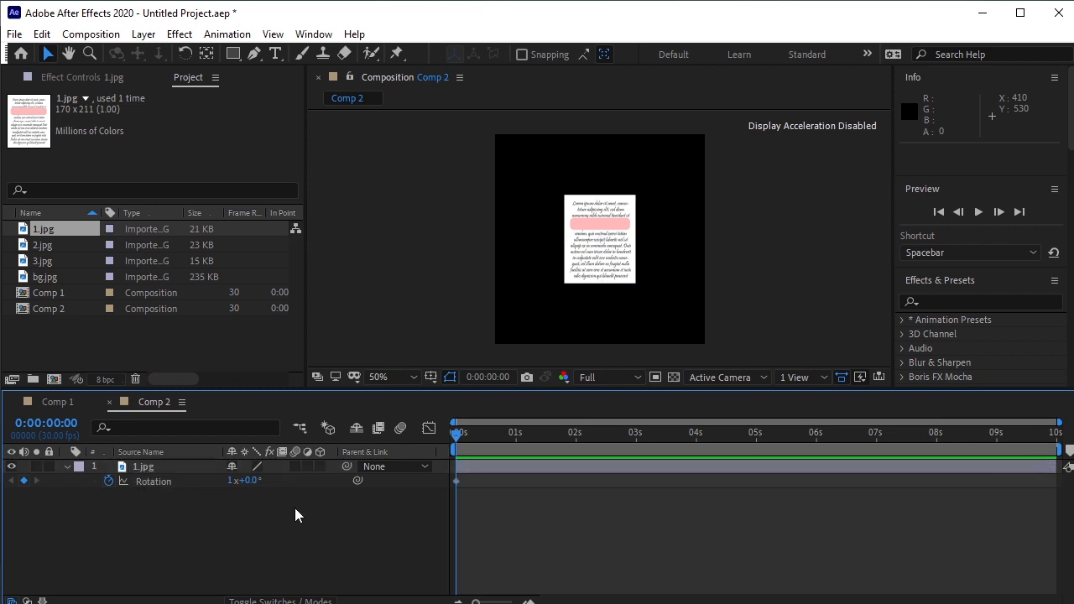
# Step: Add a Rotation keyframe of 0 revolutions to the 1.jpg layer at 5 seconds and preview the animation from the start
pyautogui.moveTo(453, 433); pyautogui.dragTo(755, 496)
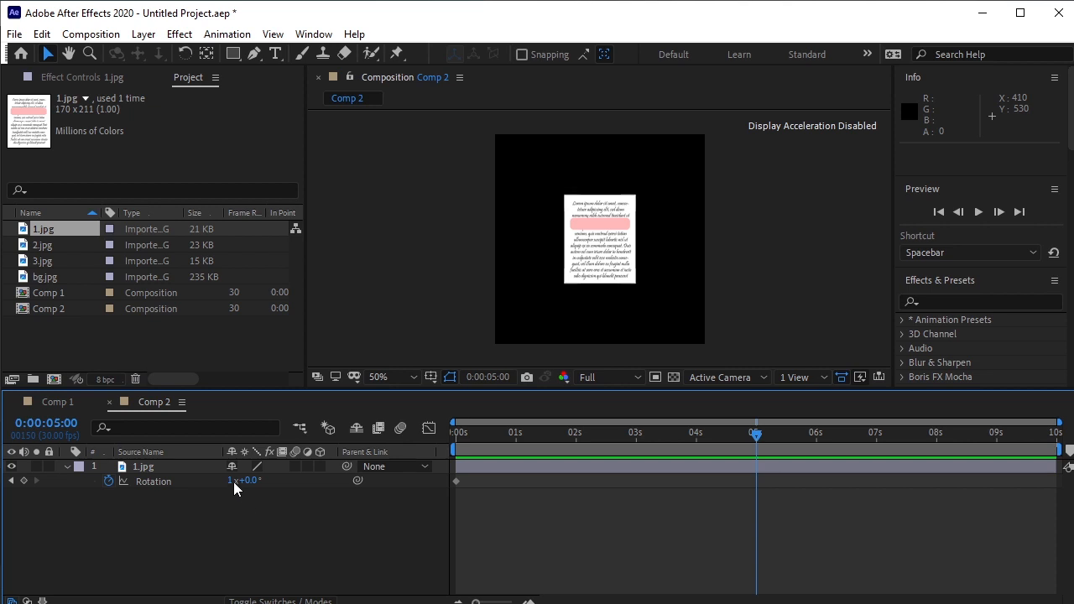
pyautogui.write('0')
pyautogui.press('Return')
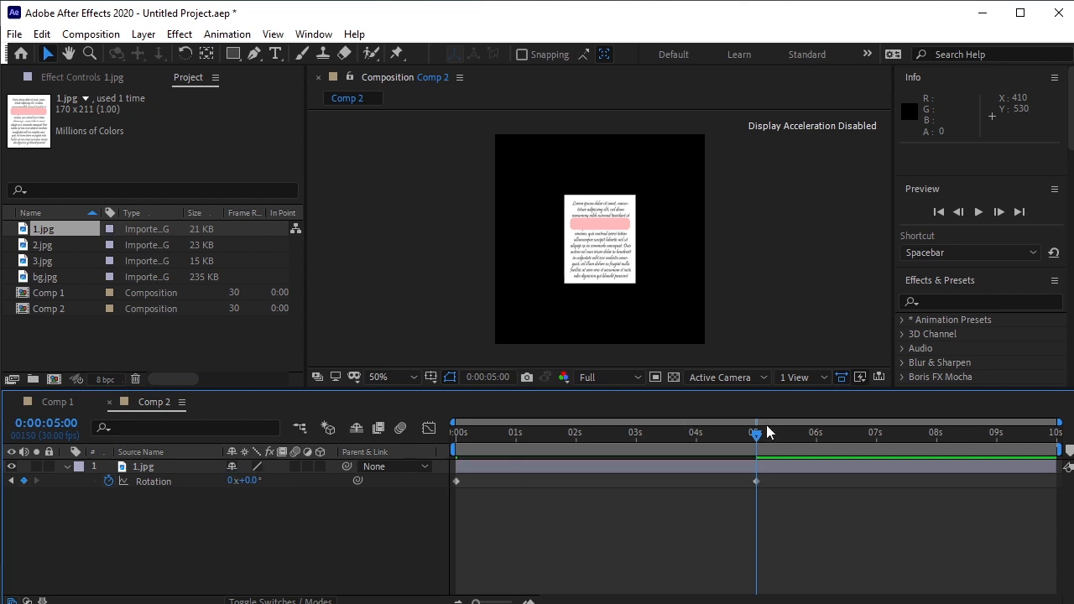
pyautogui.moveTo(767, 432); pyautogui.dragTo(380, 450)
pyautogui.press('space')
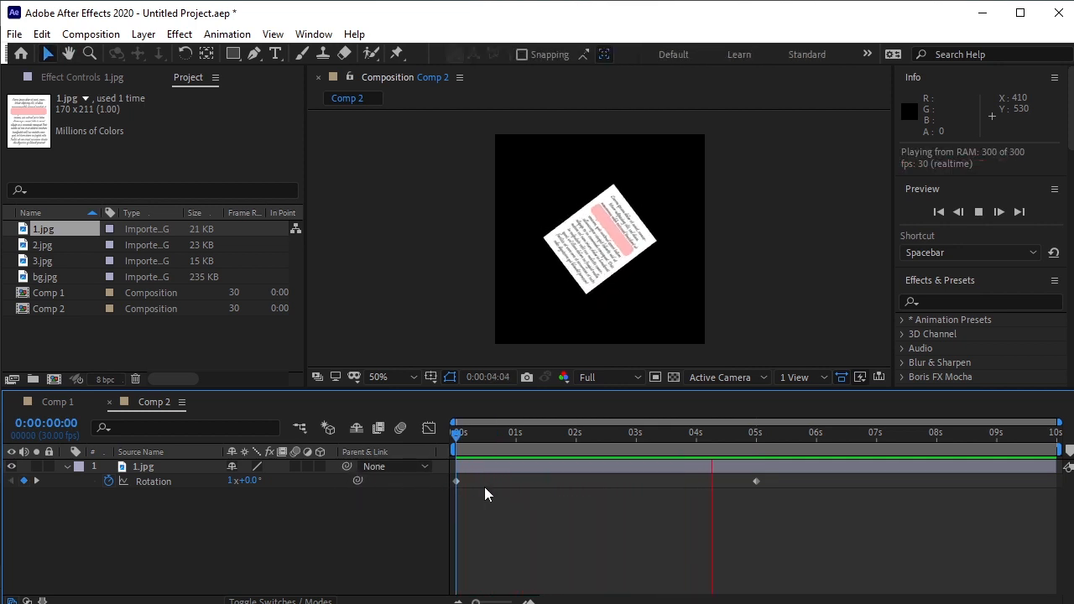
pyautogui.press('space')
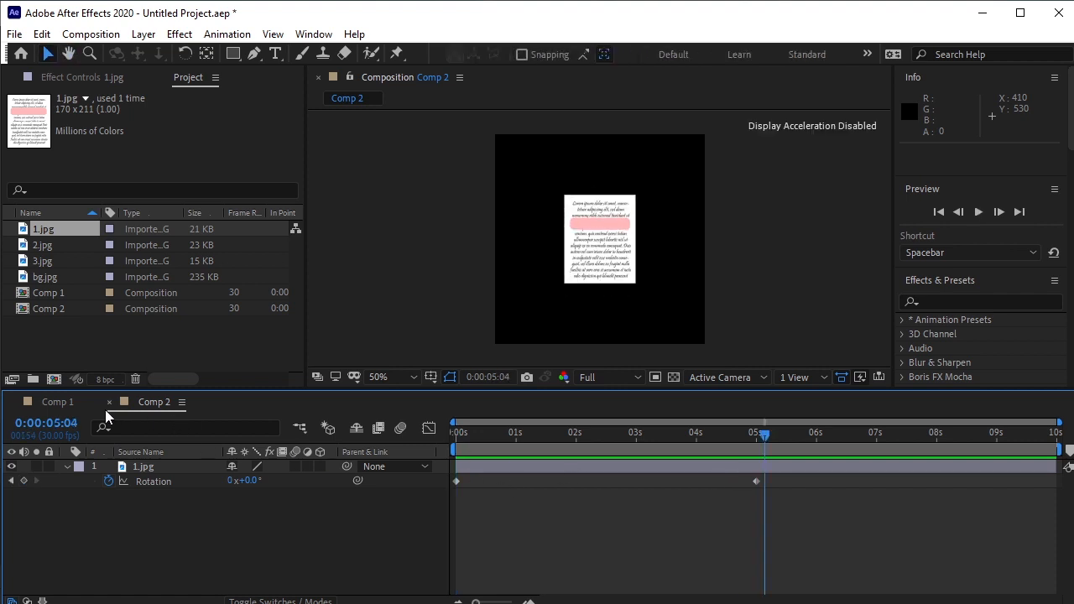
# Step: Place Comp 2 above the bg.jpg layer in Comp 1 and preview the combined animation
pyautogui.click(64, 403)
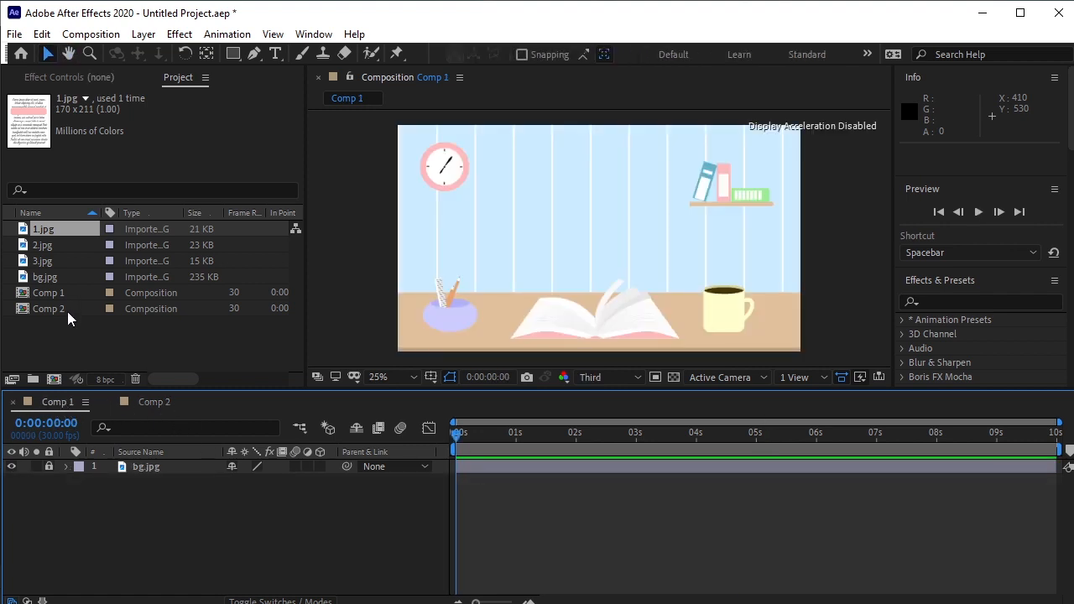
pyautogui.click(126, 308)
pyautogui.moveTo(126, 308); pyautogui.dragTo(161, 460)
pyautogui.press('space')
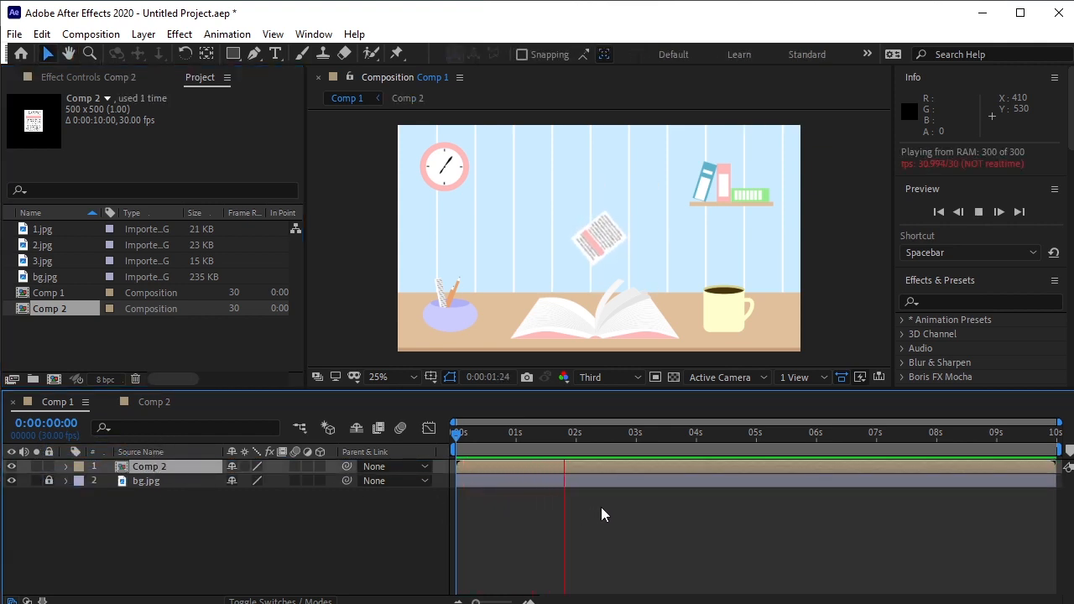
pyautogui.press('space')
# Step: Keyframe the Comp 2 layer's Position at 0 seconds and move it off the left side of the frame, to about -204, 480
pyautogui.moveTo(592, 433); pyautogui.dragTo(445, 449)
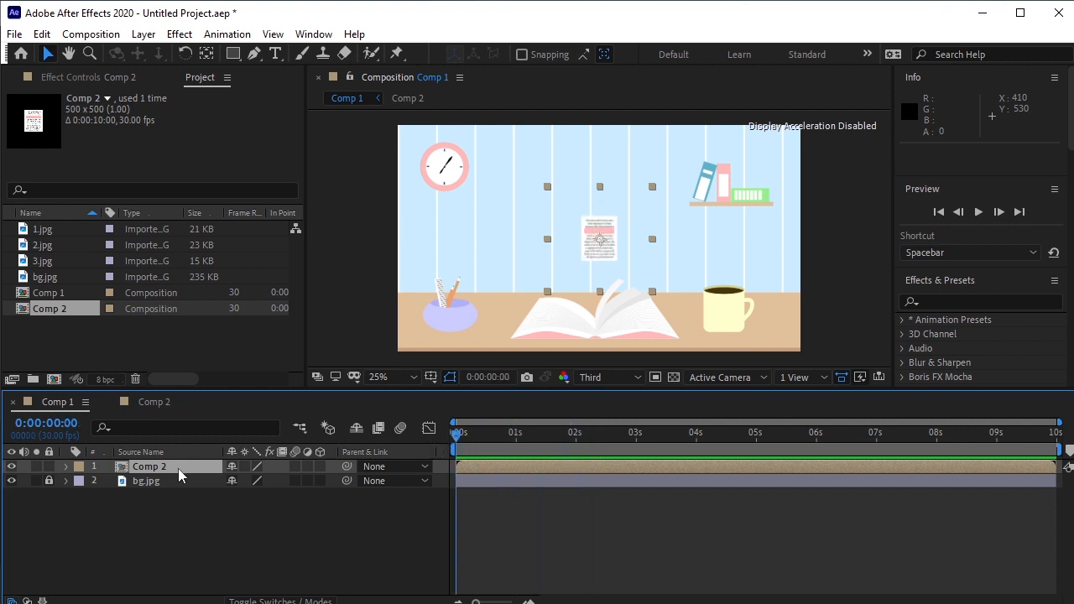
pyautogui.press('p')
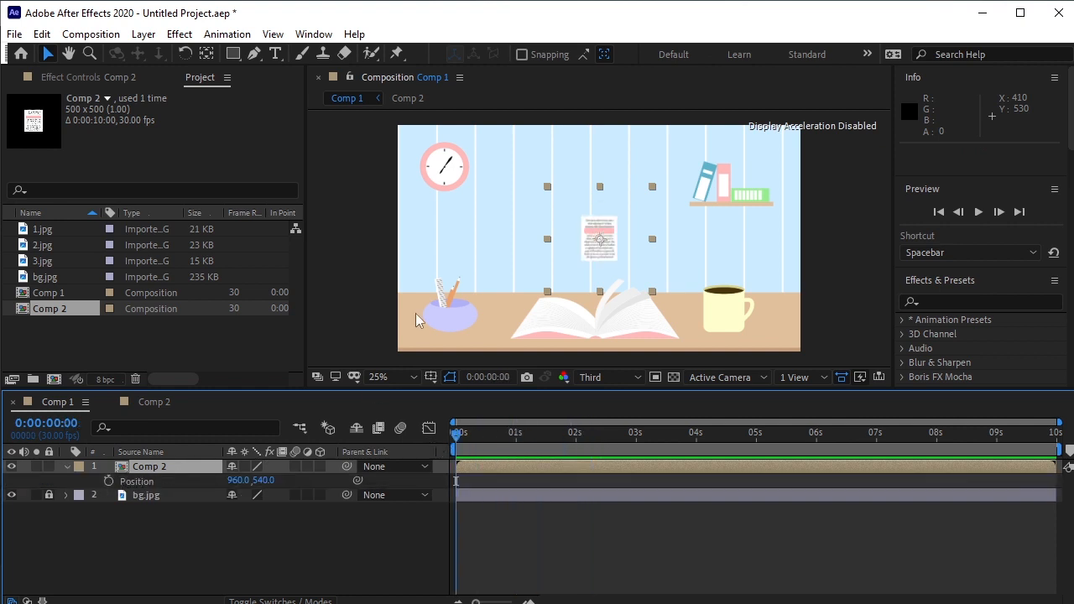
pyautogui.click(108, 482)
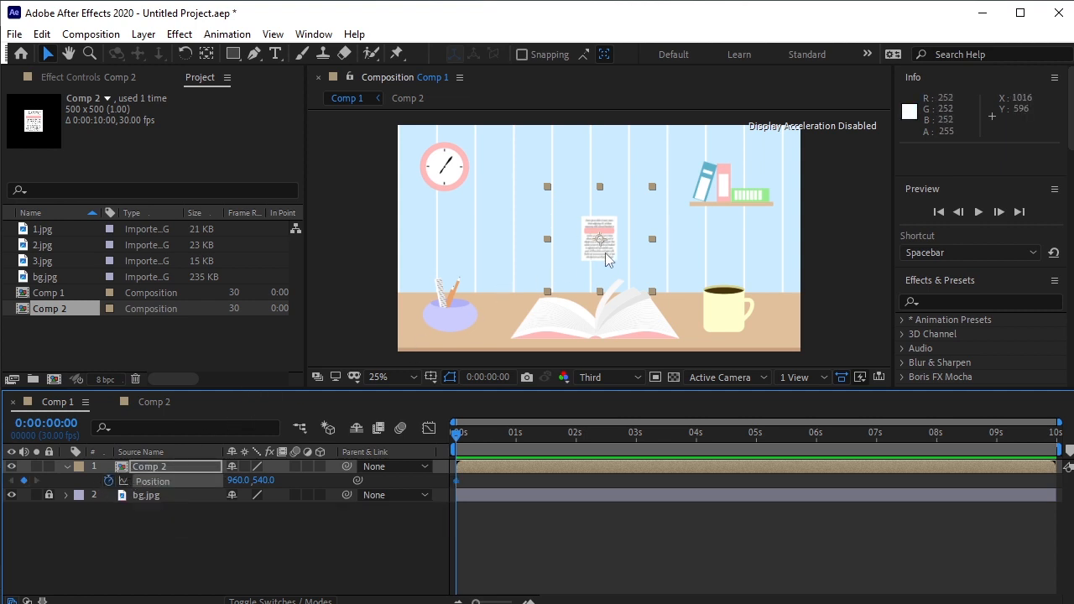
pyautogui.moveTo(590, 259); pyautogui.dragTo(378, 249)
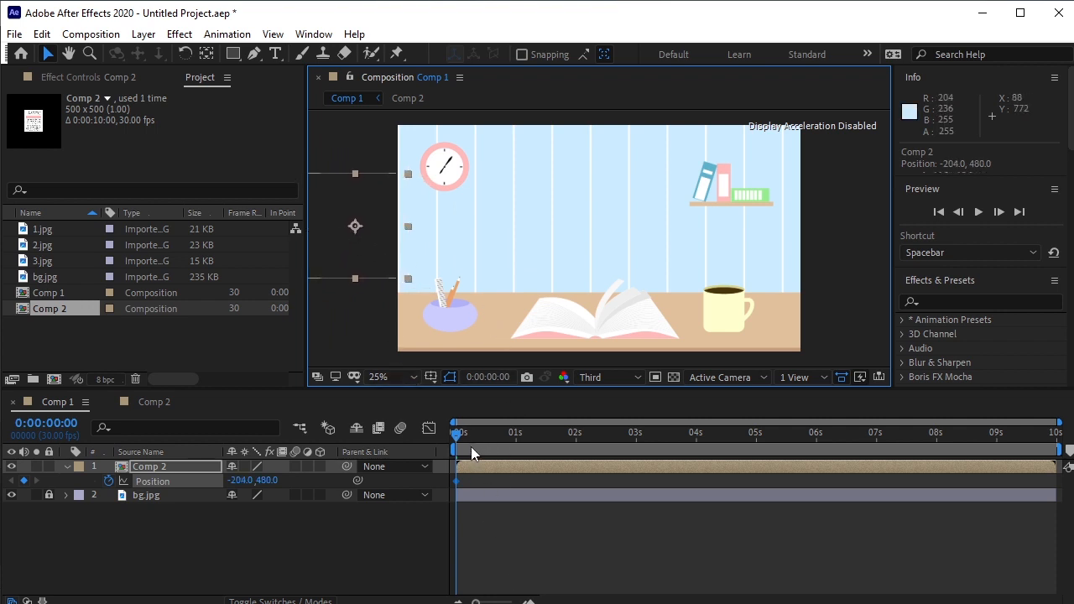
# Step: Keyframe Comp 2's Position at 5 seconds off the right side of the frame, at about 2104, 484, and preview the flight from the start
pyautogui.moveTo(457, 438); pyautogui.dragTo(757, 478)
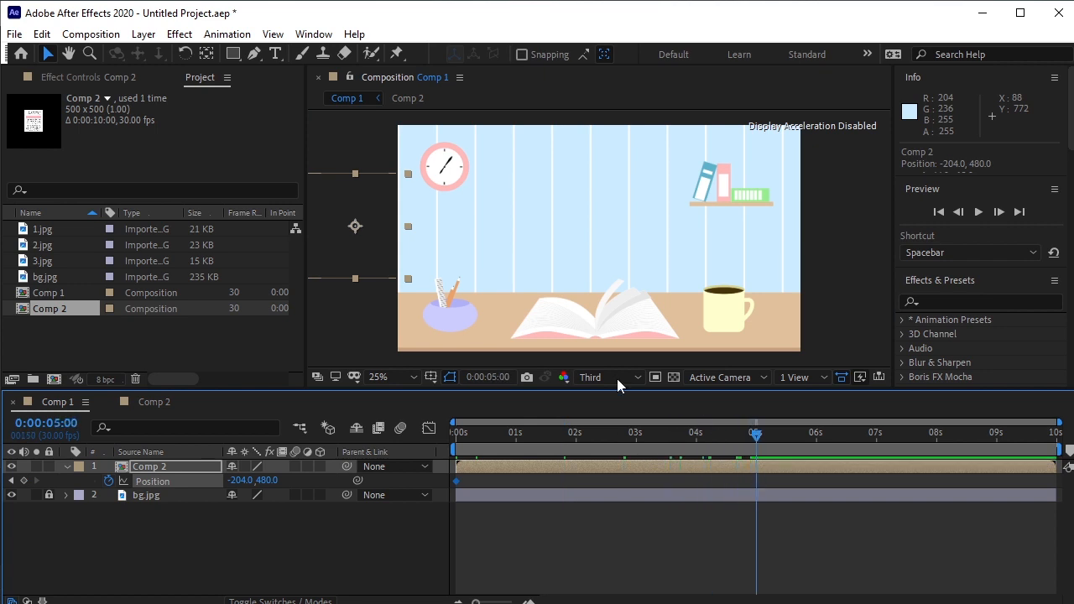
pyautogui.moveTo(335, 254); pyautogui.dragTo(820, 261)
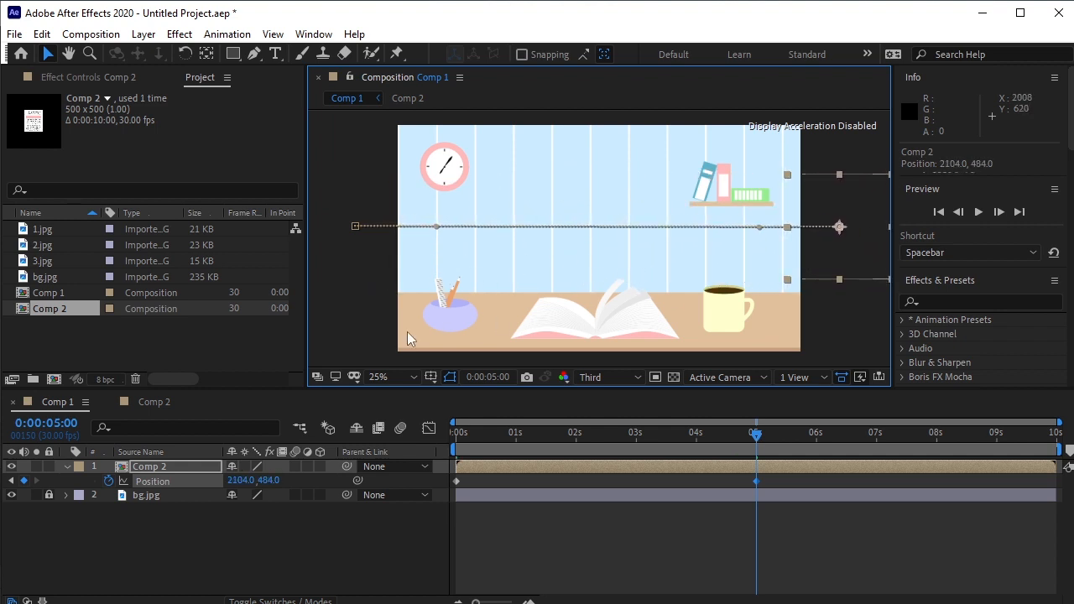
pyautogui.moveTo(755, 436); pyautogui.dragTo(551, 458)
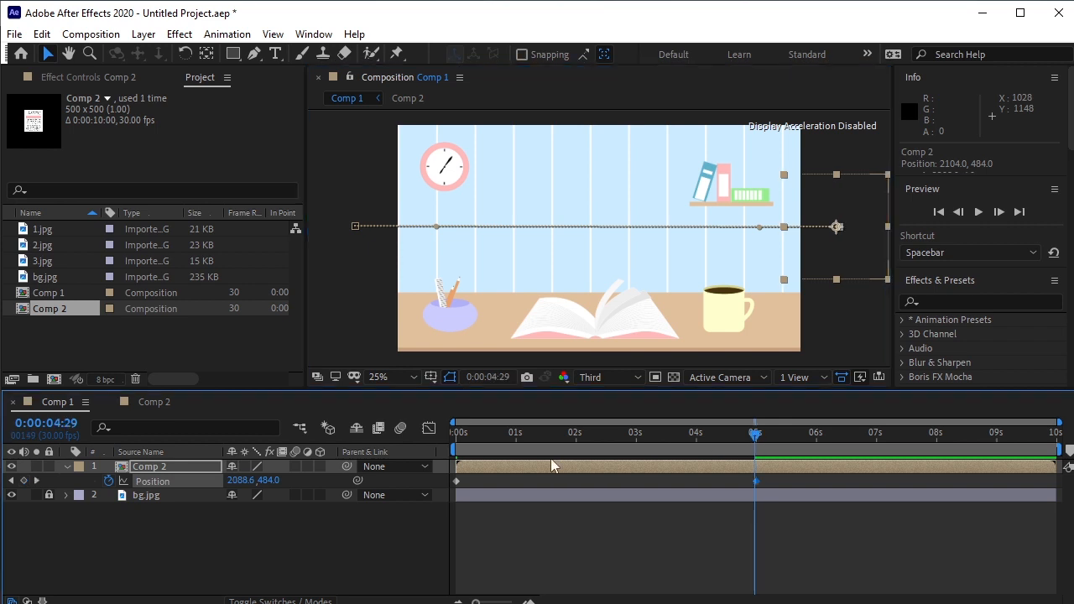
pyautogui.press('Home')
pyautogui.press('space')
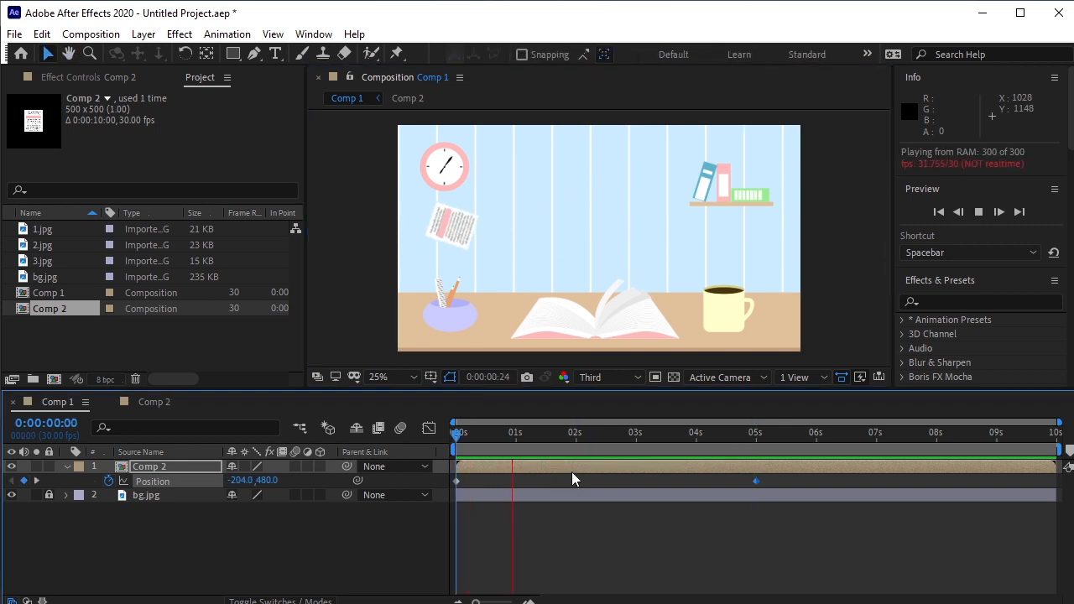
pyautogui.press('space')
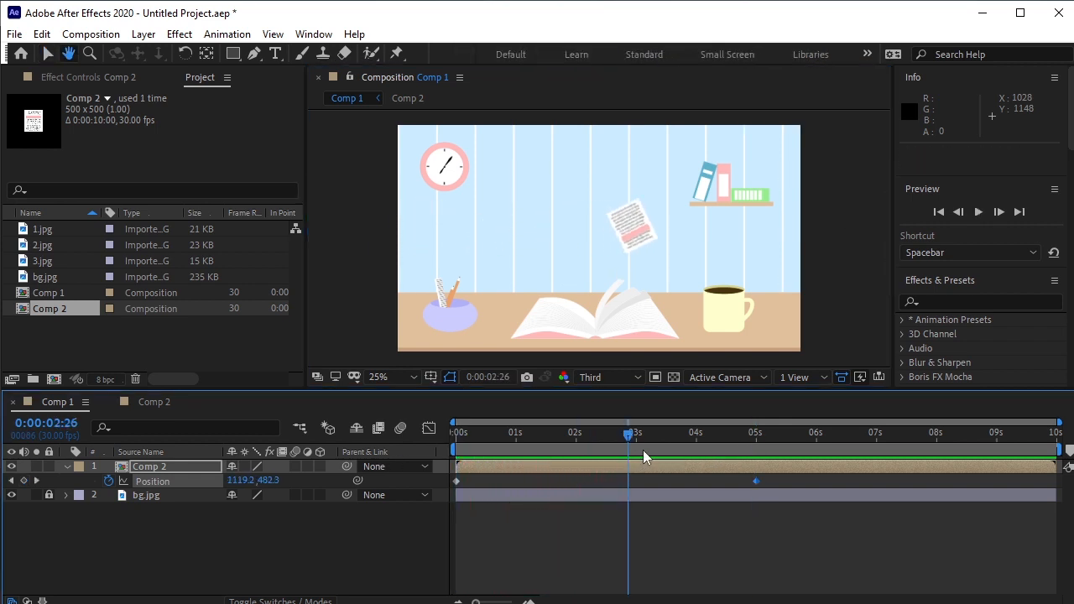
# Step: Add a Position keyframe to Comp 2 at 0:00:02:14, midway along its path, and preview the animation
pyautogui.moveTo(629, 436); pyautogui.dragTo(604, 444)
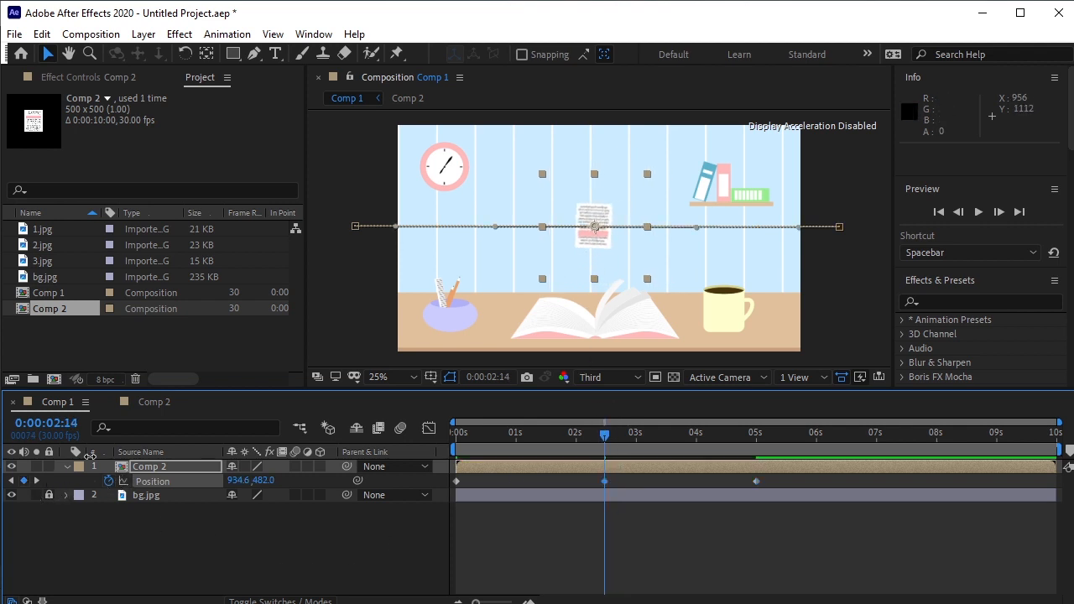
pyautogui.press('space')
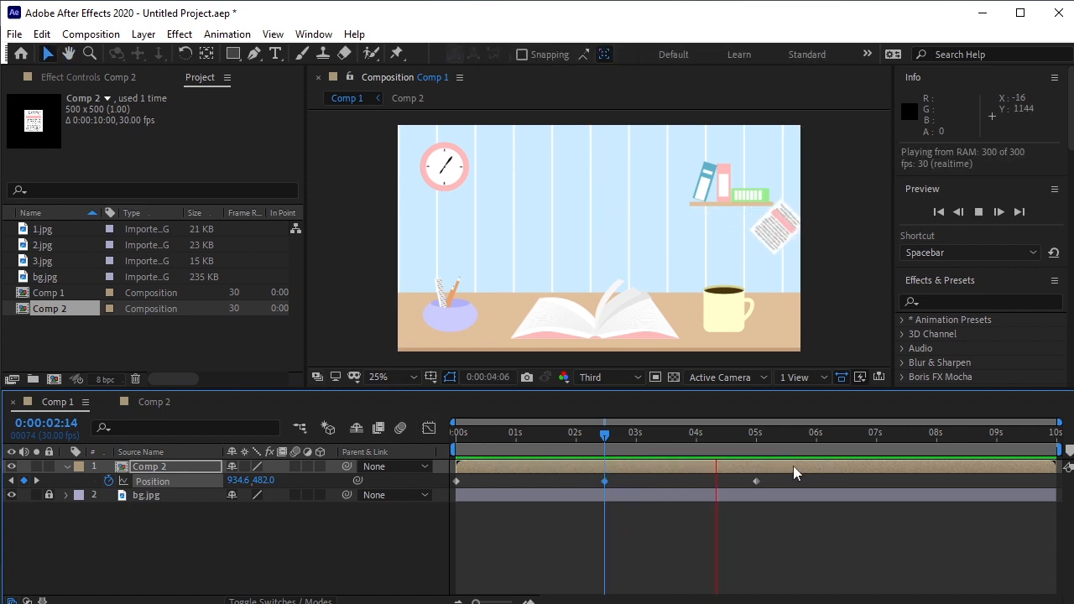
pyautogui.press('space')
# Step: Apply Easy Ease to Comp 2's three Position keyframes and widen the middle keyframe's speed-graph handles so the page slows mid-flight
pyautogui.moveTo(793, 479); pyautogui.dragTo(451, 484)
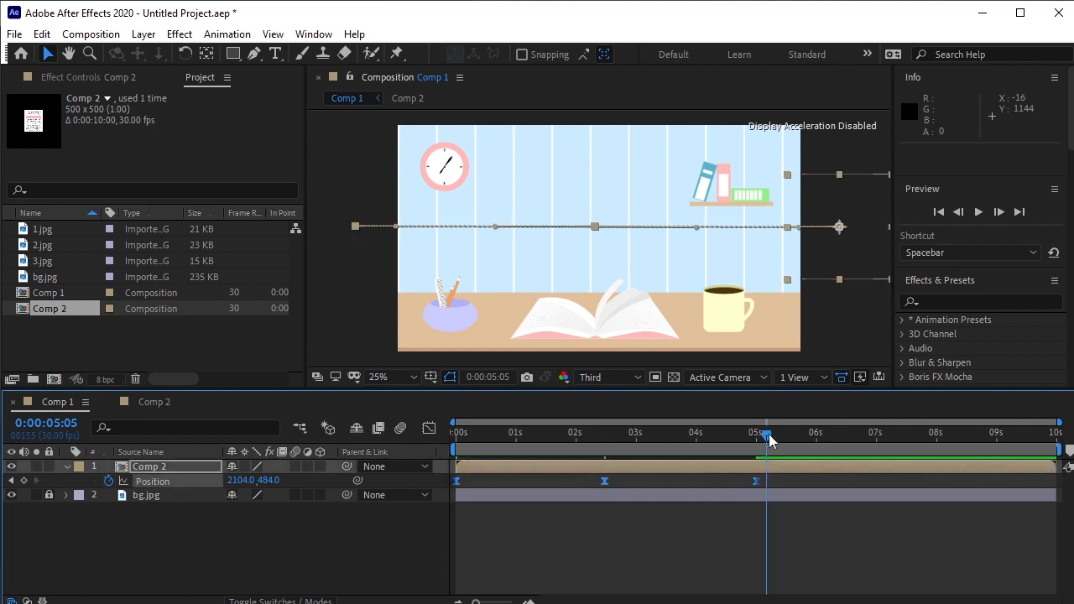
pyautogui.moveTo(769, 437); pyautogui.dragTo(610, 474)
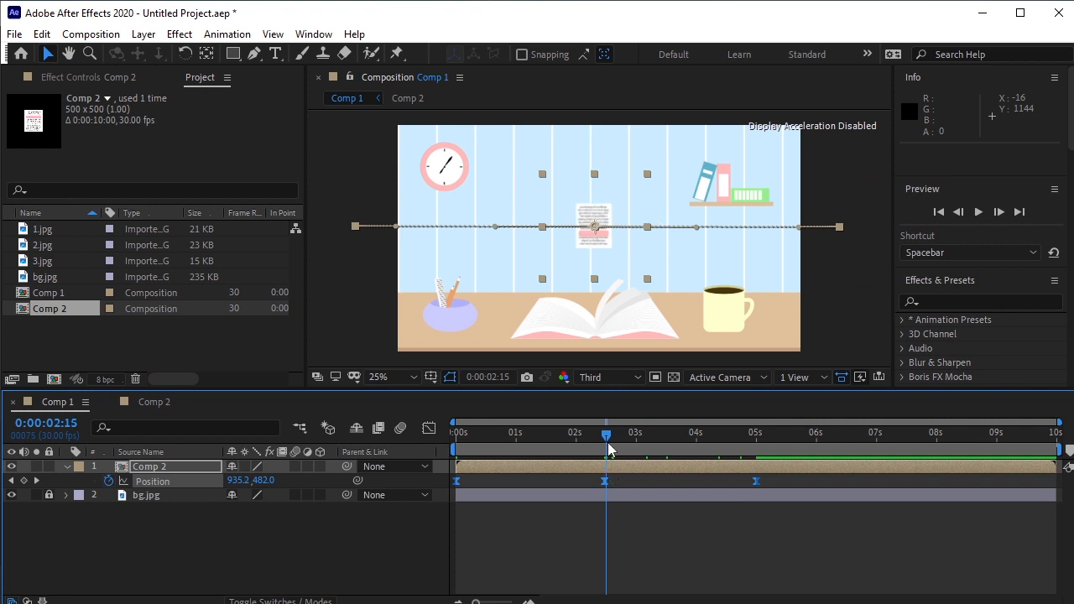
pyautogui.click(423, 429)
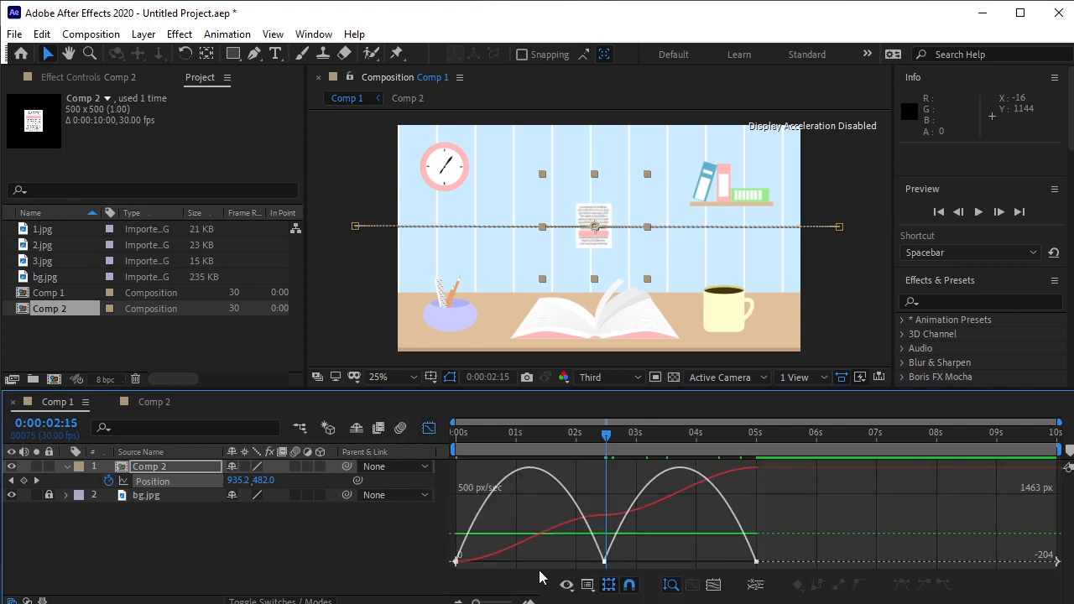
pyautogui.moveTo(574, 550); pyautogui.dragTo(673, 568)
pyautogui.moveTo(578, 564); pyautogui.dragTo(532, 568)
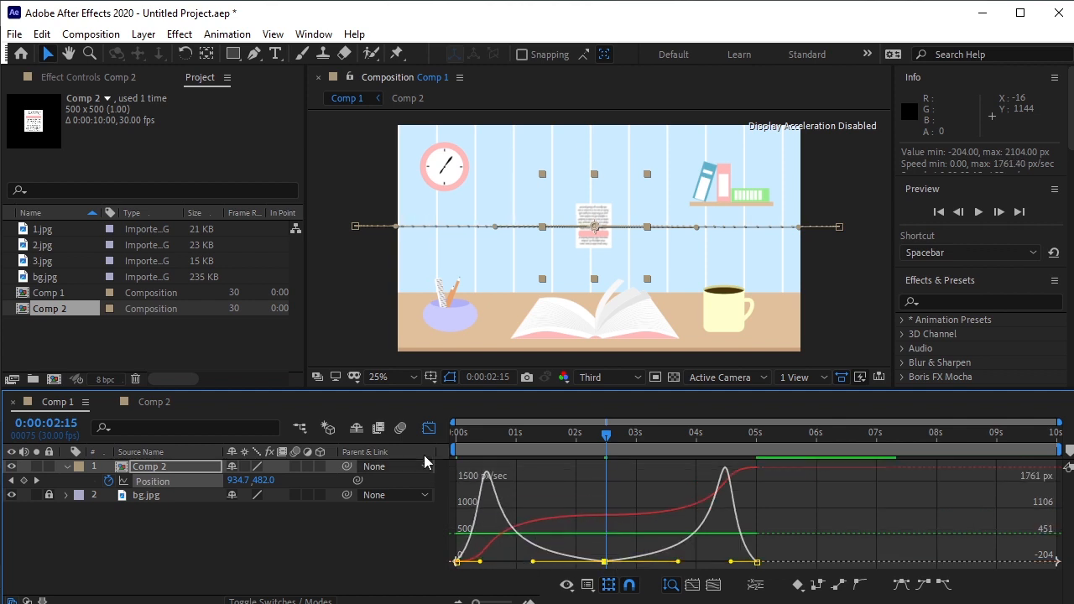
pyautogui.click(429, 428)
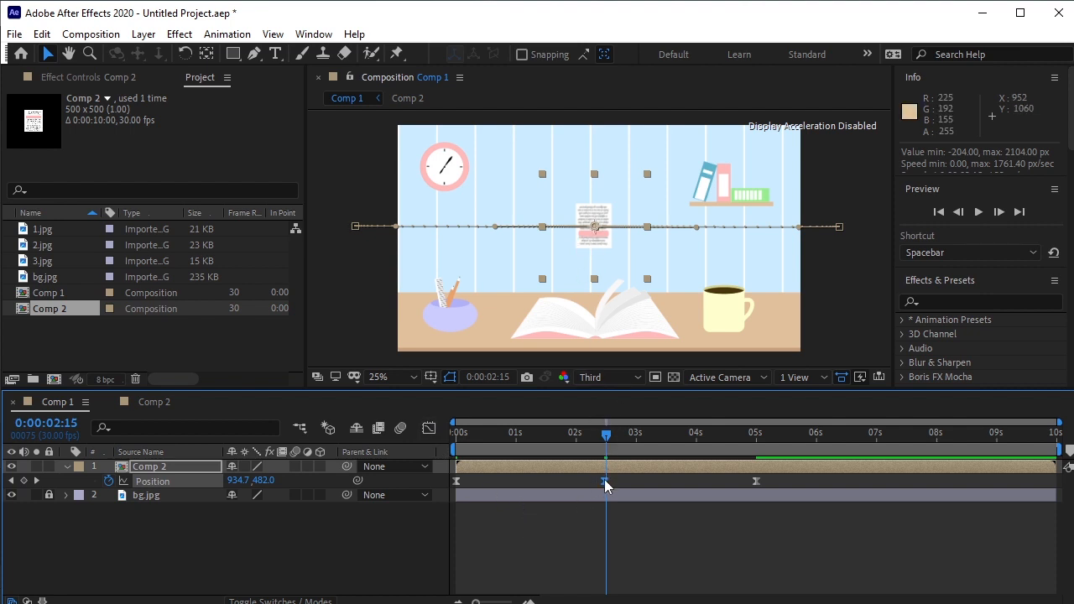
# Step: Bend Comp 2's motion path into an S-curve with its middle point at about 955, 510, and preview it from the start
pyautogui.click(594, 227)
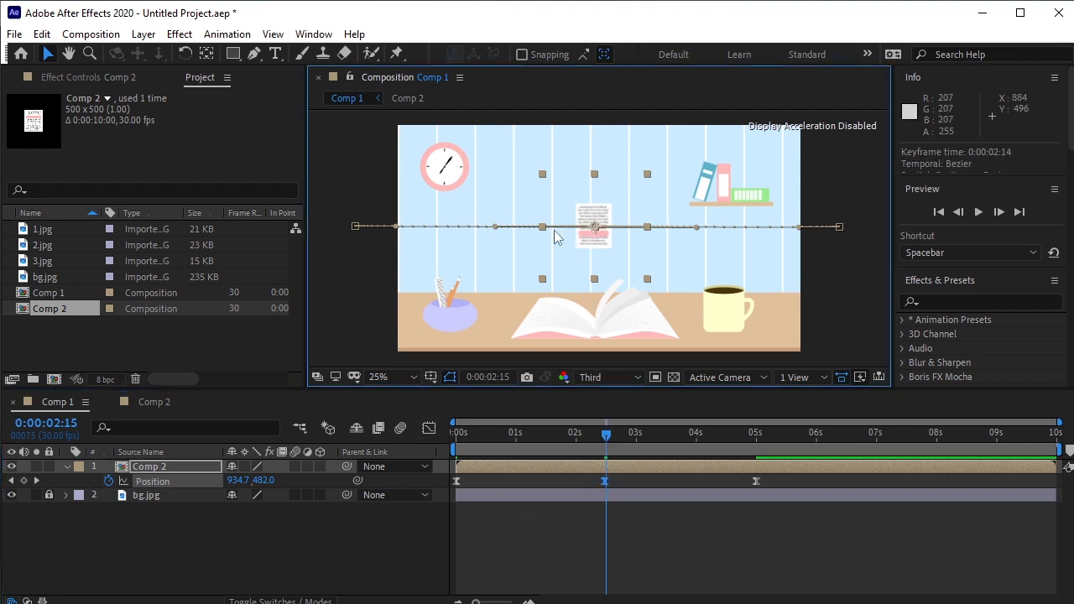
pyautogui.moveTo(495, 231); pyautogui.dragTo(433, 316)
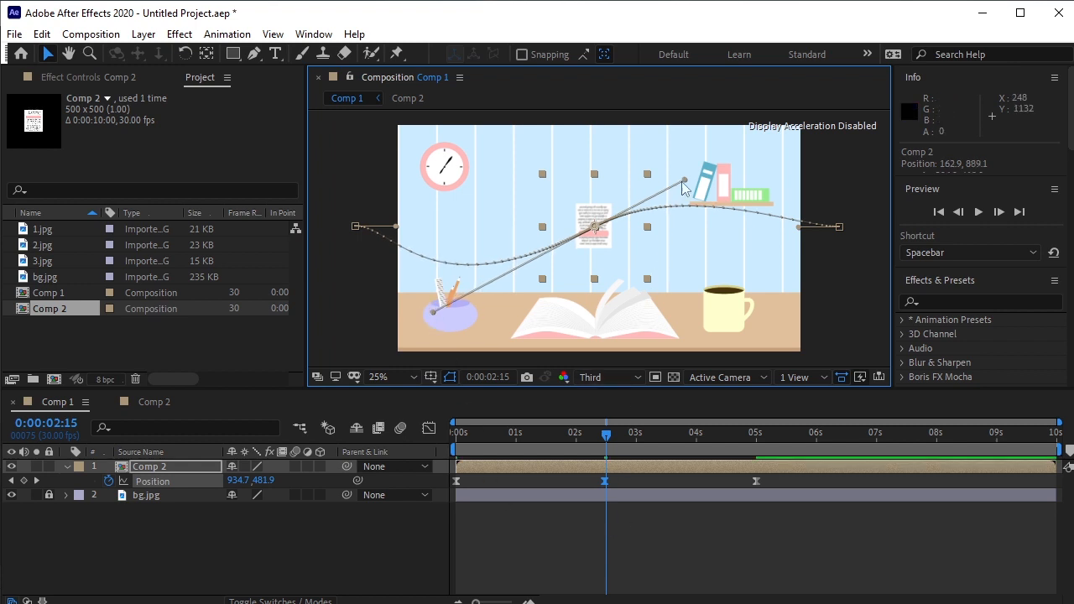
pyautogui.moveTo(595, 232); pyautogui.dragTo(599, 238)
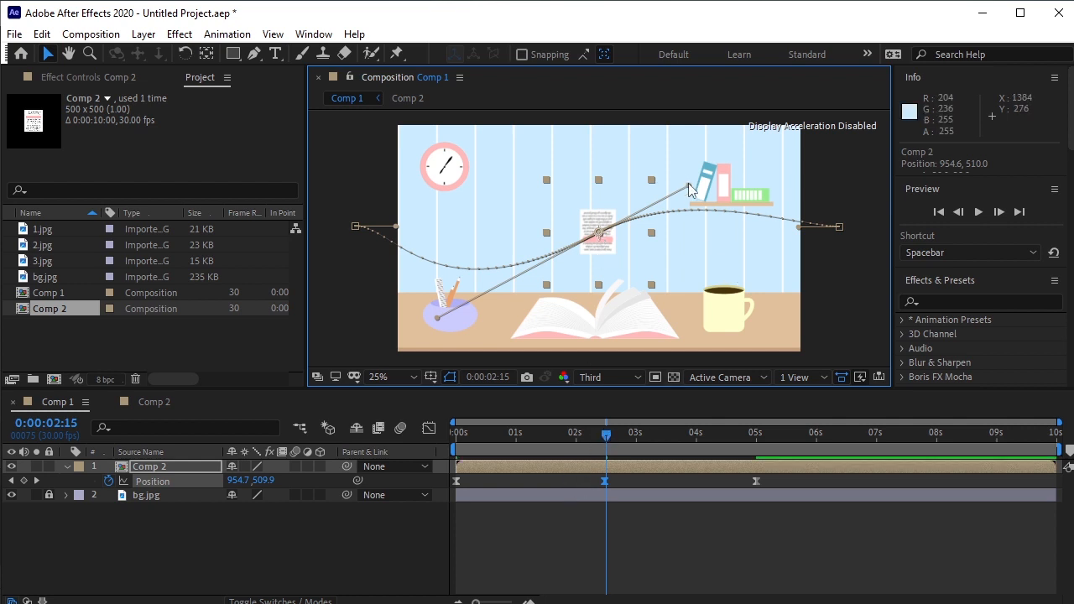
pyautogui.moveTo(689, 184); pyautogui.dragTo(716, 180)
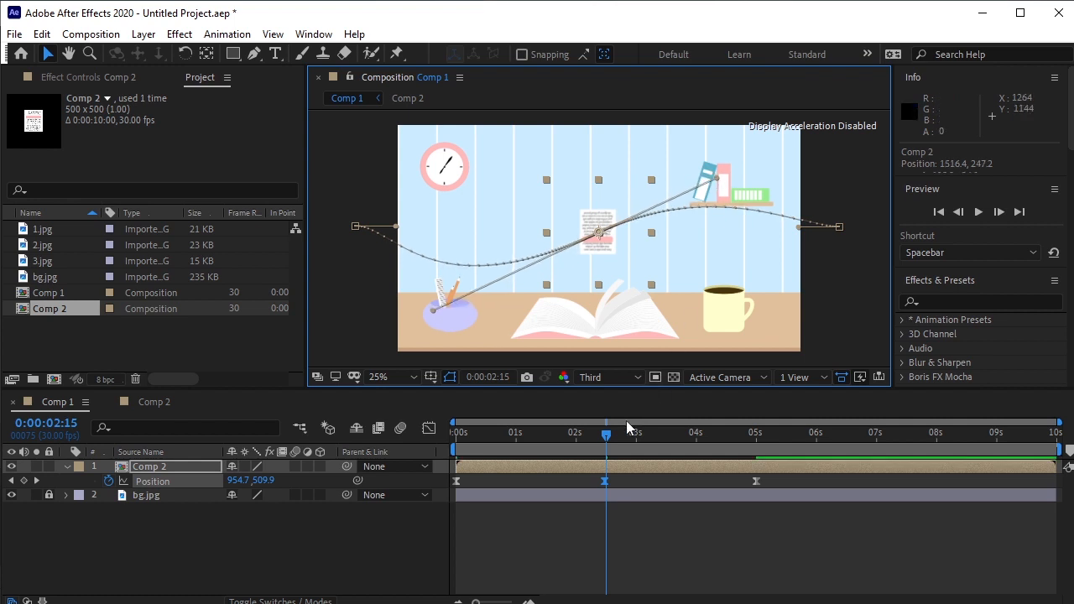
pyautogui.press('Home')
pyautogui.press('space')
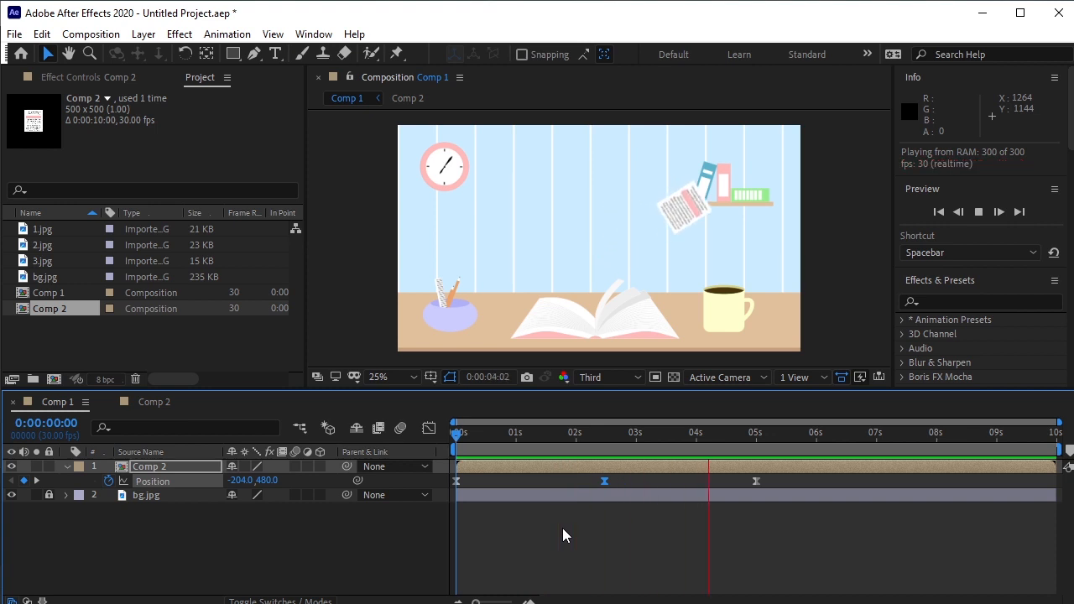
pyautogui.press('space')
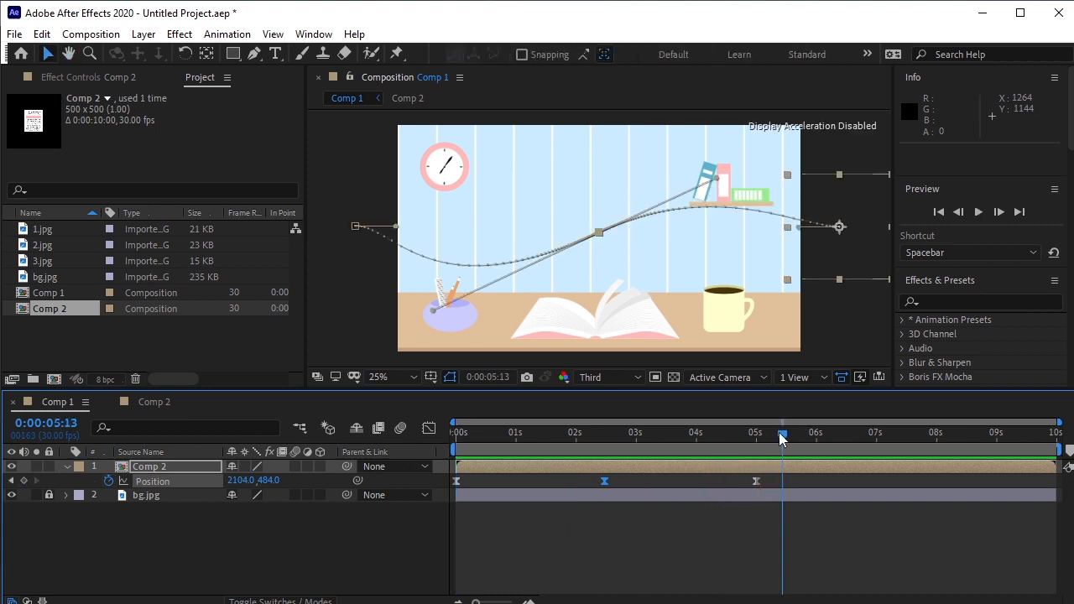
# Step: Find the CC Cylinder effect and apply it to the Comp 2 layer
pyautogui.moveTo(779, 432); pyautogui.dragTo(597, 484)
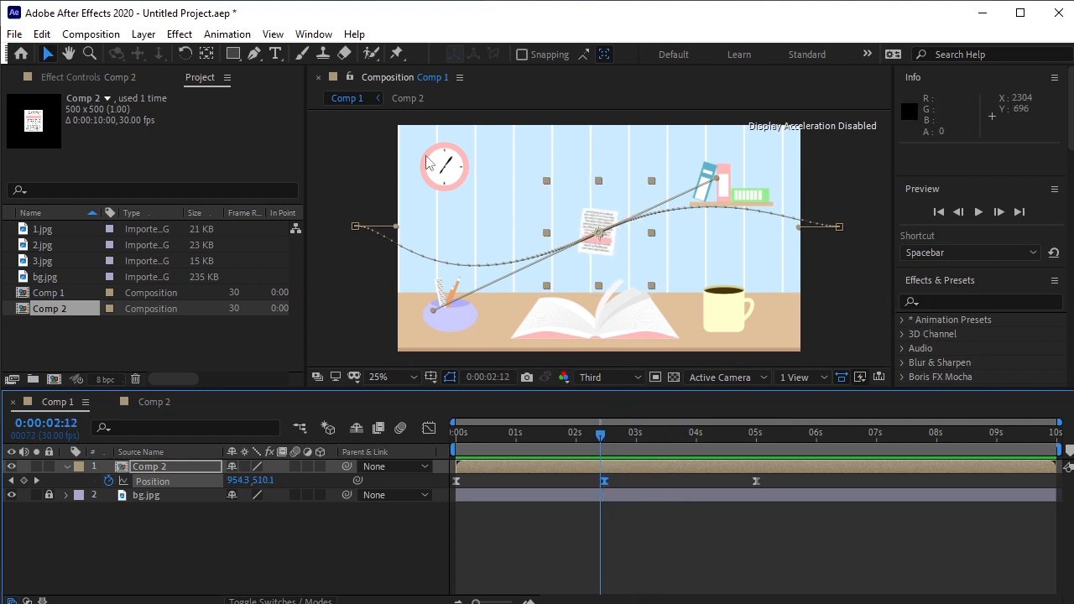
pyautogui.click(314, 33)
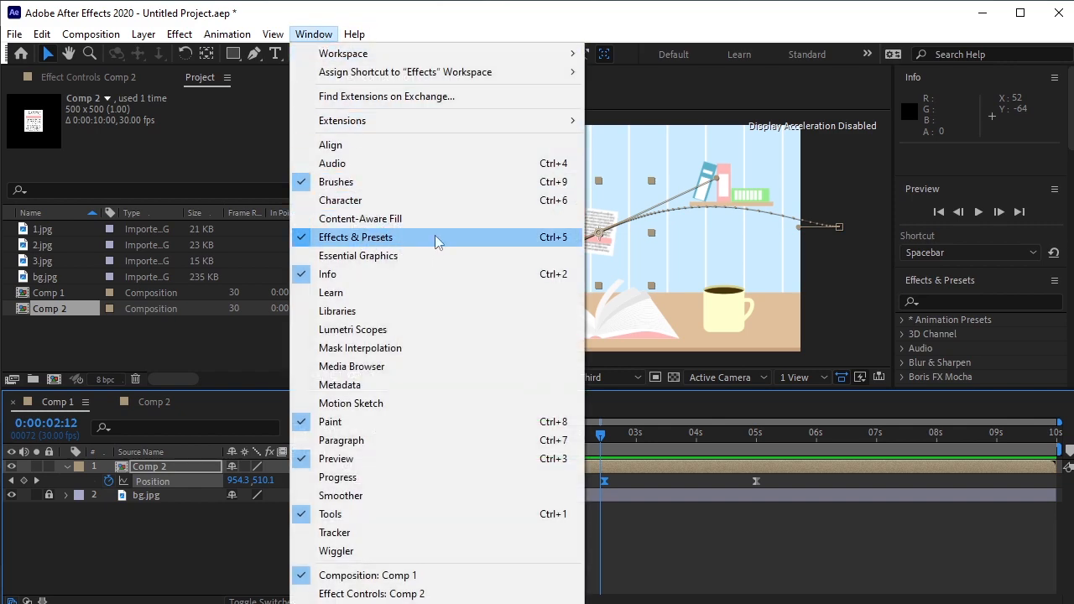
pyautogui.click(947, 299)
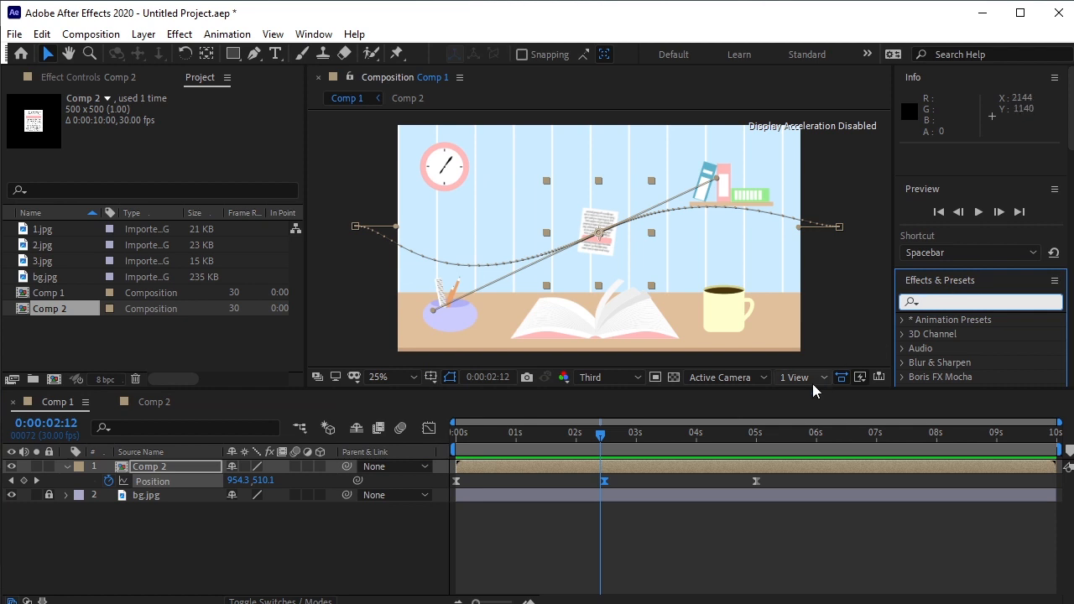
pyautogui.write('cc')
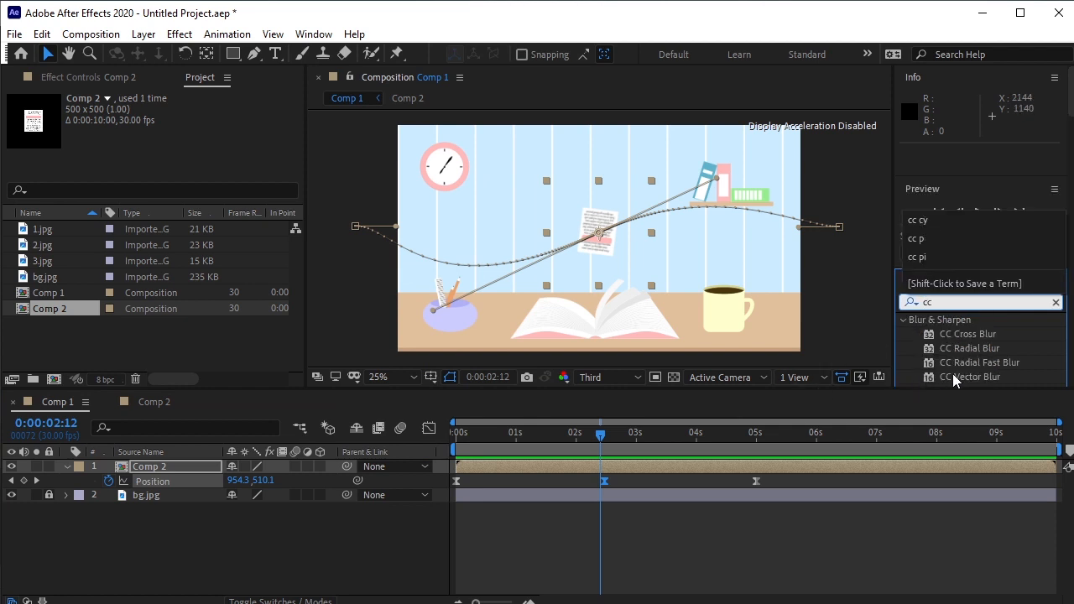
pyautogui.write(' cy')
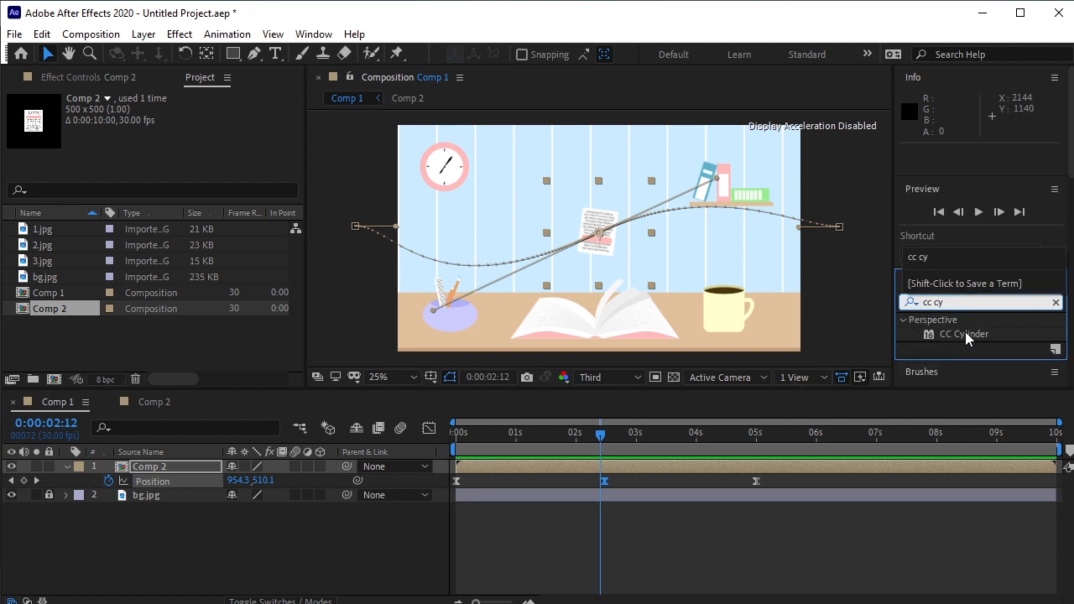
pyautogui.click(964, 334)
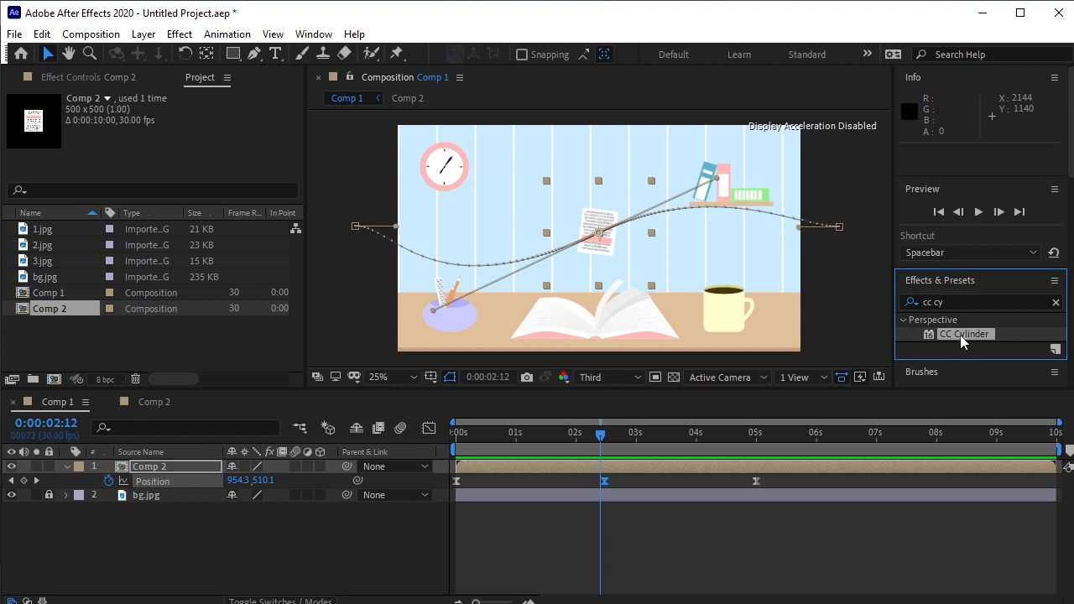
pyautogui.moveTo(964, 334); pyautogui.dragTo(730, 369)
pyautogui.moveTo(375, 434); pyautogui.dragTo(178, 468)
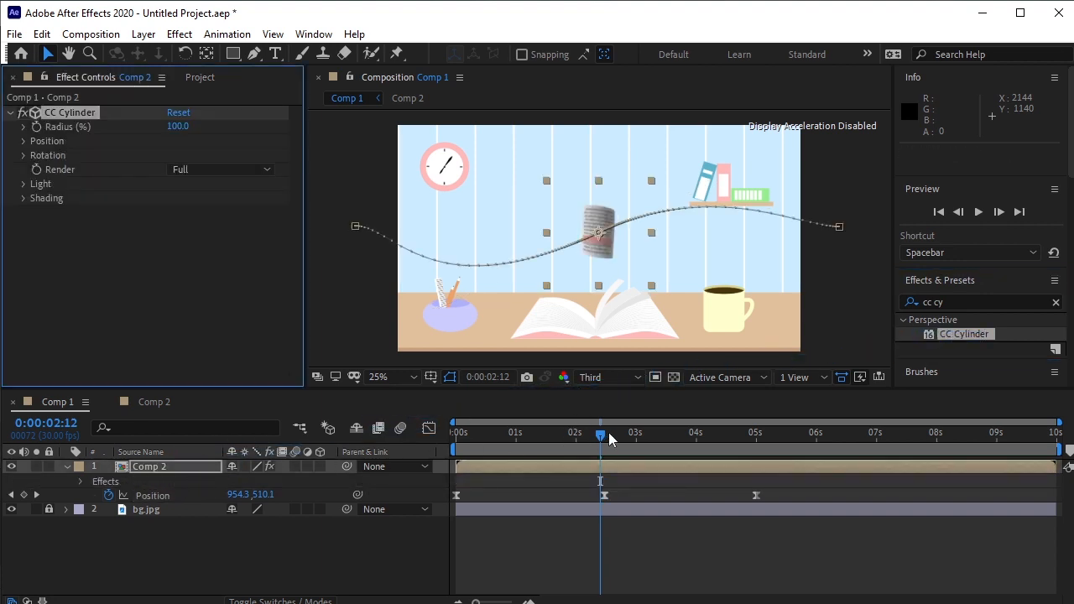
# Step: Inspect the curled page at 0:00:01:20 at 100% zoom and set the preview resolution to Full
pyautogui.moveTo(610, 437); pyautogui.dragTo(556, 443)
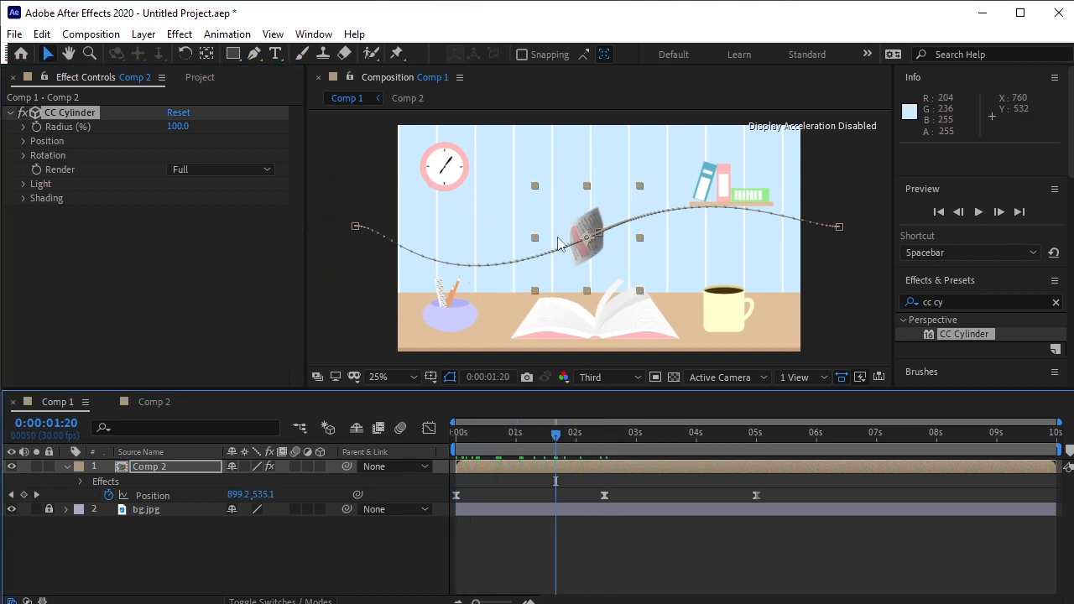
pyautogui.press('.')
pyautogui.press('.')
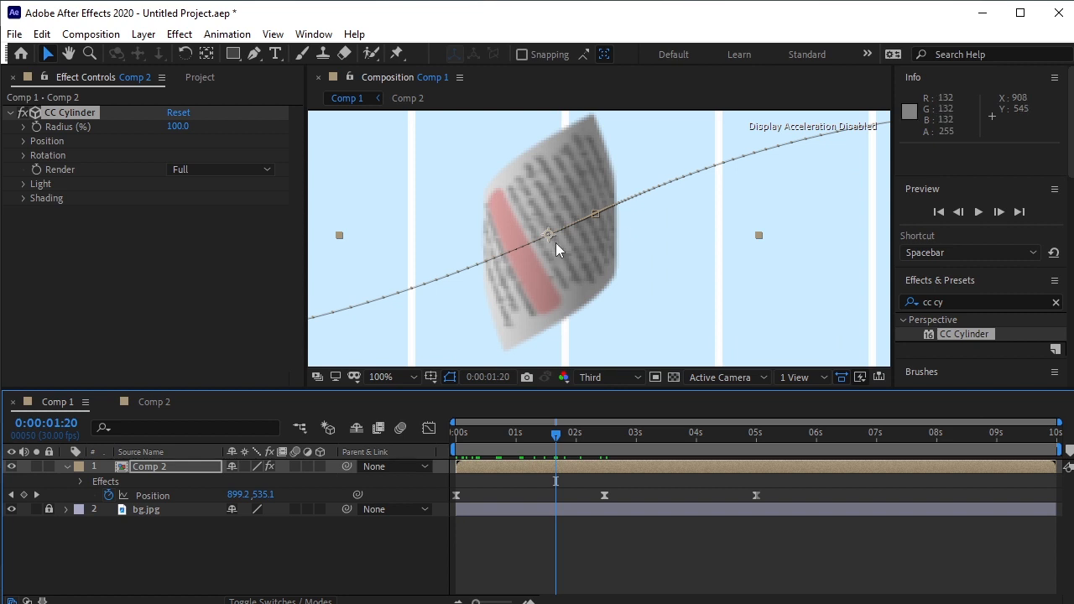
pyautogui.press(',')
pyautogui.press('.')
pyautogui.click(605, 379)
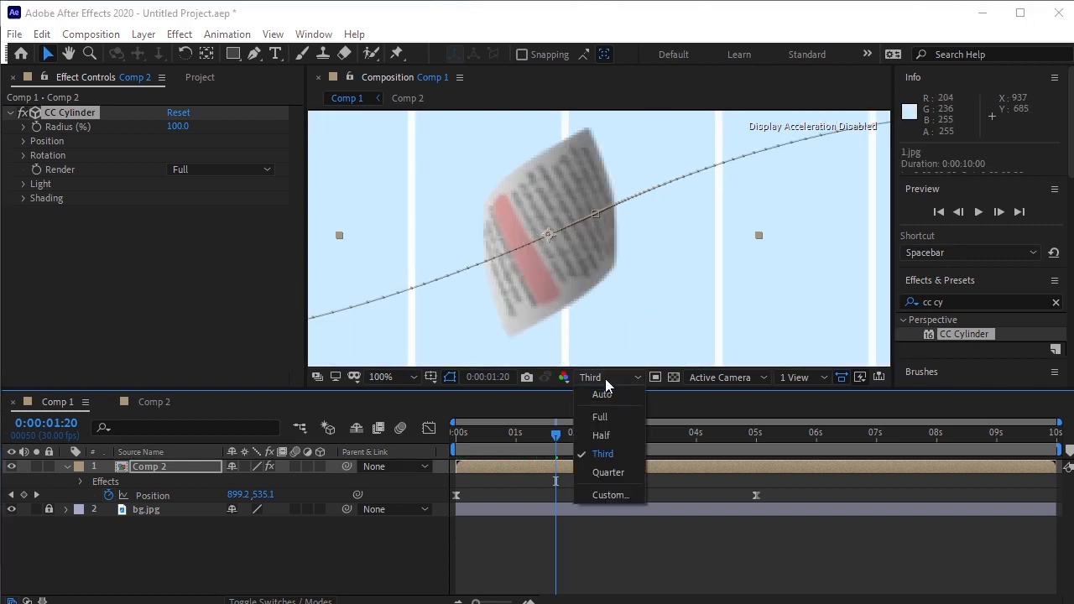
pyautogui.click(607, 411)
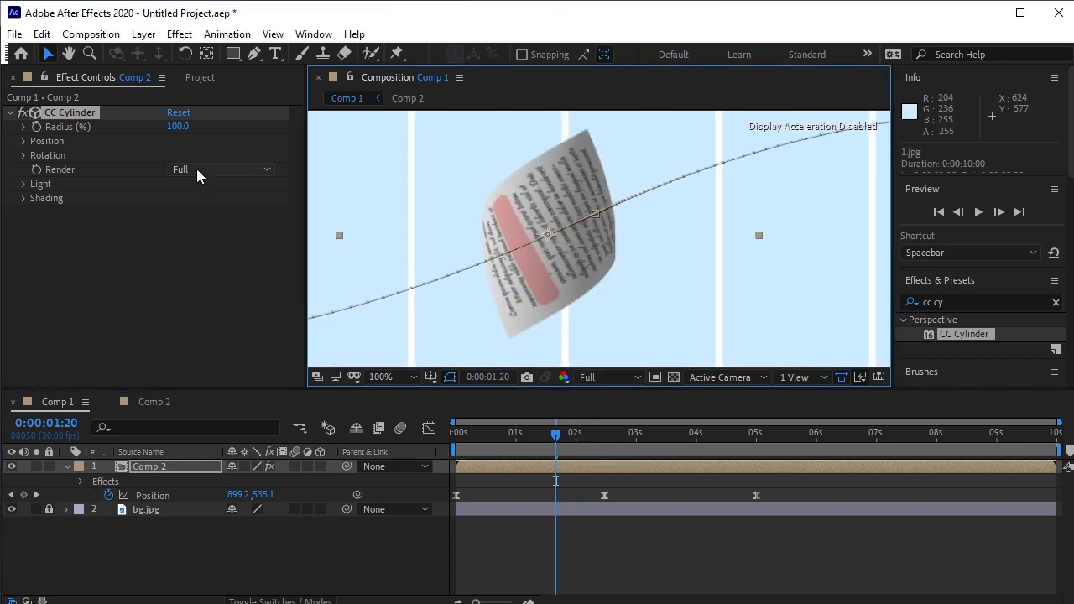
# Step: Set the CC Cylinder radius on Comp 2 to 129% and preview the curled page's flight from the start
pyautogui.hotkey('ctrl', 'z')
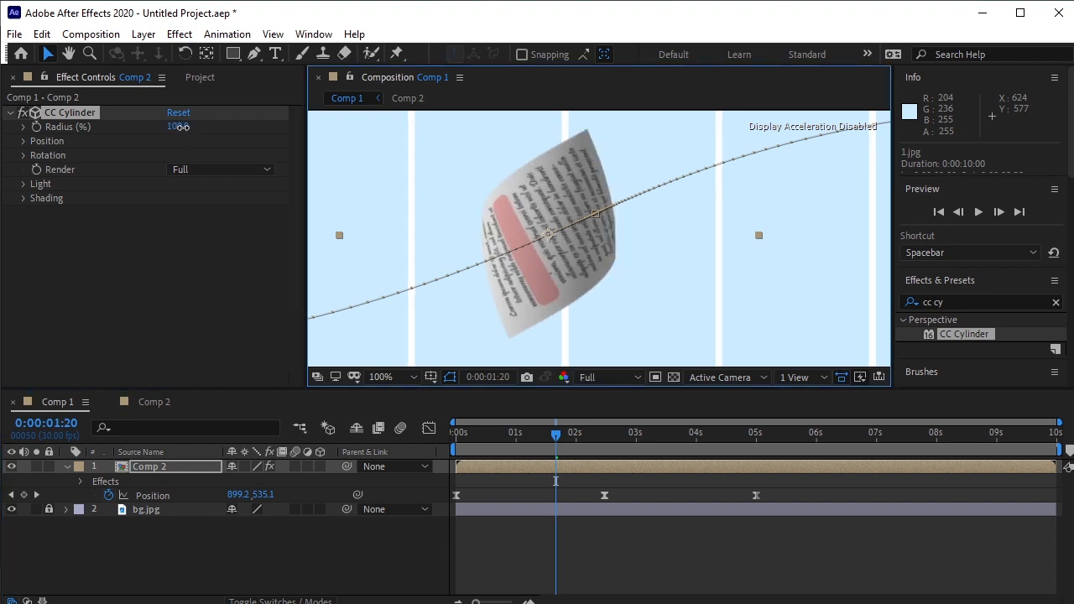
pyautogui.moveTo(182, 127); pyautogui.dragTo(200, 126)
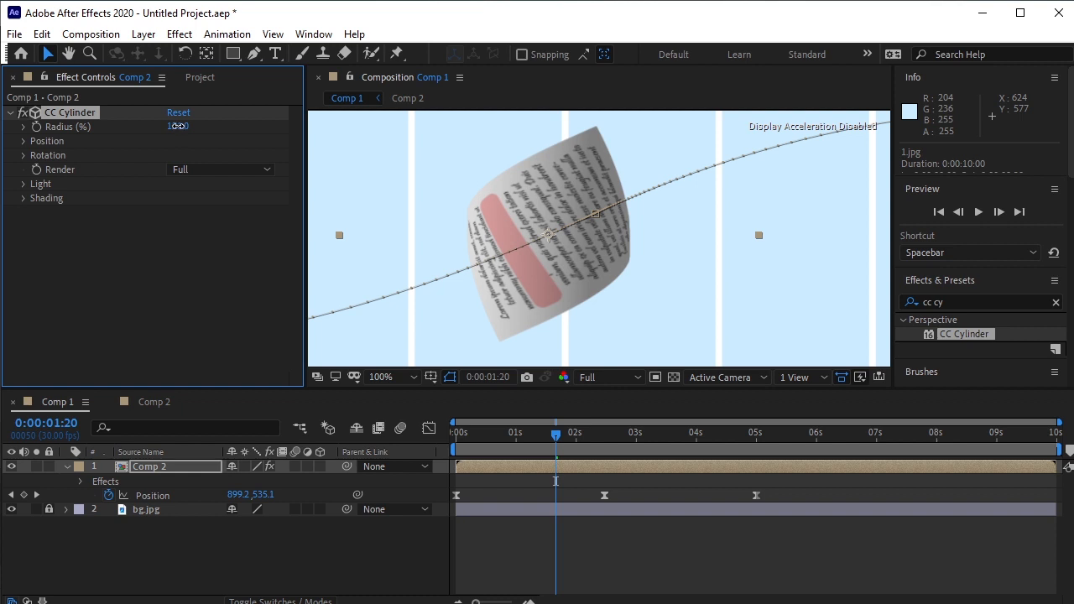
pyautogui.moveTo(181, 130); pyautogui.dragTo(188, 129)
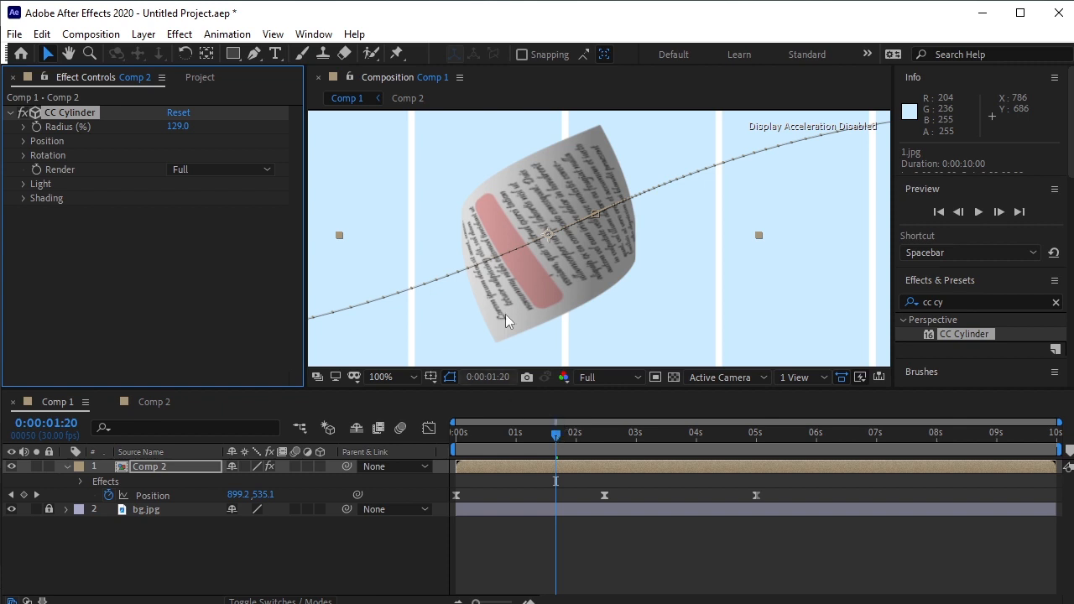
pyautogui.press(',')
pyautogui.moveTo(547, 438); pyautogui.dragTo(453, 440)
pyautogui.press(',')
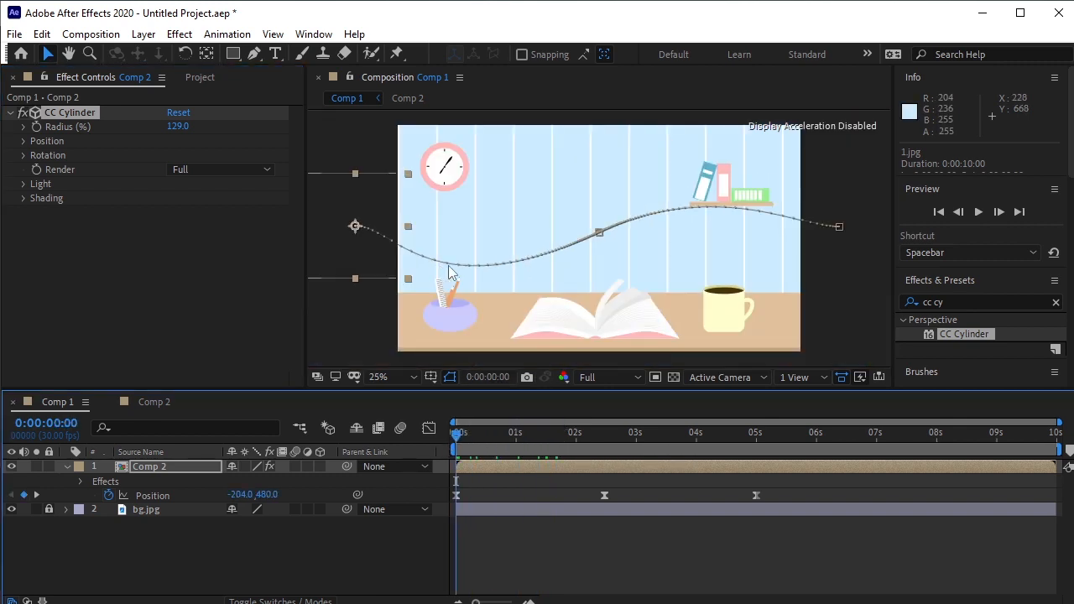
pyautogui.press('space')
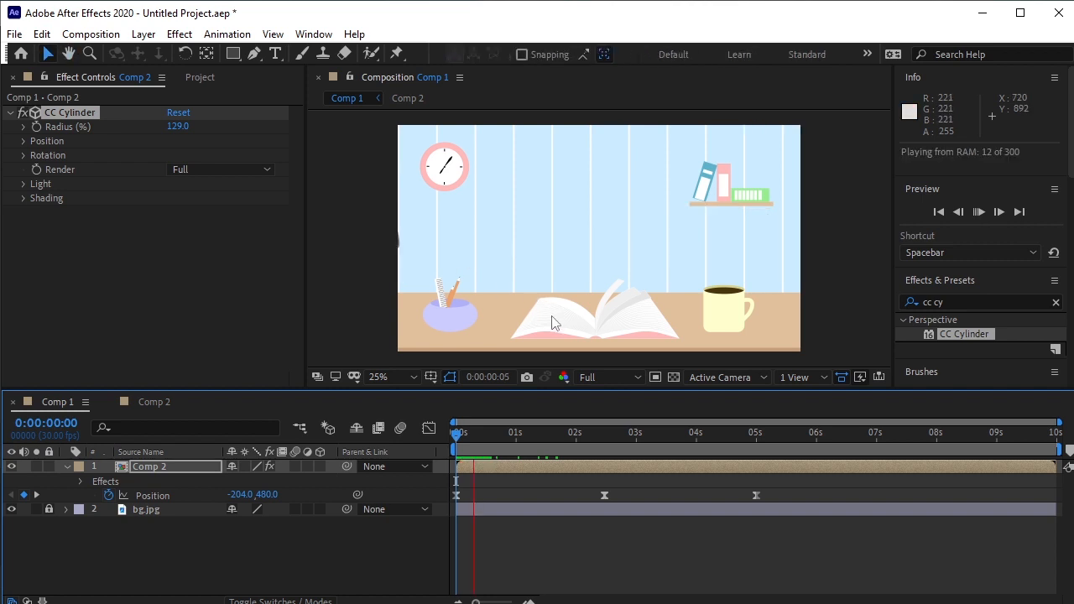
pyautogui.moveTo(458, 439); pyautogui.dragTo(495, 462)
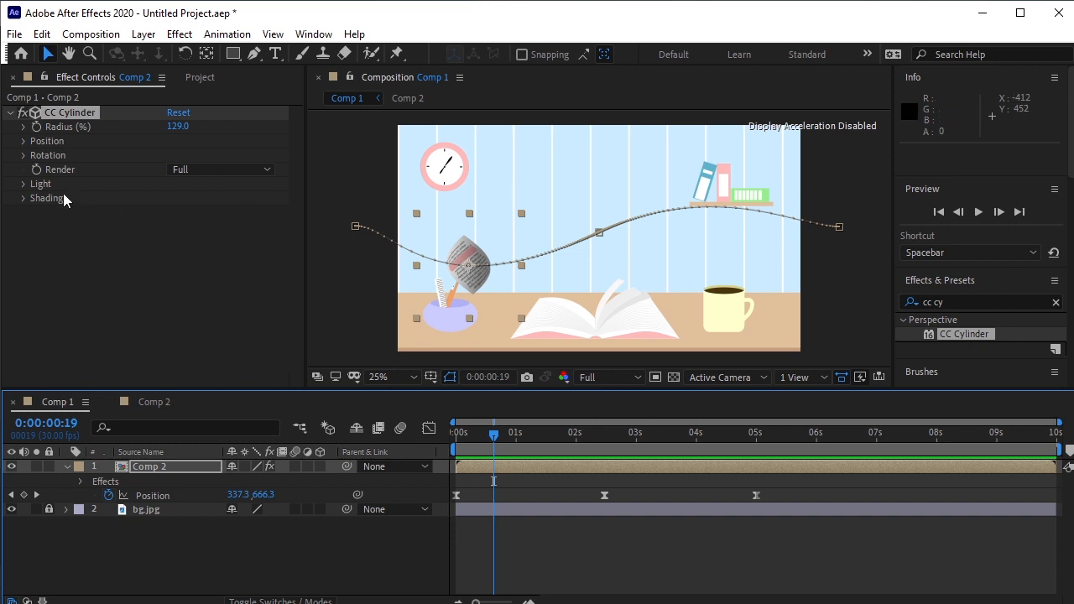
# Step: Enable keyframing for CC Cylinder's Rotation X, Y and Z on the Comp 2 layer at 0:00:00:19
pyautogui.click(24, 156)
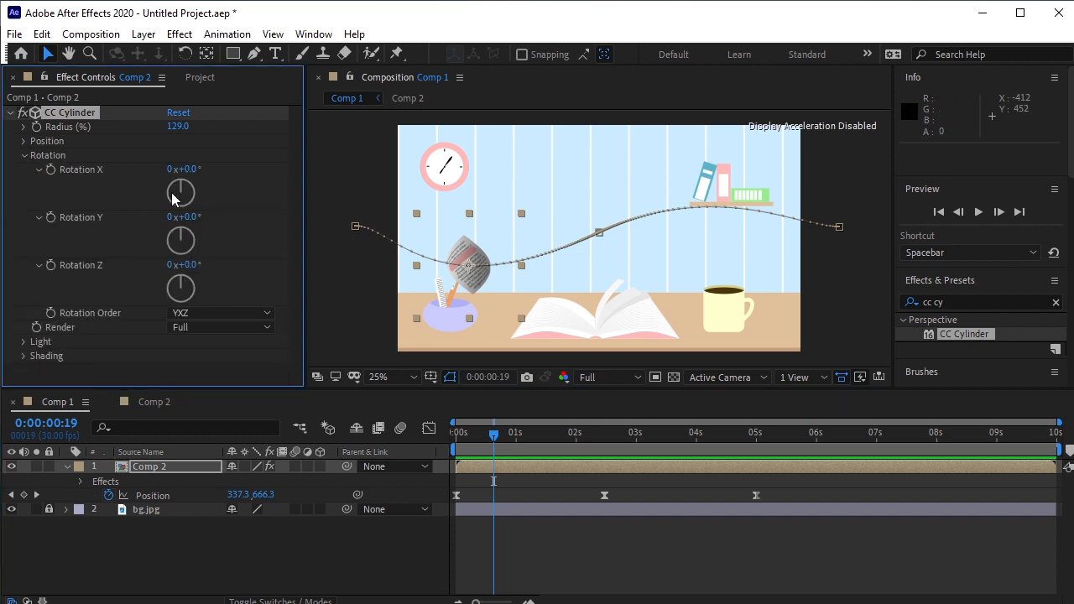
pyautogui.hotkey('ctrl', 'z')
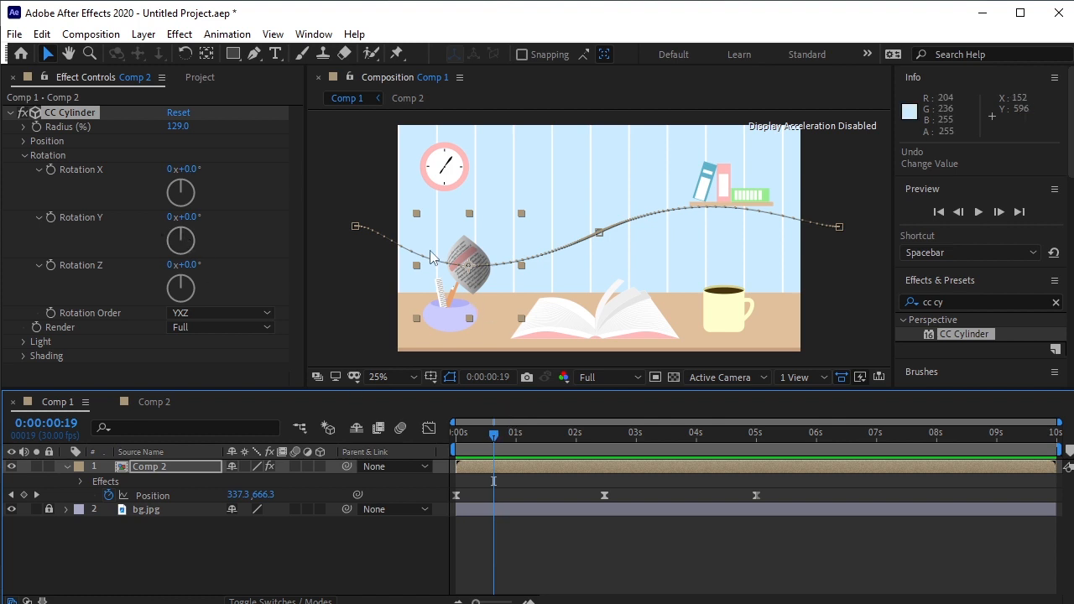
pyautogui.click(52, 170)
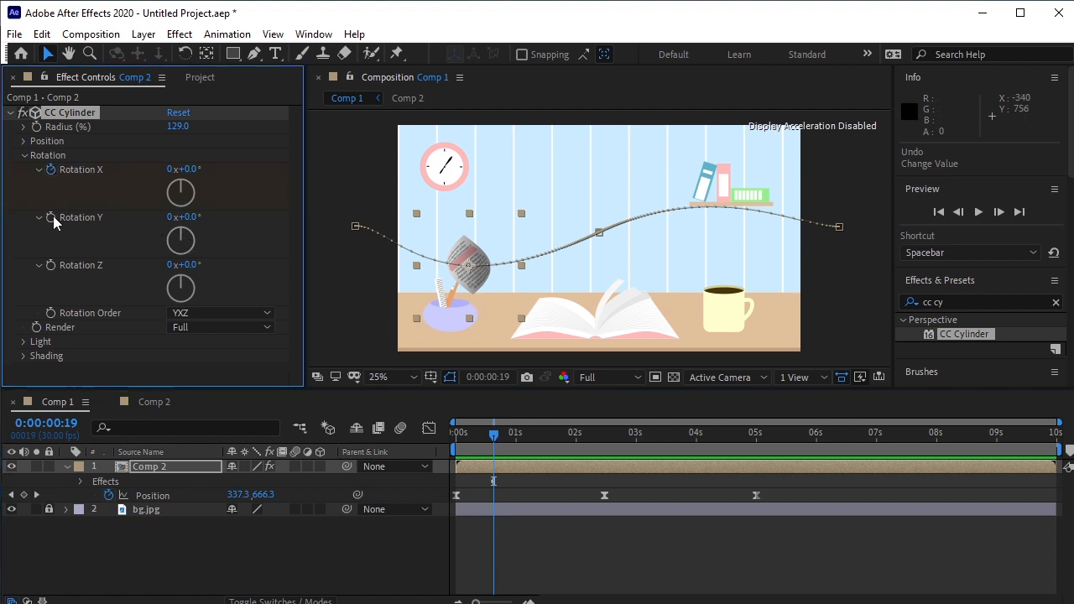
pyautogui.click(50, 218)
# Step: Give Rotation X, Y and Z one full turn each and adjust them to 0x+322°, 0x+320° and 1x+66°
pyautogui.click(171, 170)
pyautogui.write('1')
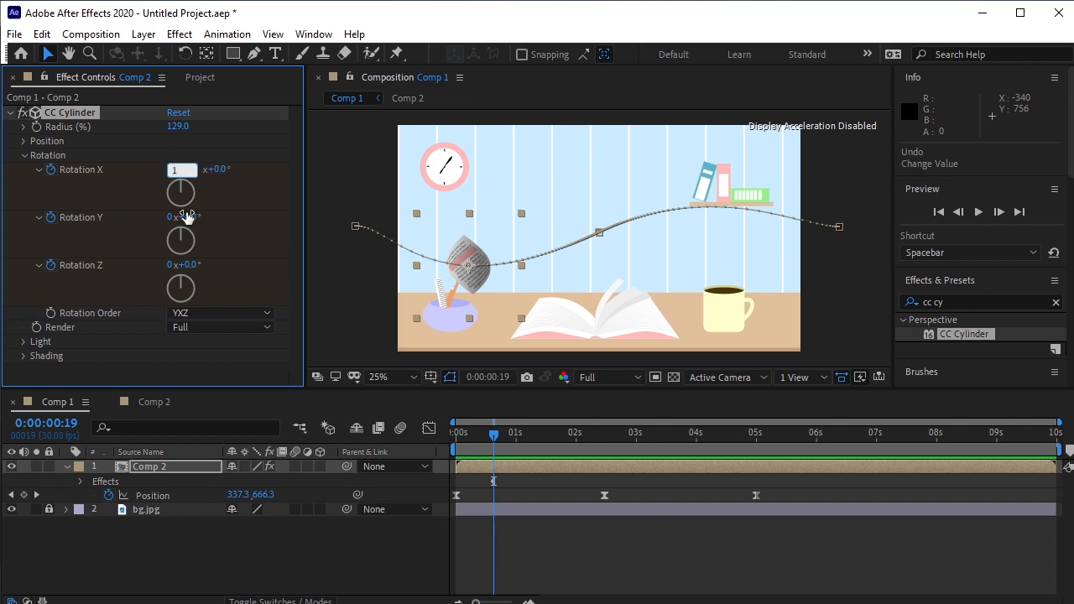
pyautogui.click(170, 217)
pyautogui.write('1')
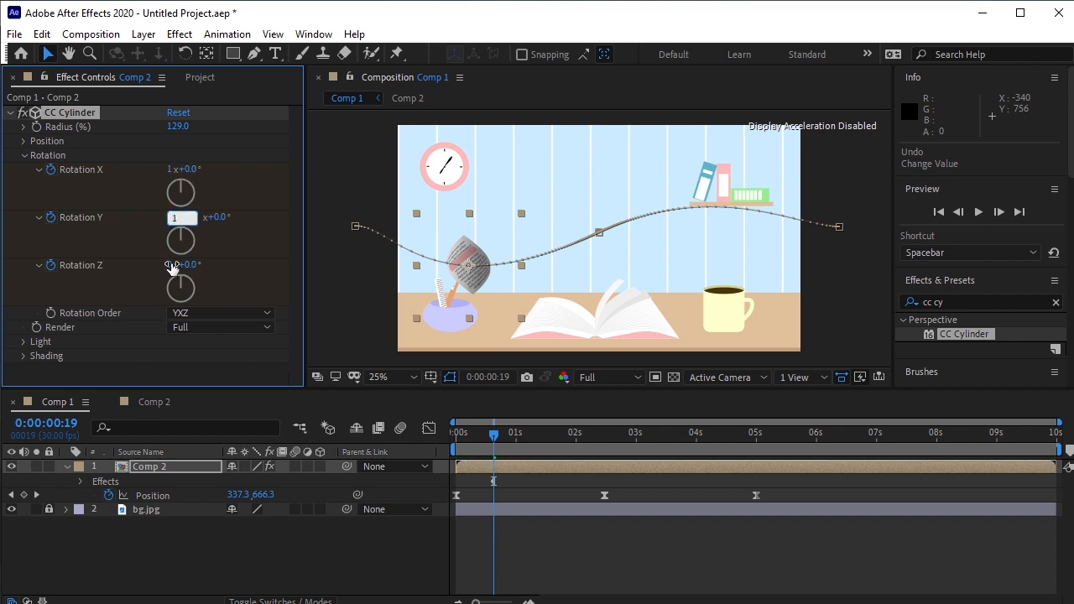
pyautogui.click(170, 265)
pyautogui.write('1')
pyautogui.press('Return')
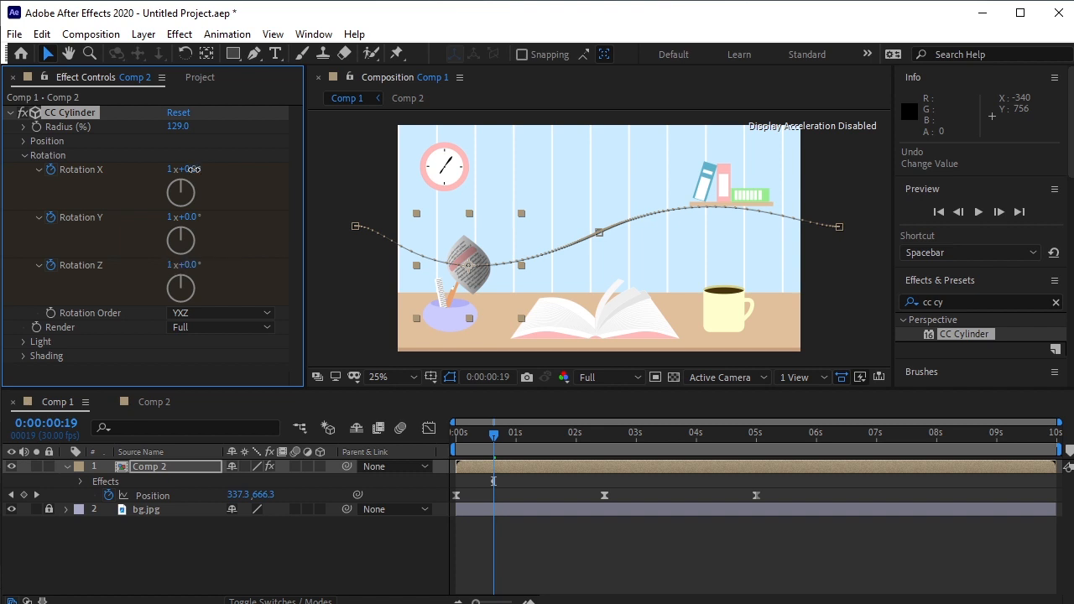
pyautogui.moveTo(199, 170); pyautogui.dragTo(170, 230)
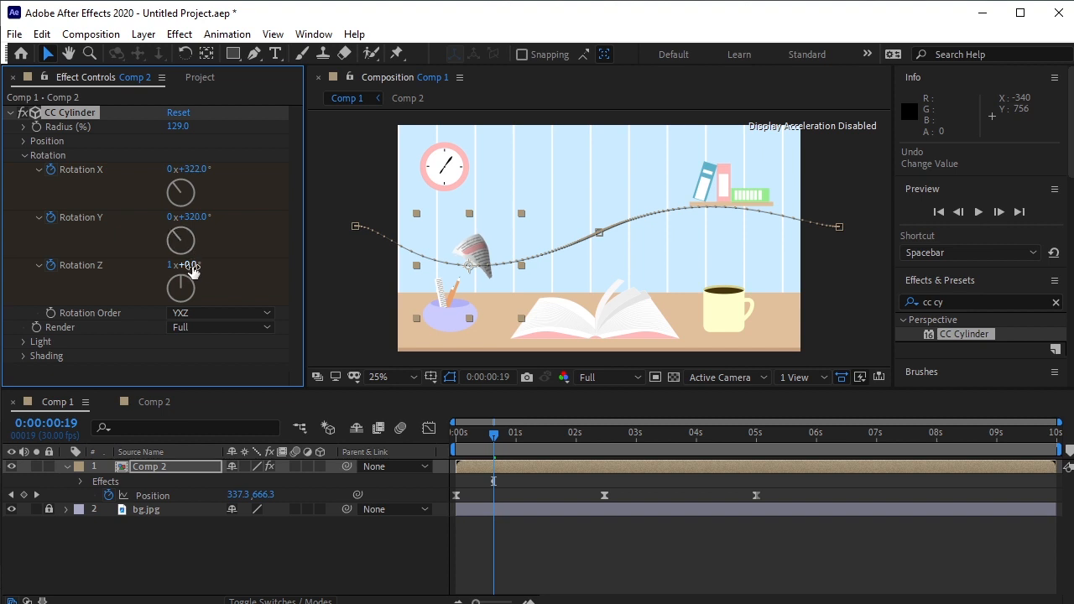
pyautogui.moveTo(192, 265); pyautogui.dragTo(245, 265)
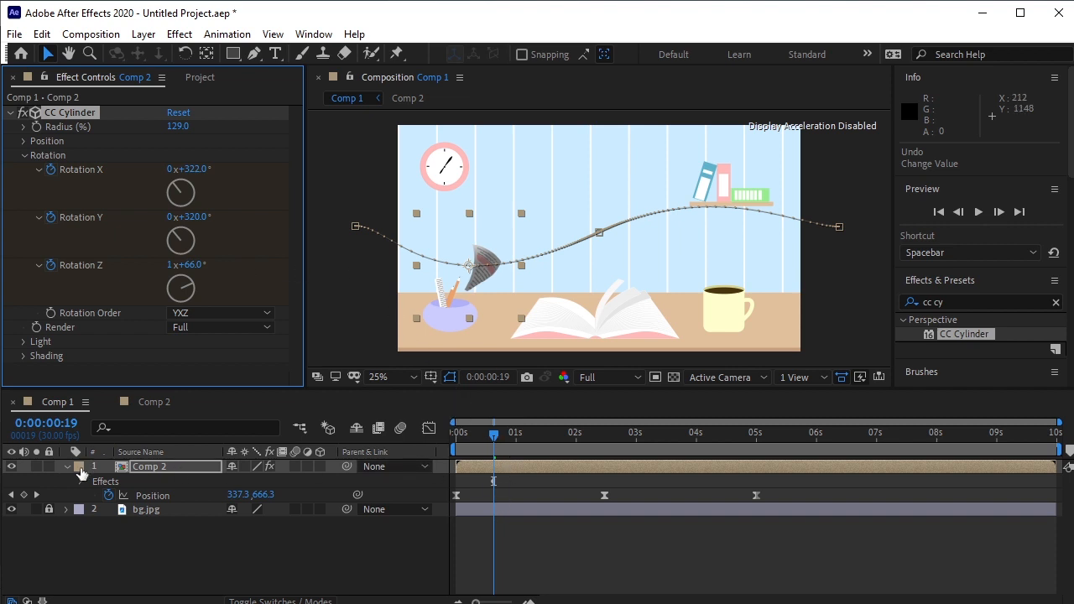
# Step: At the last Position keyframe, 0:00:05:00, set the full turns of CC Cylinder's Rotation X, Y and Z to 2
pyautogui.click(46, 498)
pyautogui.click(37, 495)
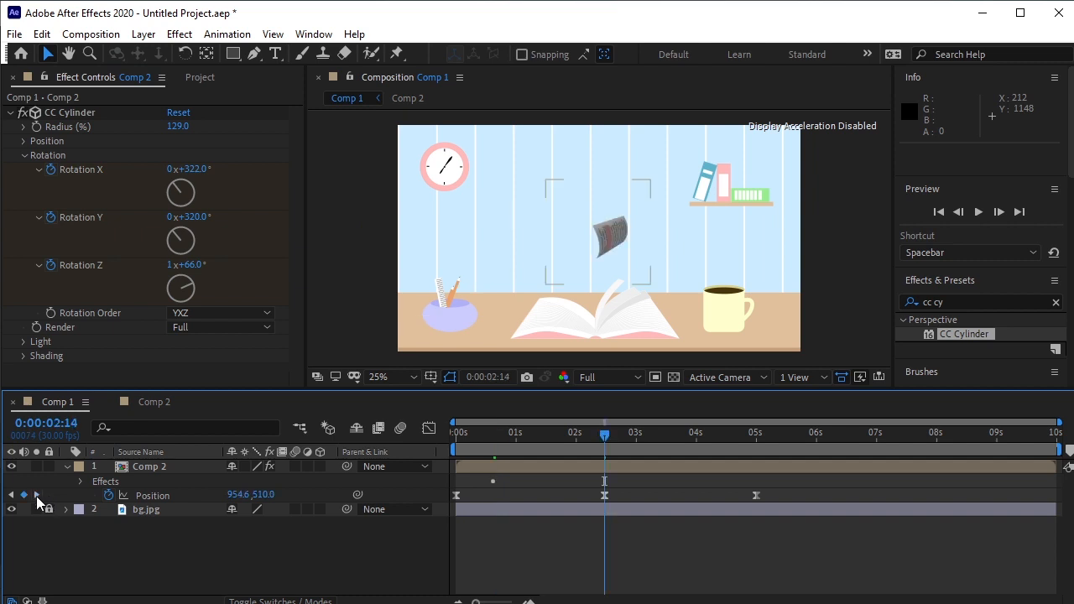
pyautogui.click(37, 496)
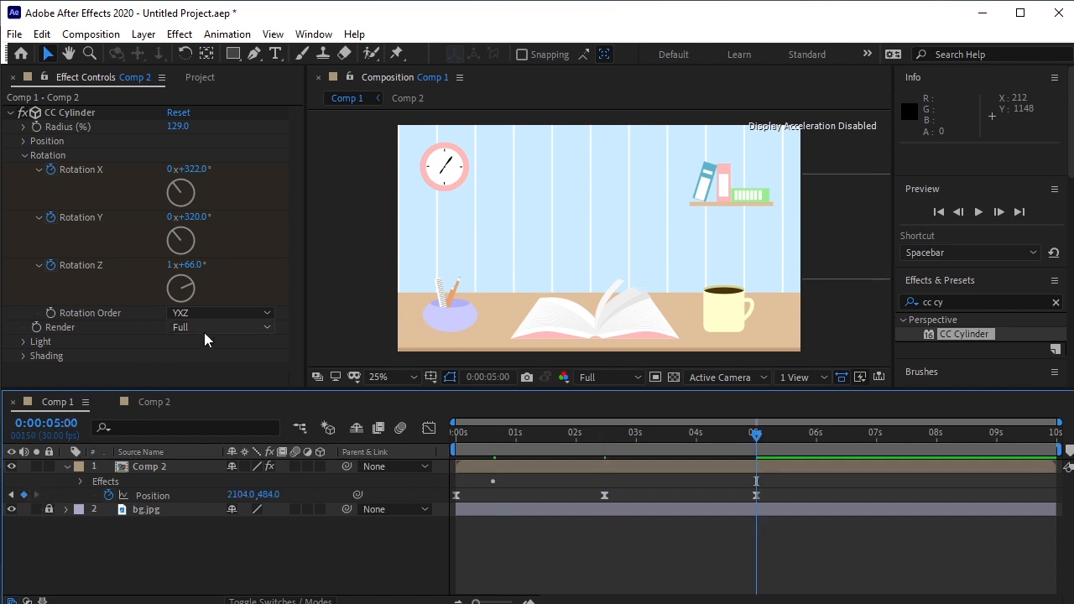
pyautogui.click(169, 168)
pyautogui.write('2')
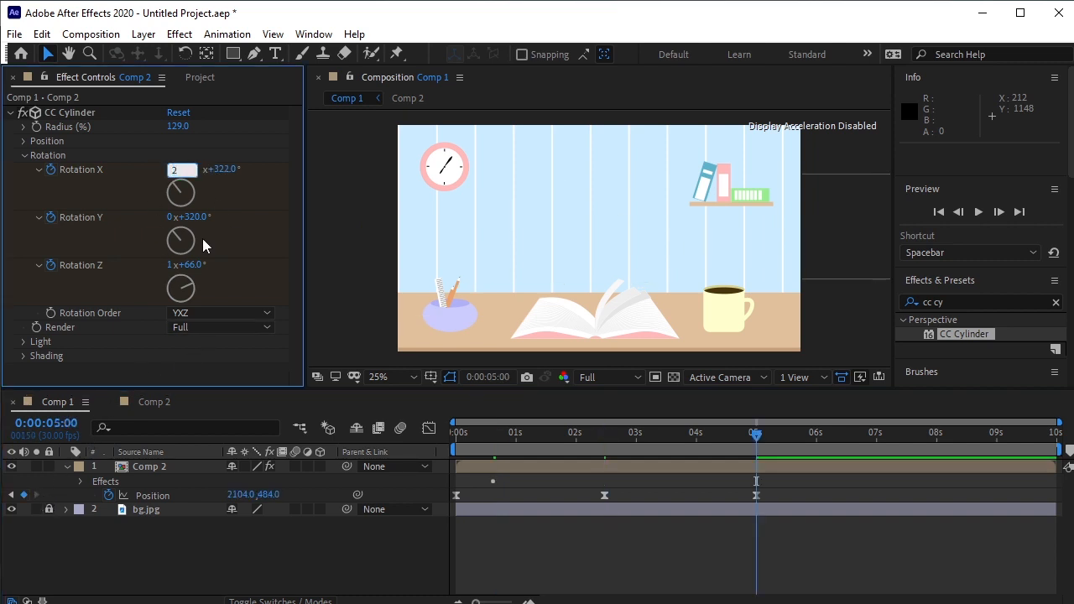
pyautogui.press('Return')
pyautogui.click(169, 216)
pyautogui.write('2')
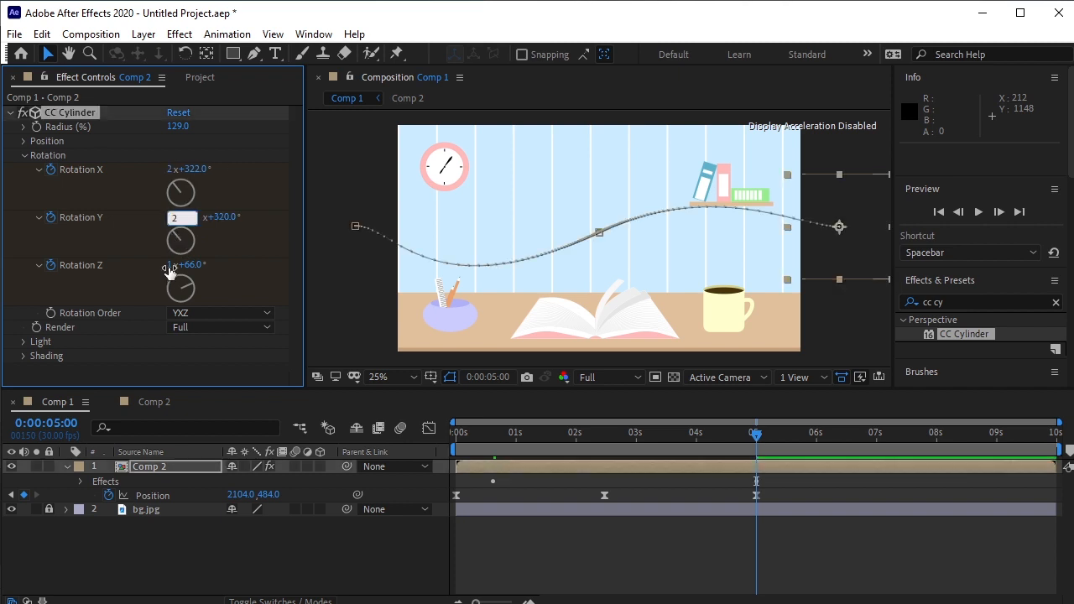
pyautogui.click(169, 265)
pyautogui.write('2')
pyautogui.press('Return')
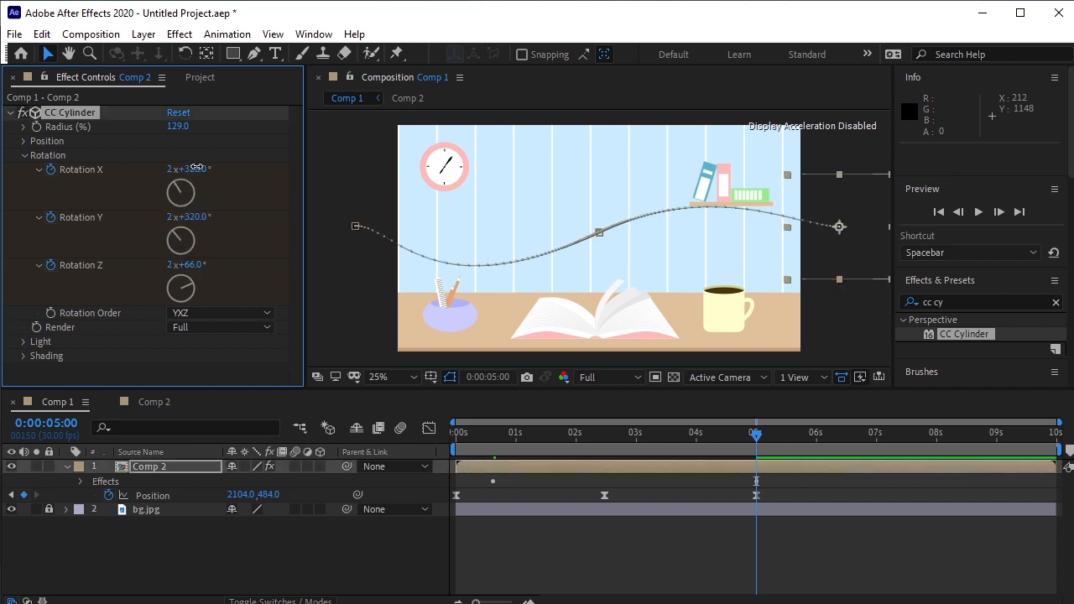
# Step: Adjust the end rotations to X 2x+312°, Y 2x+353° and Z 2x+89°, and play back the animation
pyautogui.moveTo(192, 169)
pyautogui.mouseDown()
pyautogui.moveTo(206, 168)
pyautogui.moveTo(185, 169)
pyautogui.mouseUp()
pyautogui.moveTo(194, 216); pyautogui.dragTo(221, 214)
pyautogui.moveTo(192, 267); pyautogui.dragTo(211, 267)
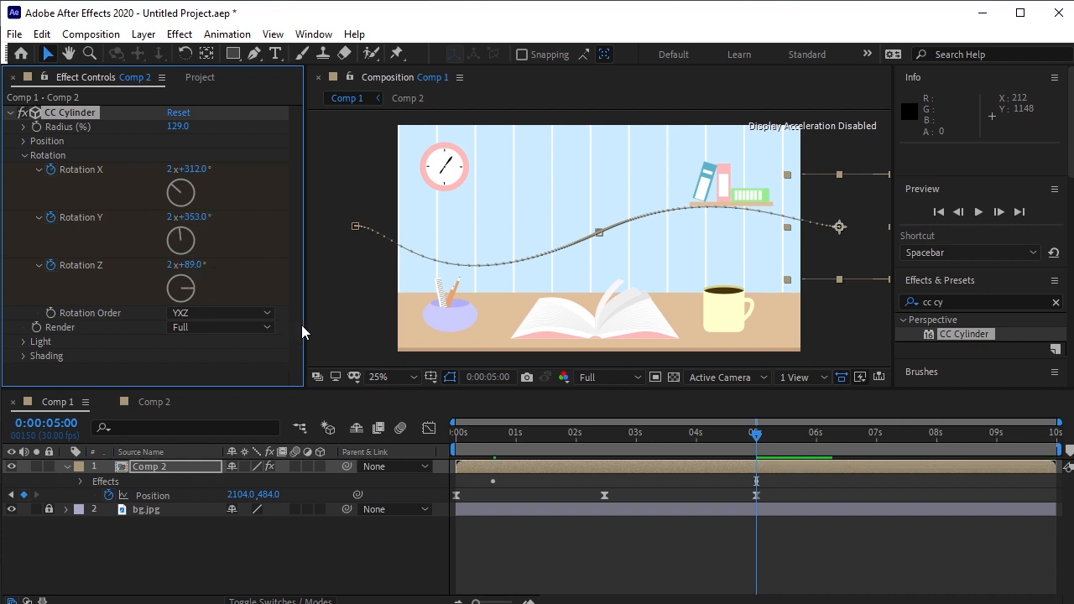
pyautogui.press('space')
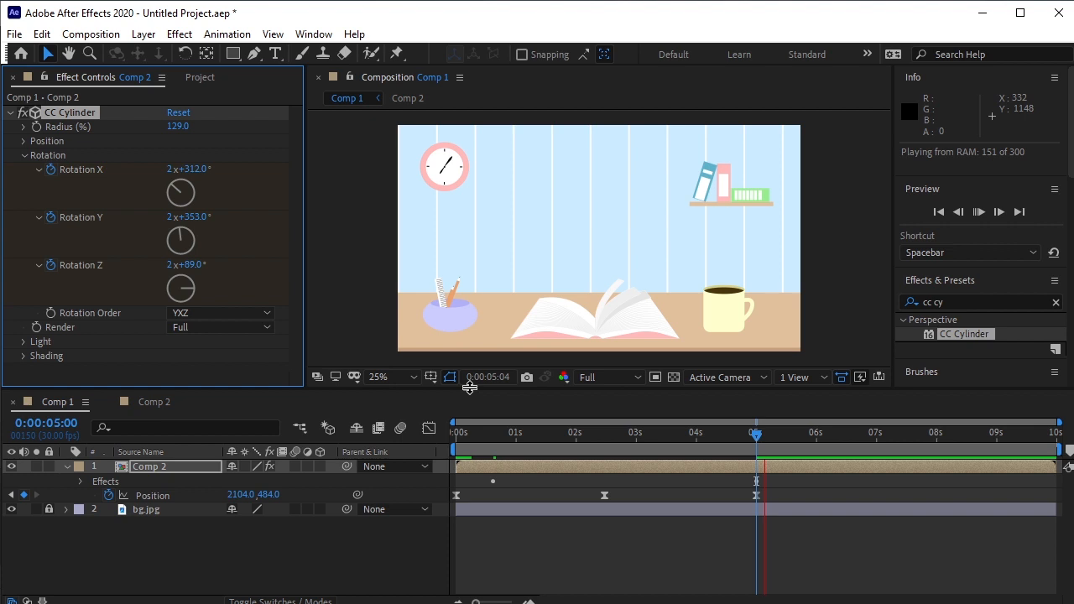
pyautogui.press('space')
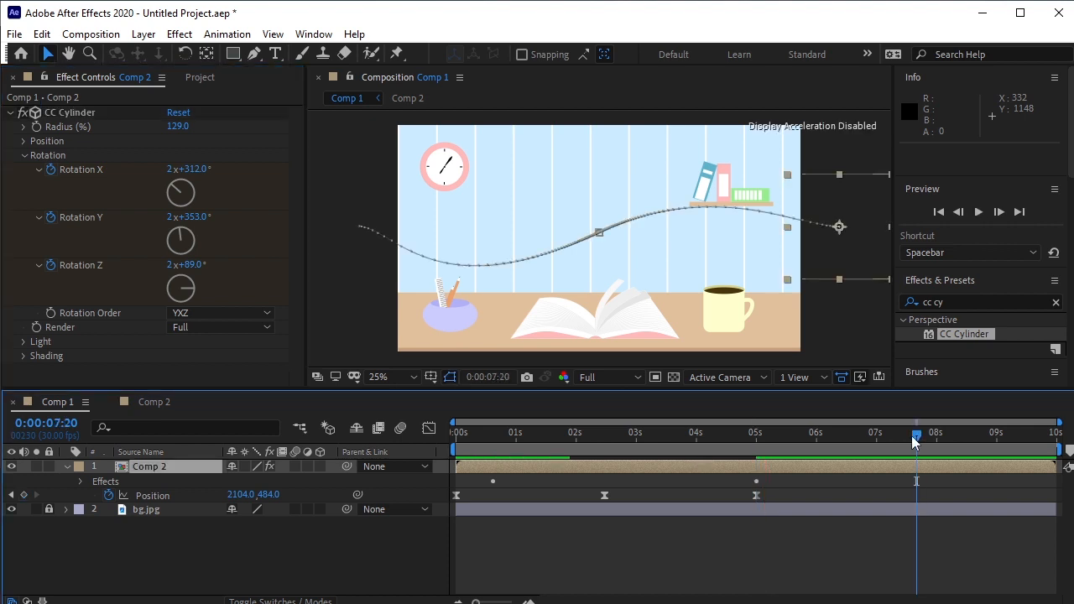
# Step: Reveal Comp 2's keyframes, move the first Rotation X, Y and Z keyframes to 0:00:00:01, and return to the start
pyautogui.moveTo(877, 445); pyautogui.dragTo(539, 444)
pyautogui.press('u')
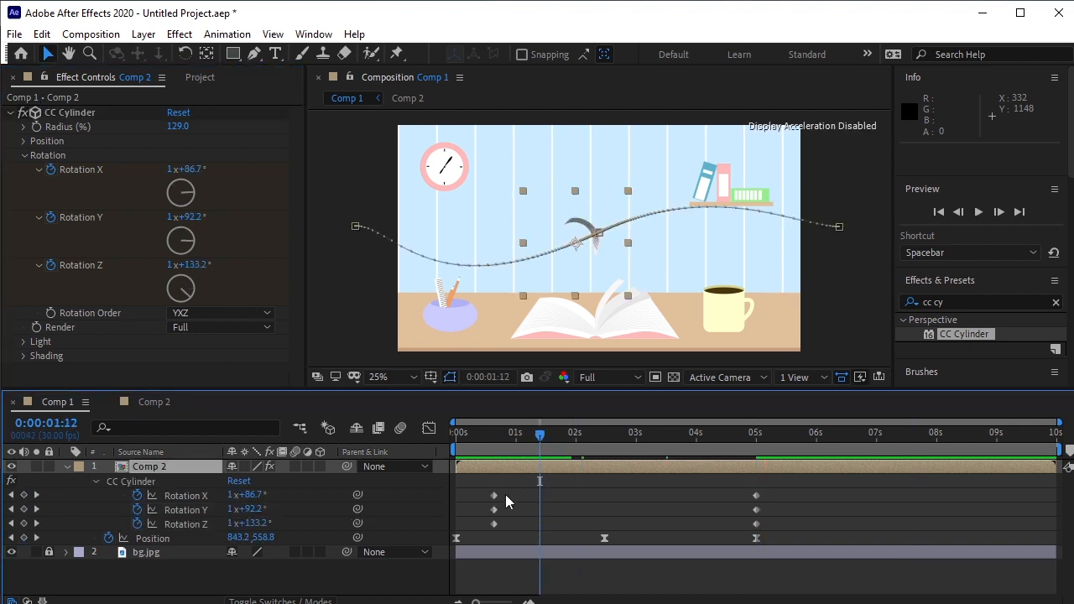
pyautogui.moveTo(511, 488); pyautogui.dragTo(459, 531)
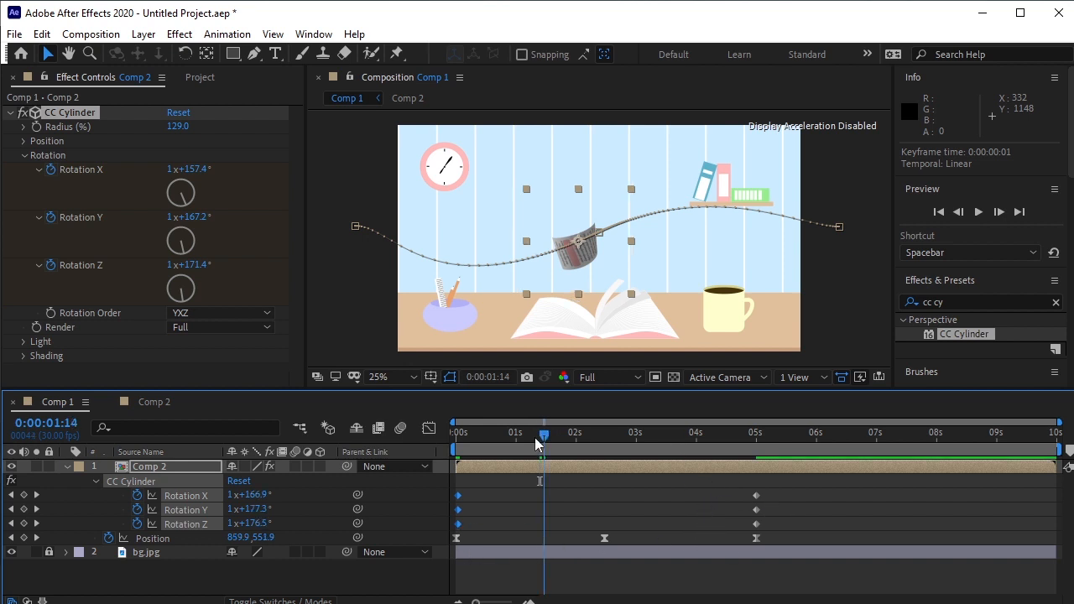
pyautogui.press('Home')
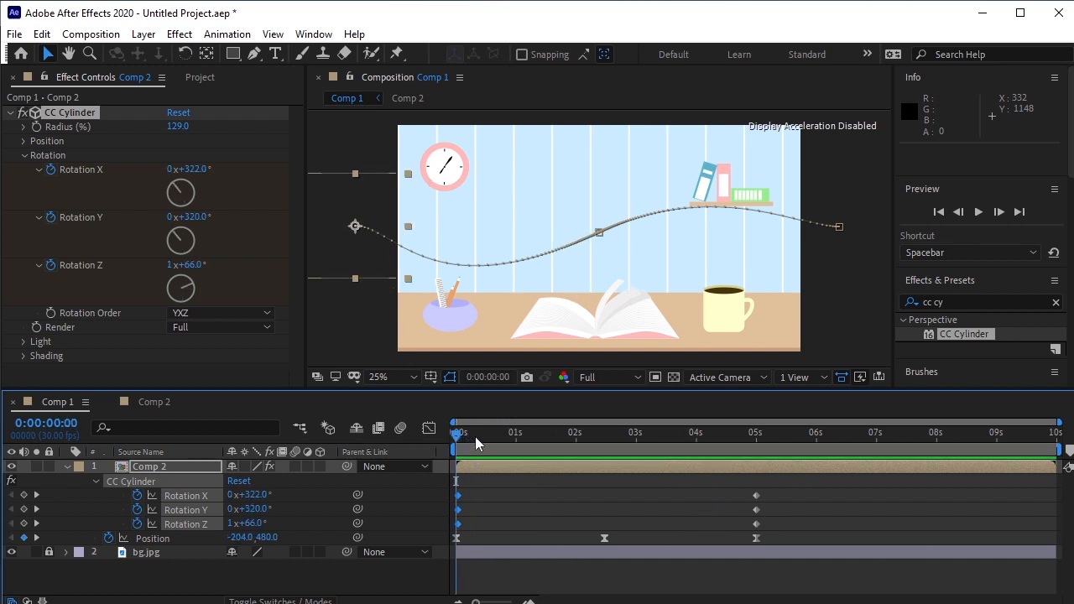
# Step: With the page in close view at 0:00:01:12, set CC Cylinder's Light Intensity to 41
pyautogui.click(507, 434)
pyautogui.press('/')
pyautogui.press(',')
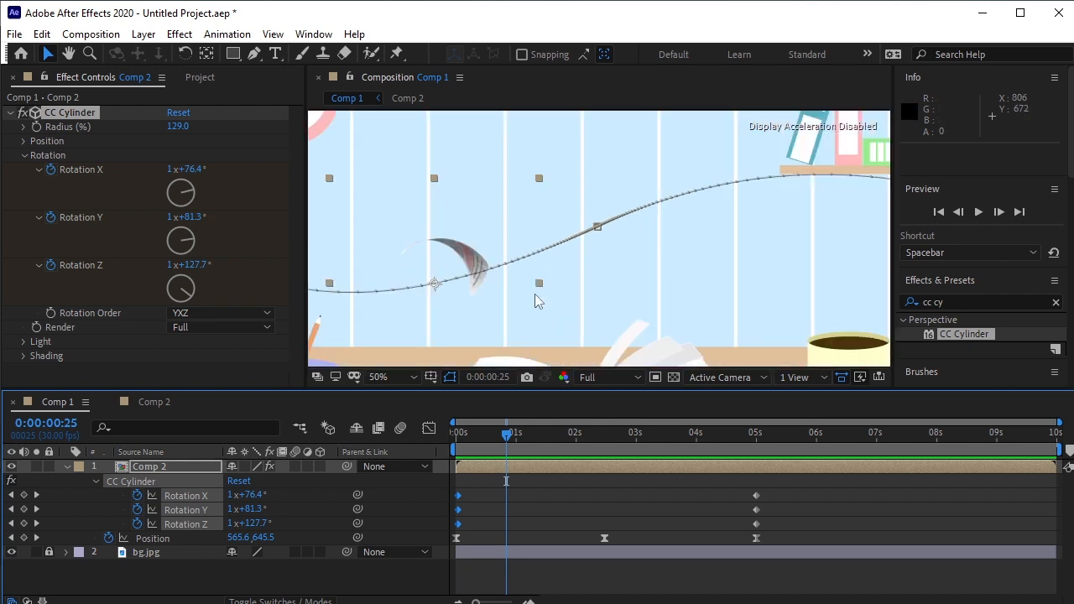
pyautogui.click(24, 156)
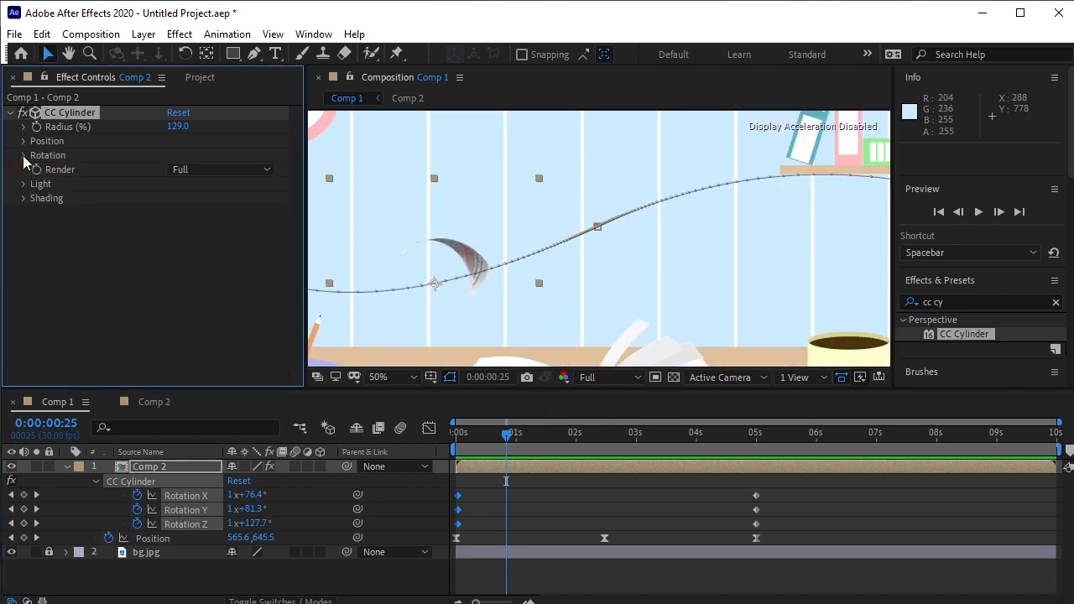
pyautogui.click(520, 435)
pyautogui.moveTo(521, 435); pyautogui.dragTo(540, 435)
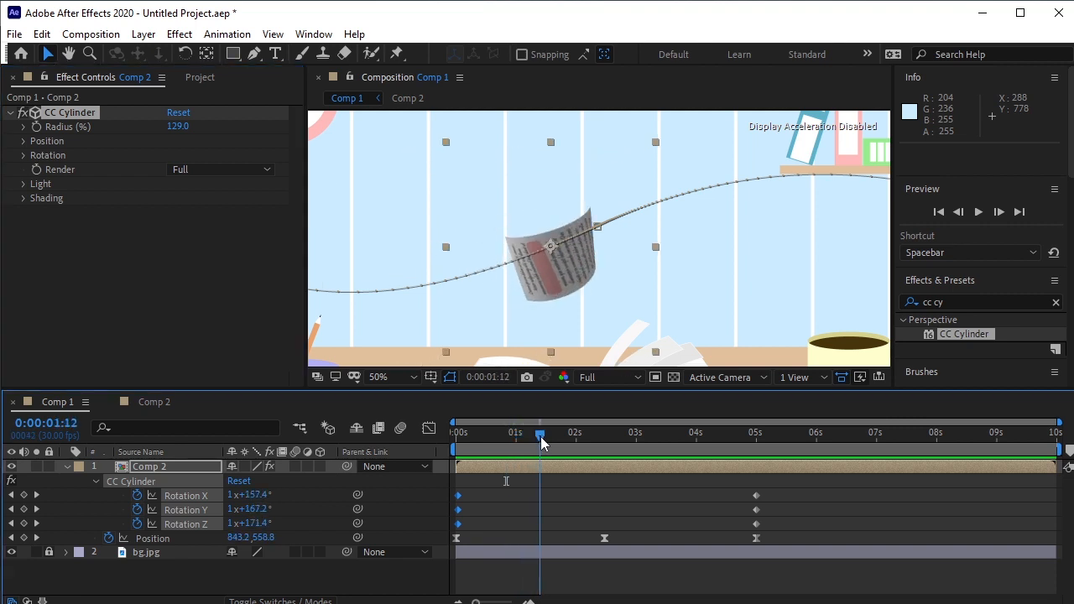
pyautogui.click(23, 184)
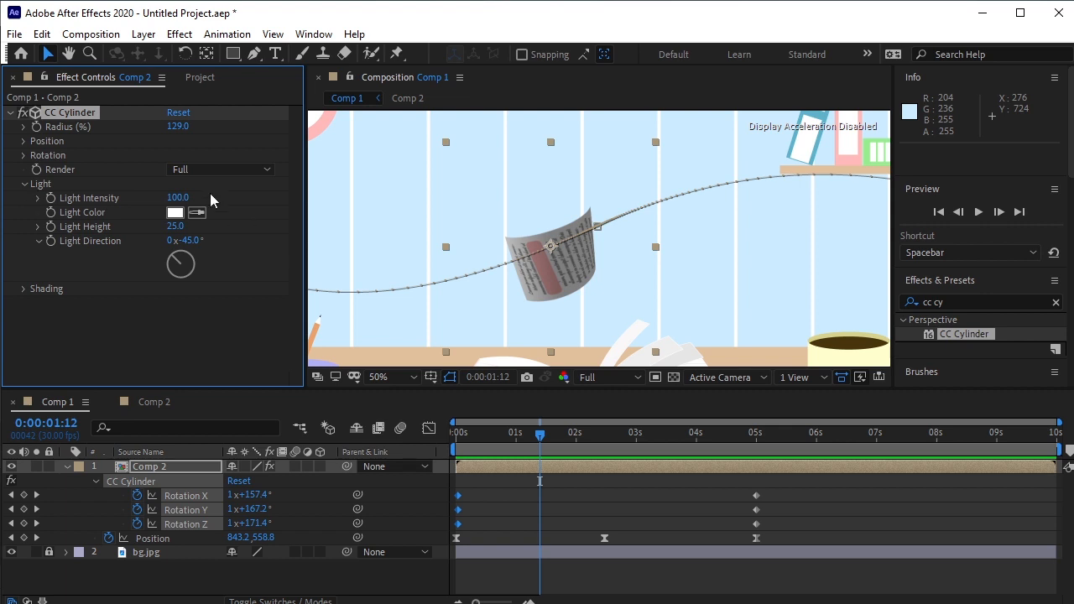
pyautogui.moveTo(180, 198); pyautogui.dragTo(123, 227)
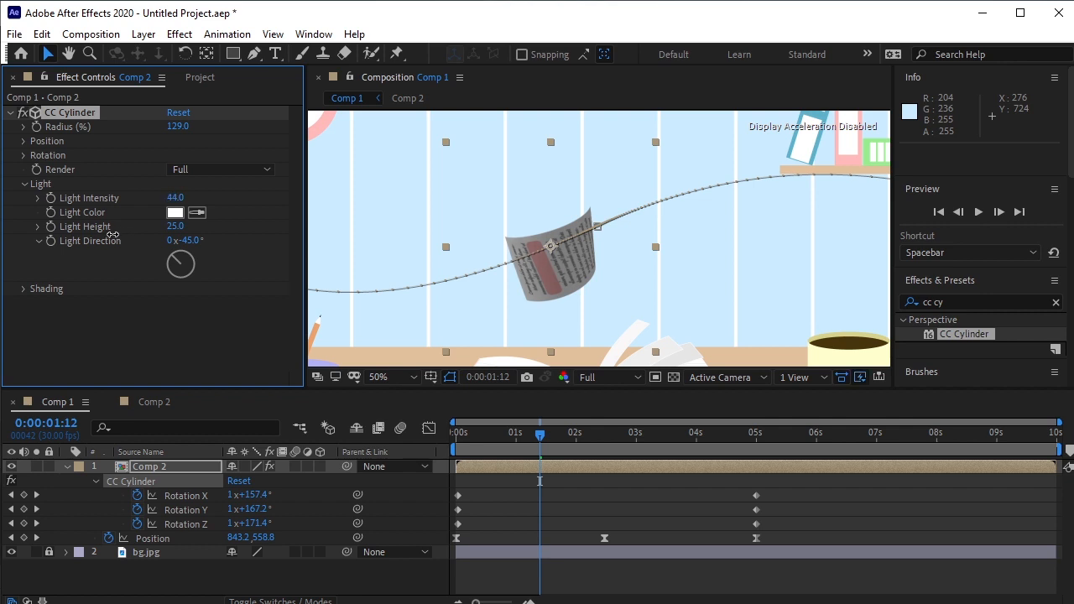
pyautogui.moveTo(112, 235); pyautogui.dragTo(112, 235)
# Step: Set CC Cylinder's Ambient shading to 87 and collapse the effect's Light and Shading settings
pyautogui.click(23, 289)
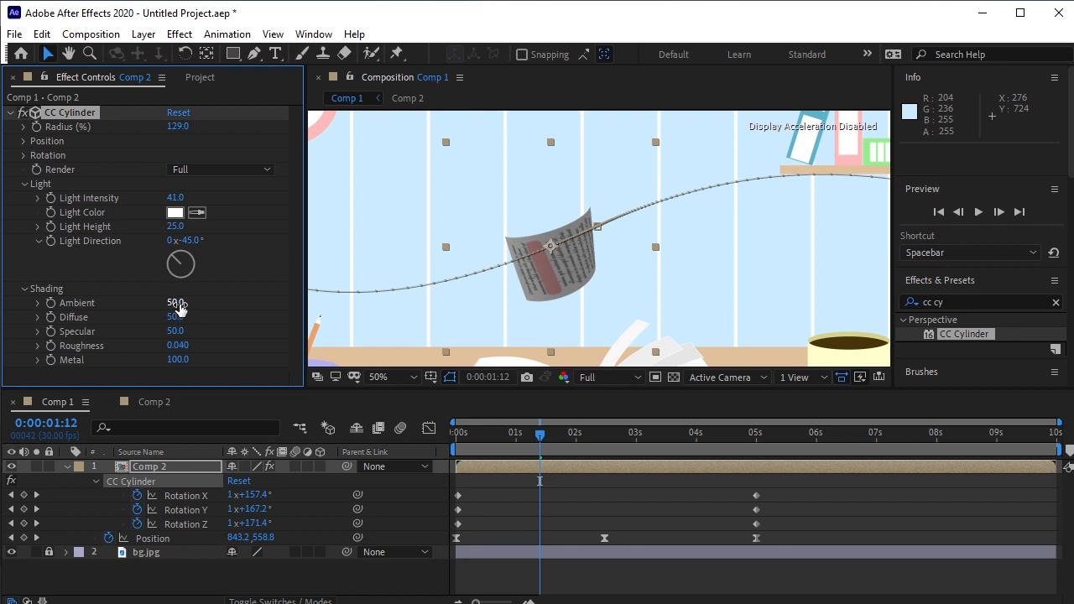
pyautogui.moveTo(179, 308); pyautogui.dragTo(218, 312)
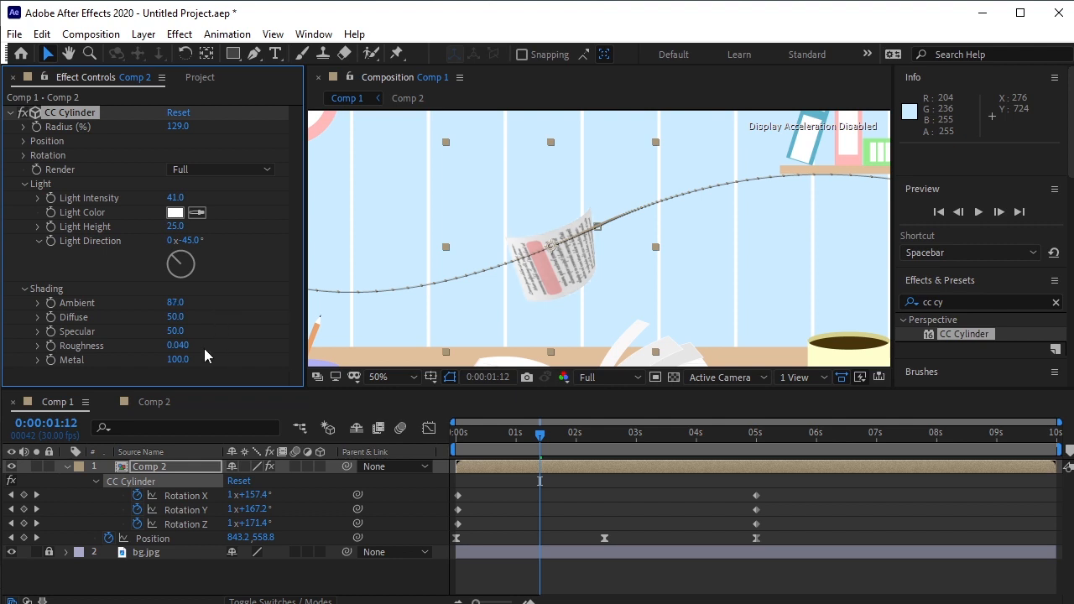
pyautogui.click(25, 289)
pyautogui.click(24, 184)
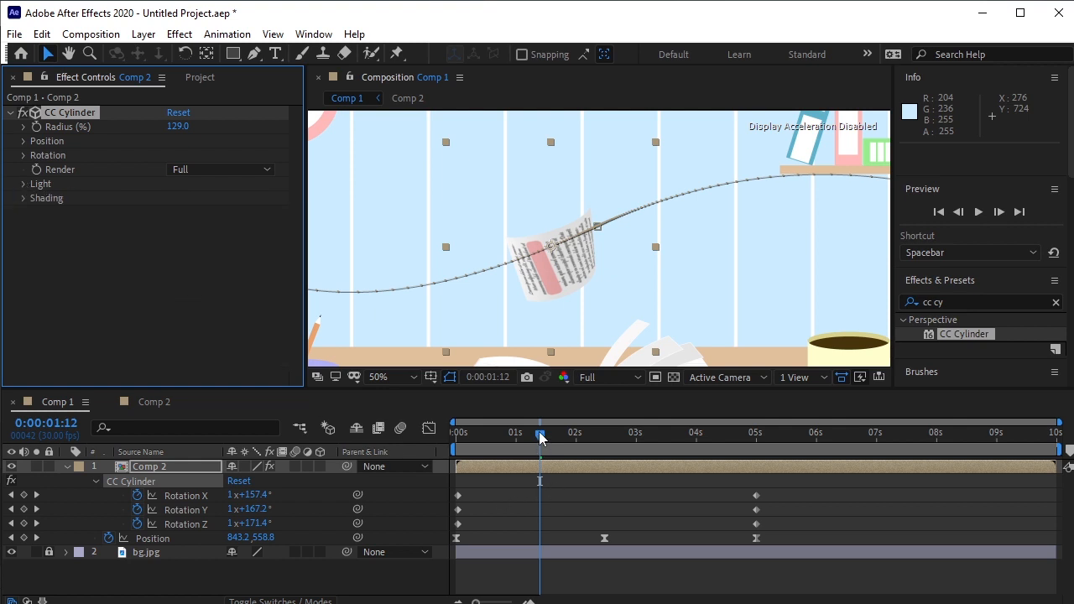
# Step: Return to 0:00:00:00 with the whole desk scene in view and collapse the Comp 2 layer's properties
pyautogui.moveTo(539, 436); pyautogui.dragTo(358, 448)
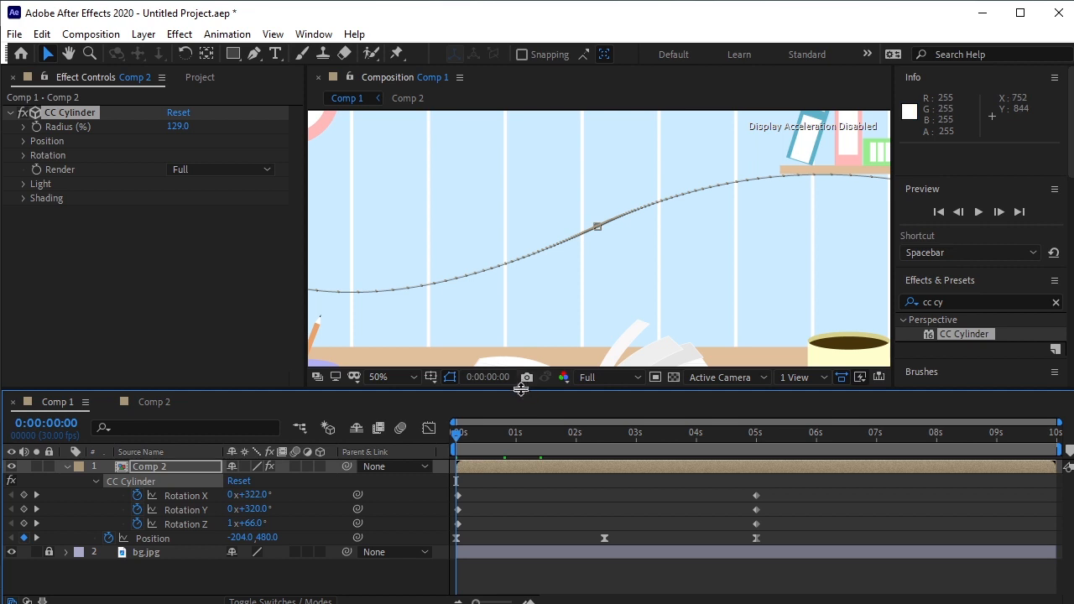
pyautogui.scroll(-2, 515, 329)
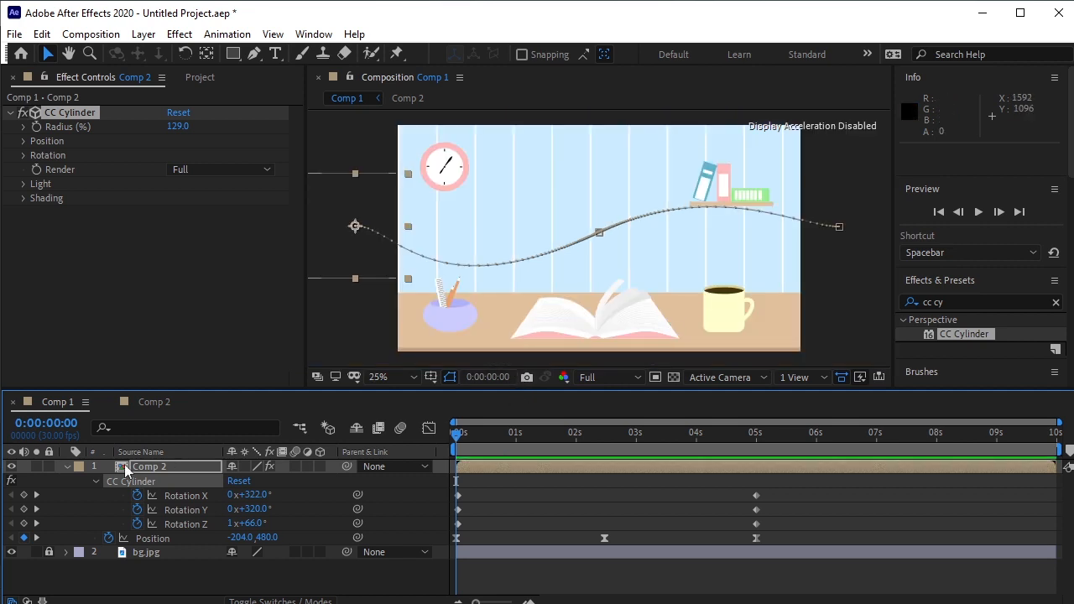
pyautogui.click(66, 467)
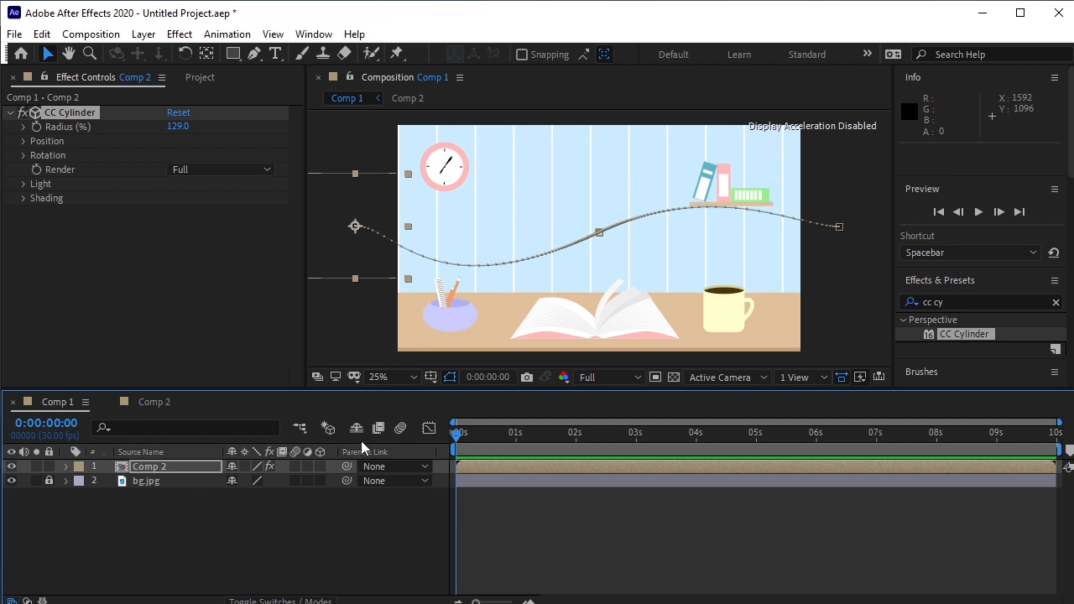
# Step: Create a 500 × 500 px, 30 fps, 10-second composition named Comp 3 and add 2.jpg to it
pyautogui.click(200, 76)
pyautogui.click(172, 350)
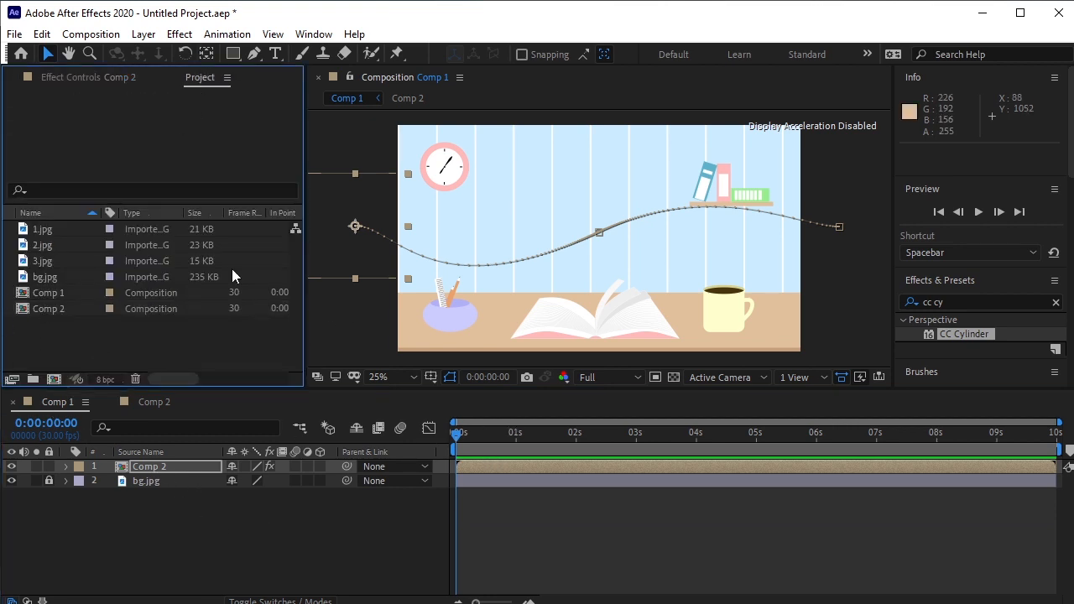
pyautogui.click(53, 379)
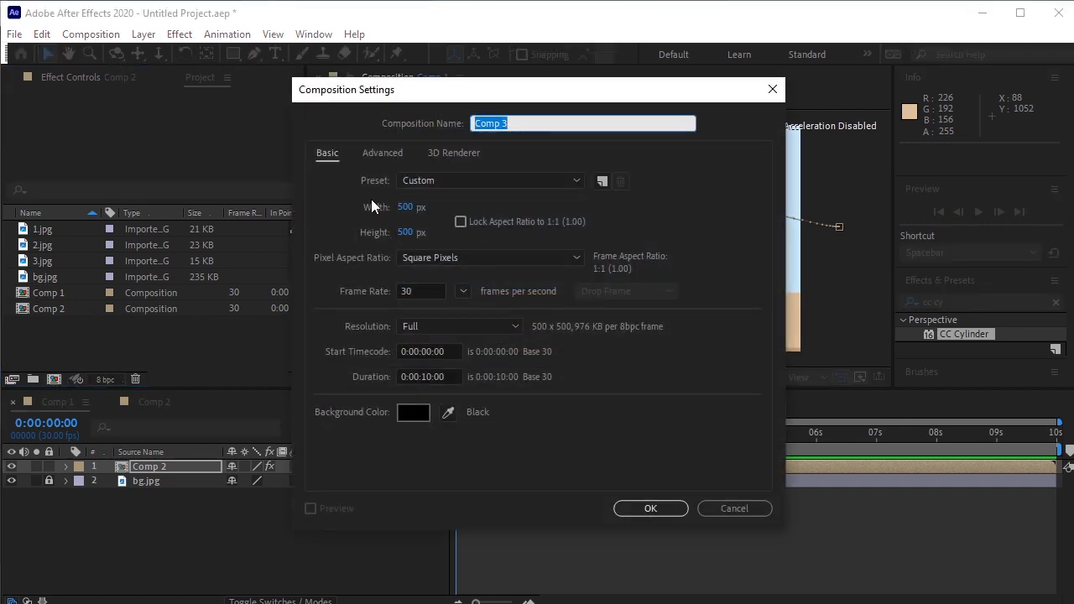
pyautogui.click(648, 509)
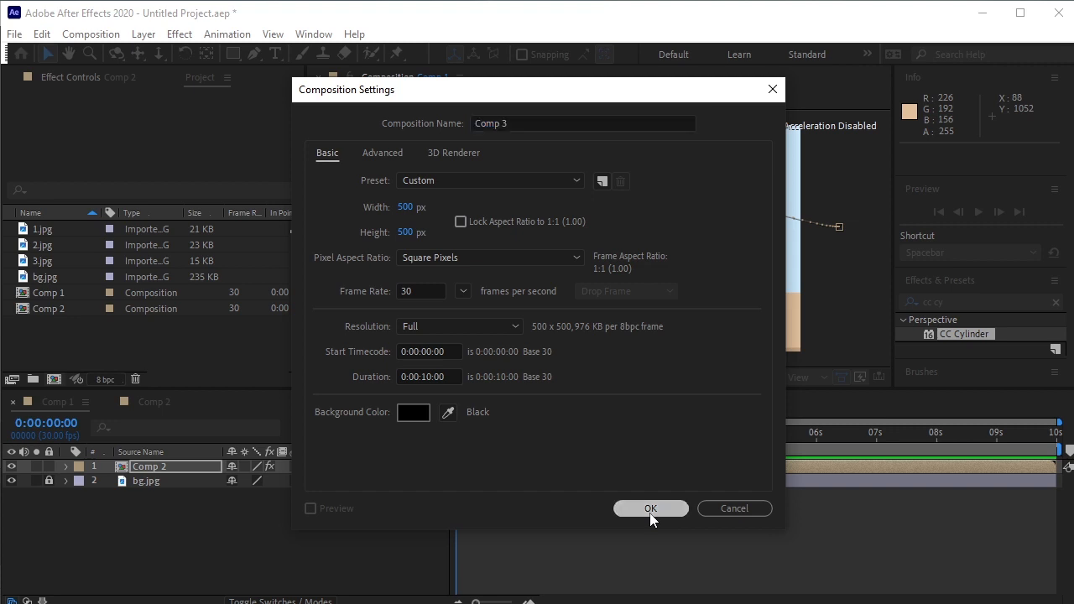
pyautogui.moveTo(53, 249); pyautogui.dragTo(125, 496)
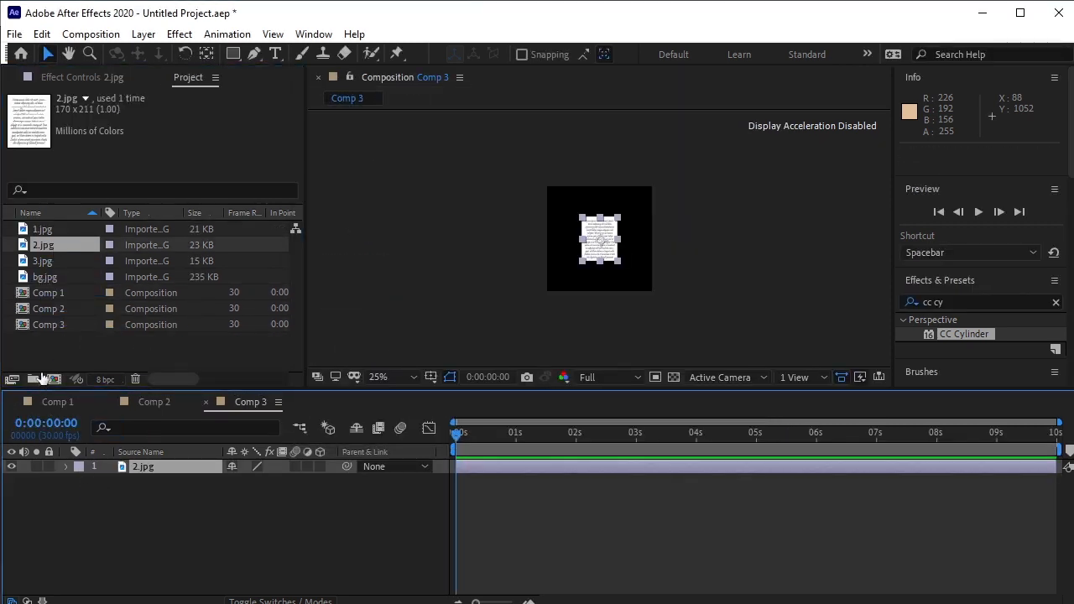
# Step: Copy 1.jpg's rotation keyframes from Comp 2 onto 2.jpg in Comp 3 and reveal the pasted keyframes
pyautogui.click(140, 404)
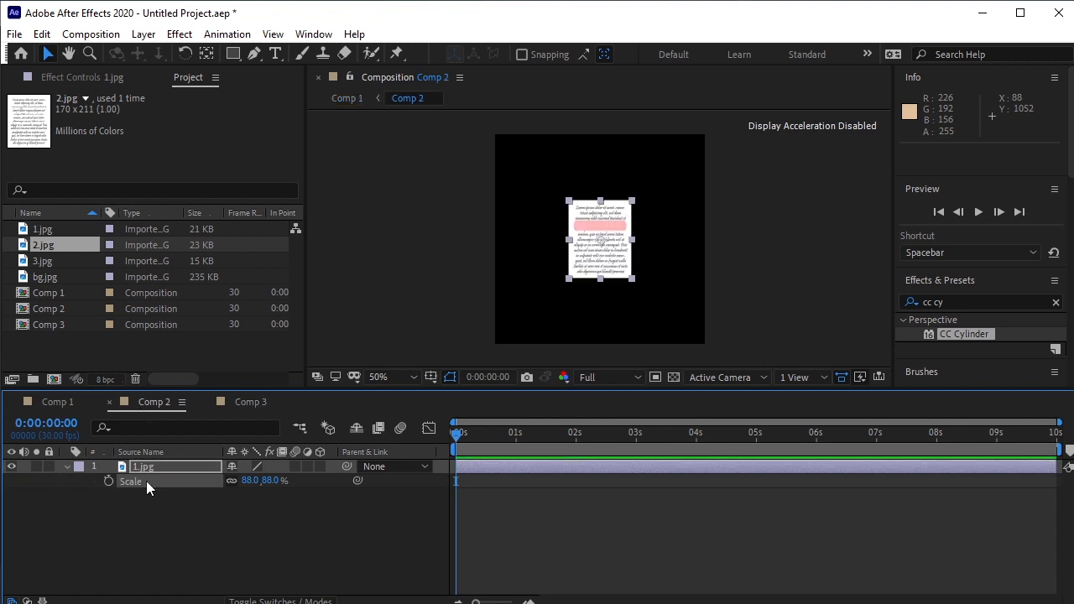
pyautogui.press('r')
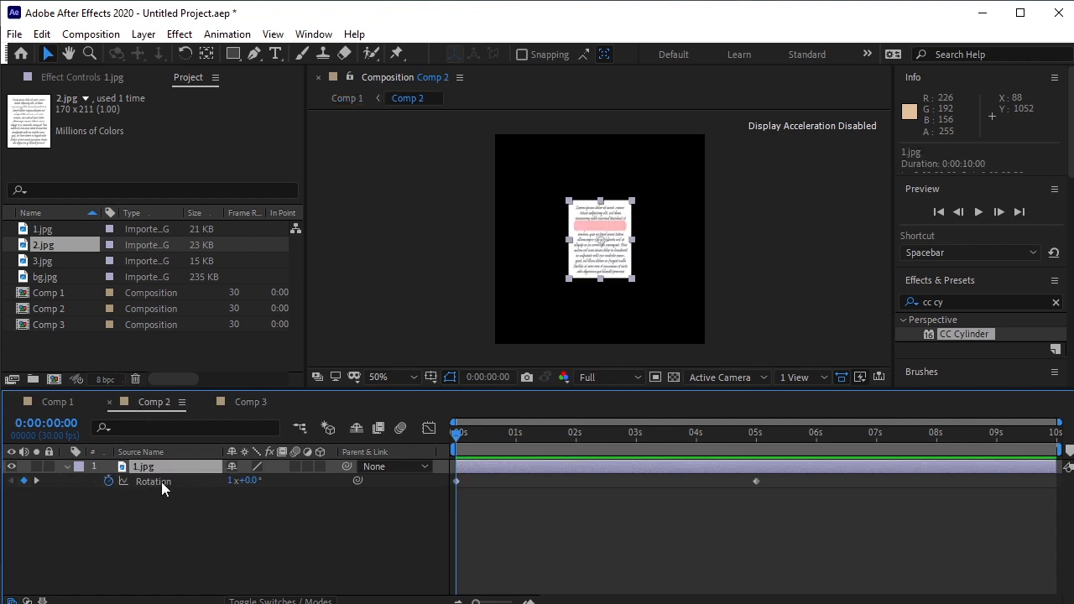
pyautogui.hotkey('ctrl', 'c')
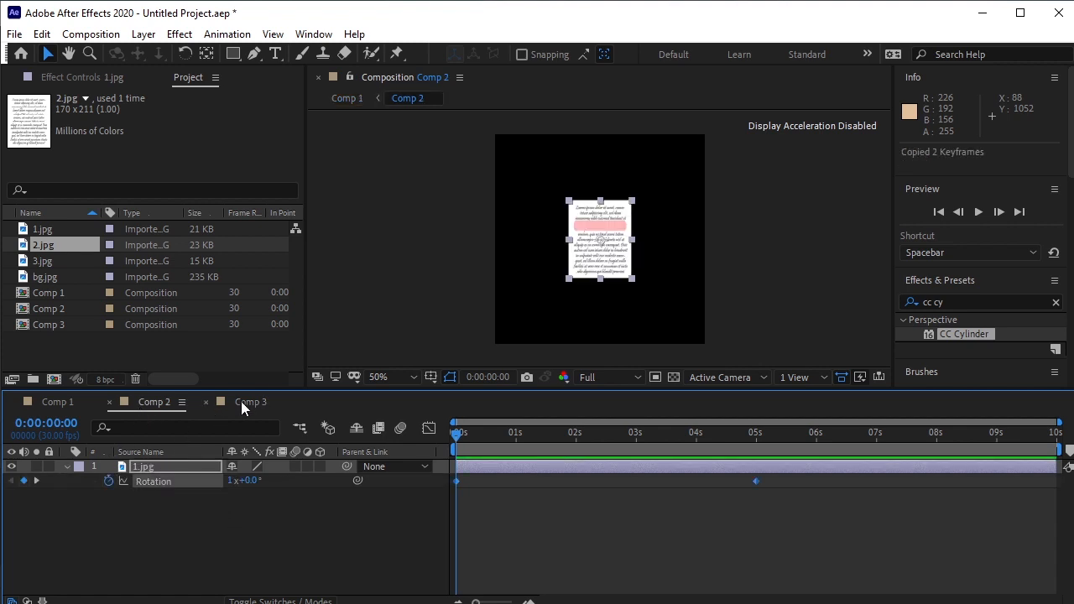
pyautogui.click(245, 402)
pyautogui.click(180, 469)
pyautogui.hotkey('ctrl', 'v')
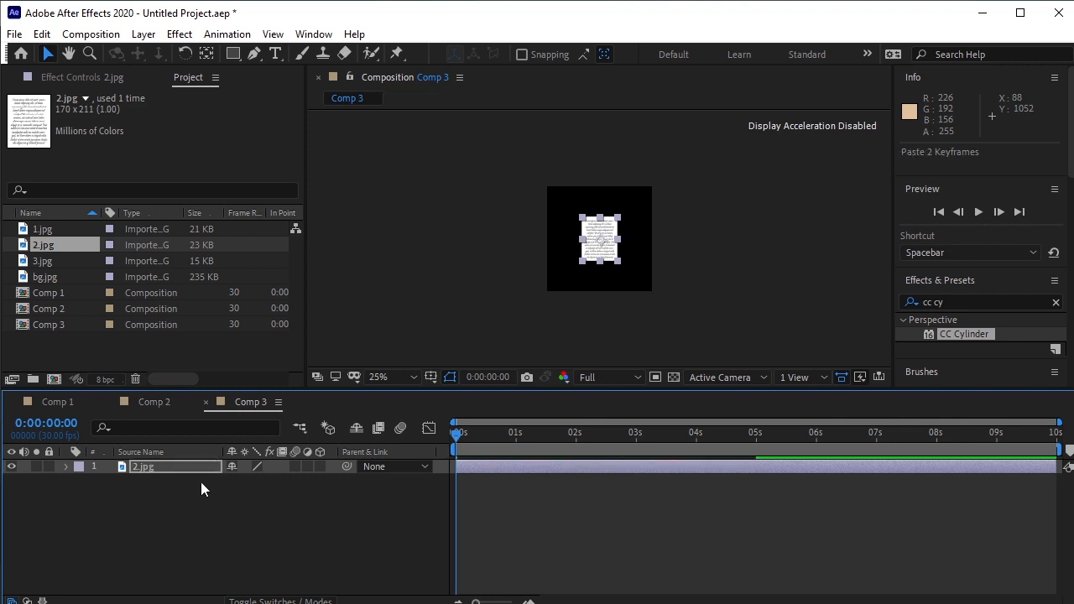
pyautogui.press('u')
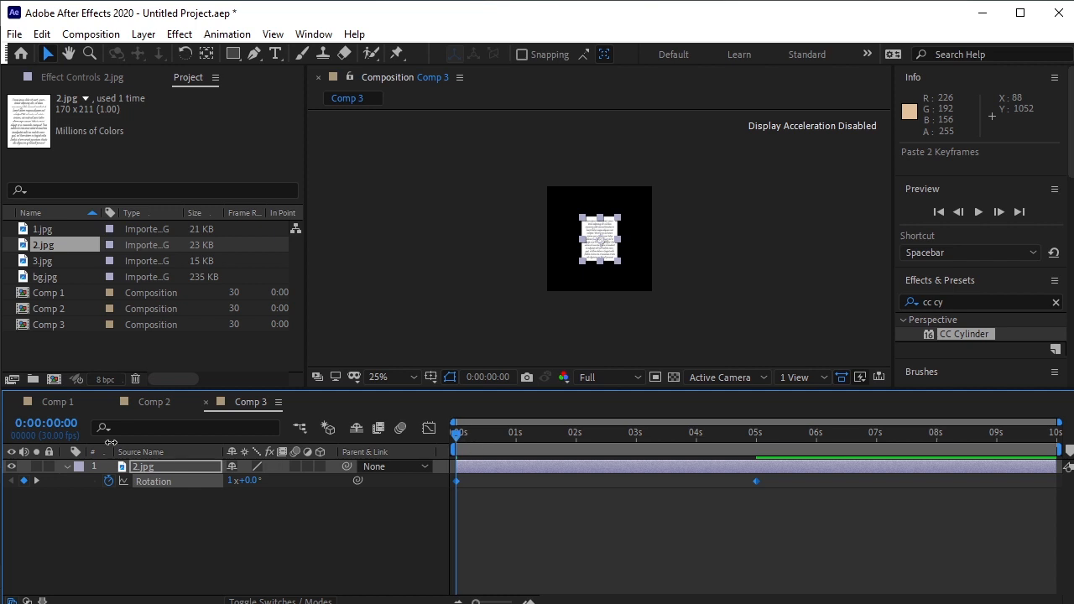
# Step: In Comp 1, copy the Comp 2 layer's position keyframes, collapse its properties and lock the layer
pyautogui.click(150, 403)
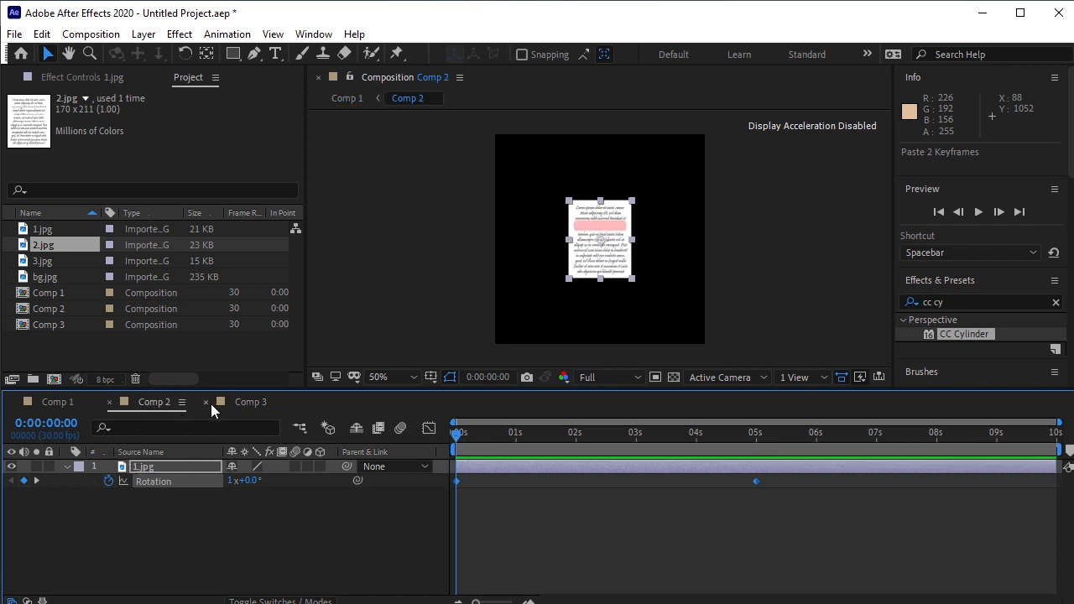
pyautogui.click(56, 403)
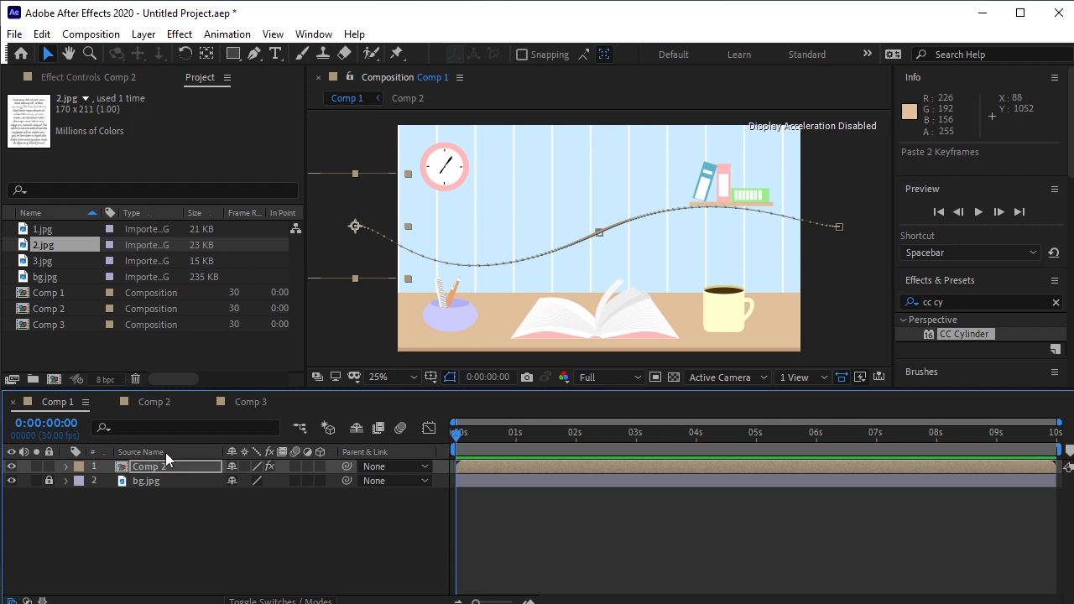
pyautogui.press('u')
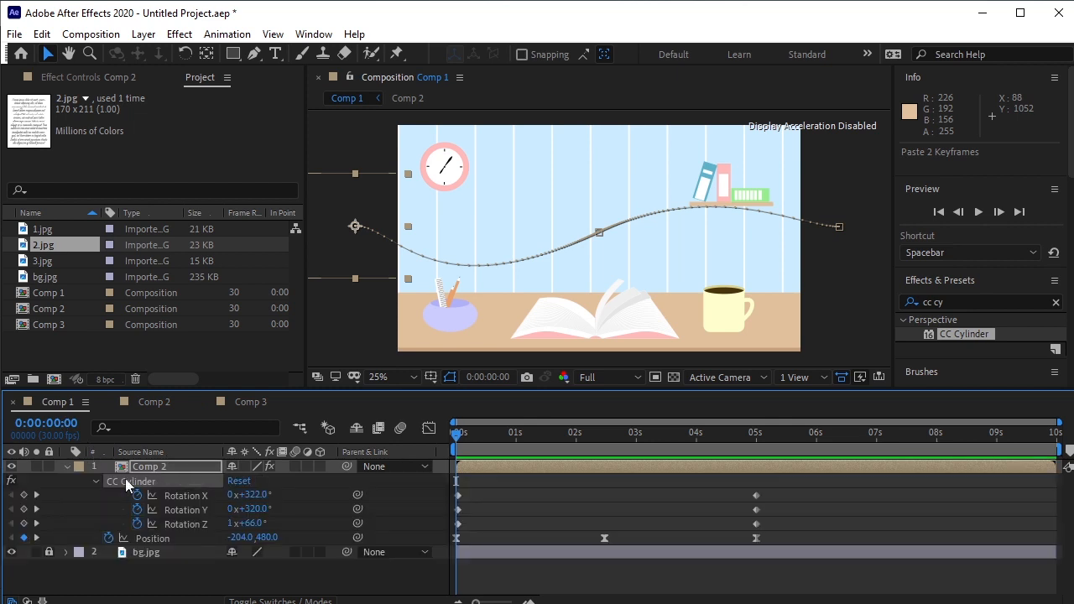
pyautogui.click(173, 541)
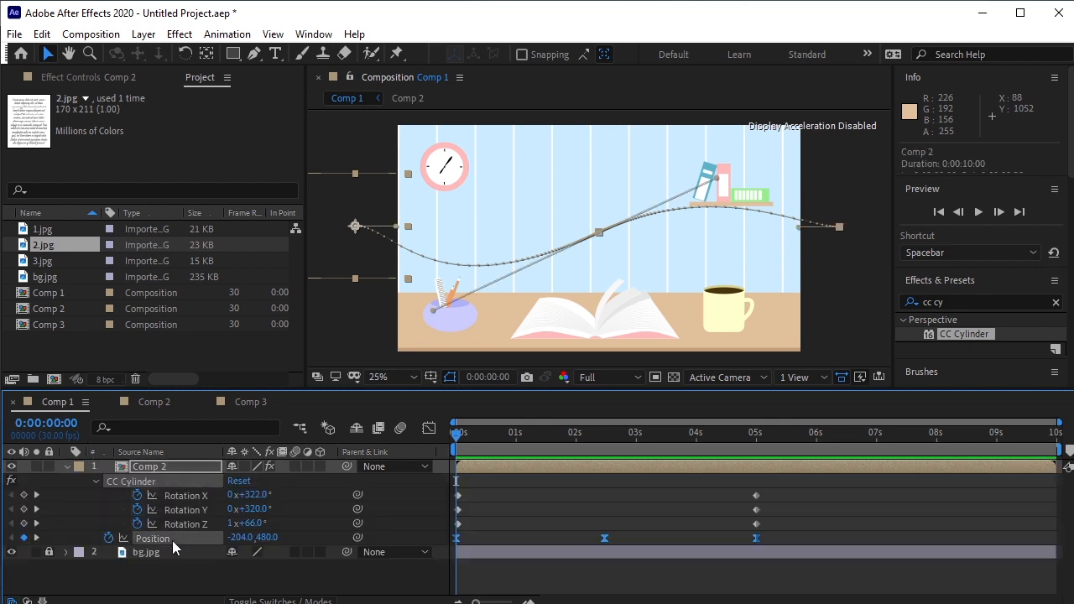
pyautogui.hotkey('ctrl', 'c')
pyautogui.click(66, 466)
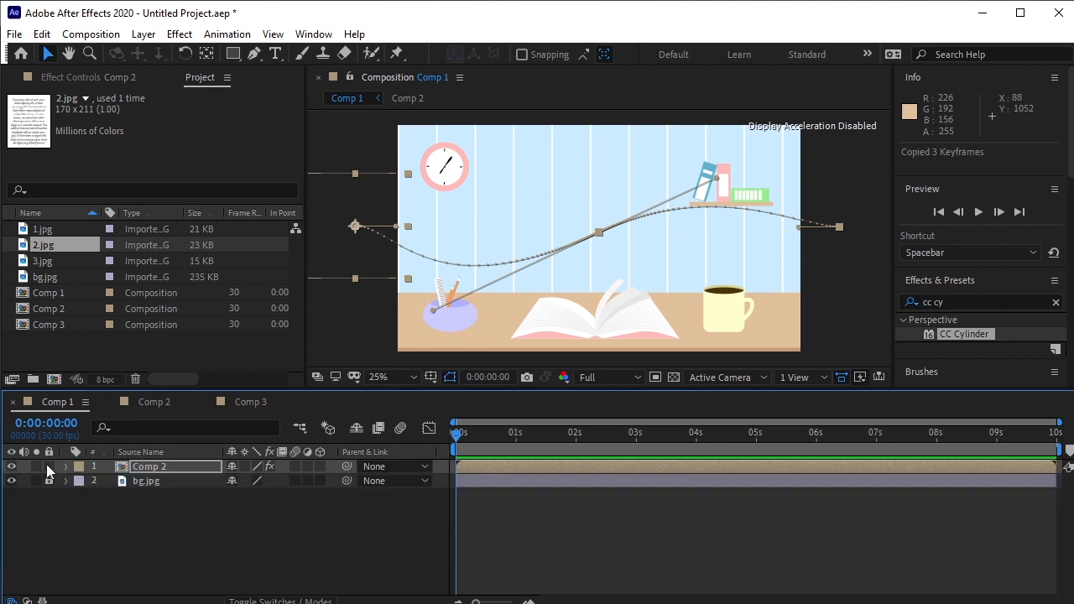
pyautogui.click(47, 467)
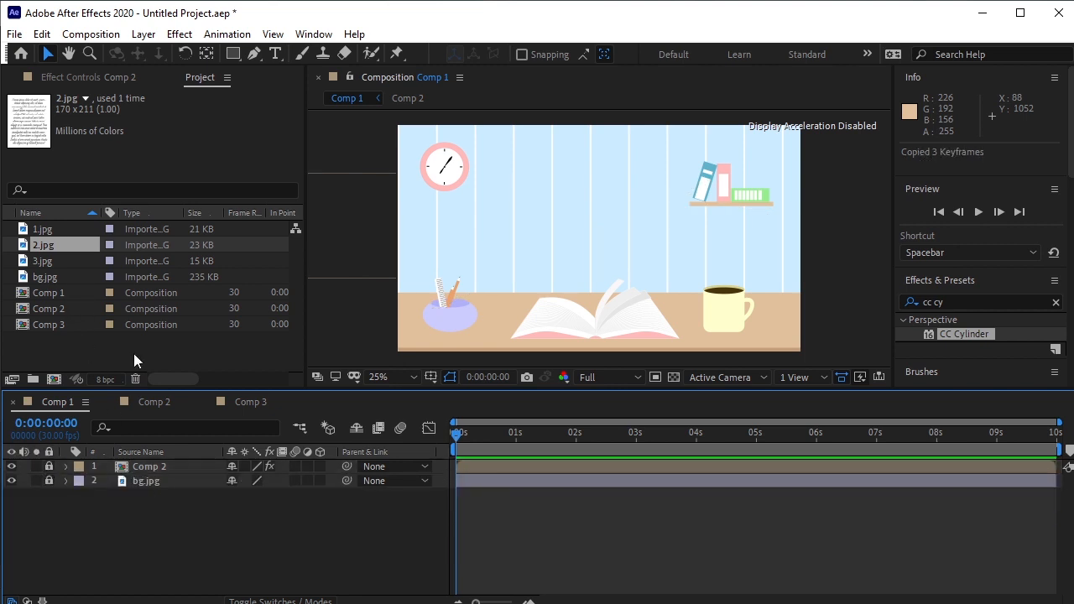
# Step: Add Comp 3 to Comp 1 above Comp 2, paste the copied position keyframes onto it and reveal them
pyautogui.moveTo(69, 325); pyautogui.dragTo(159, 464)
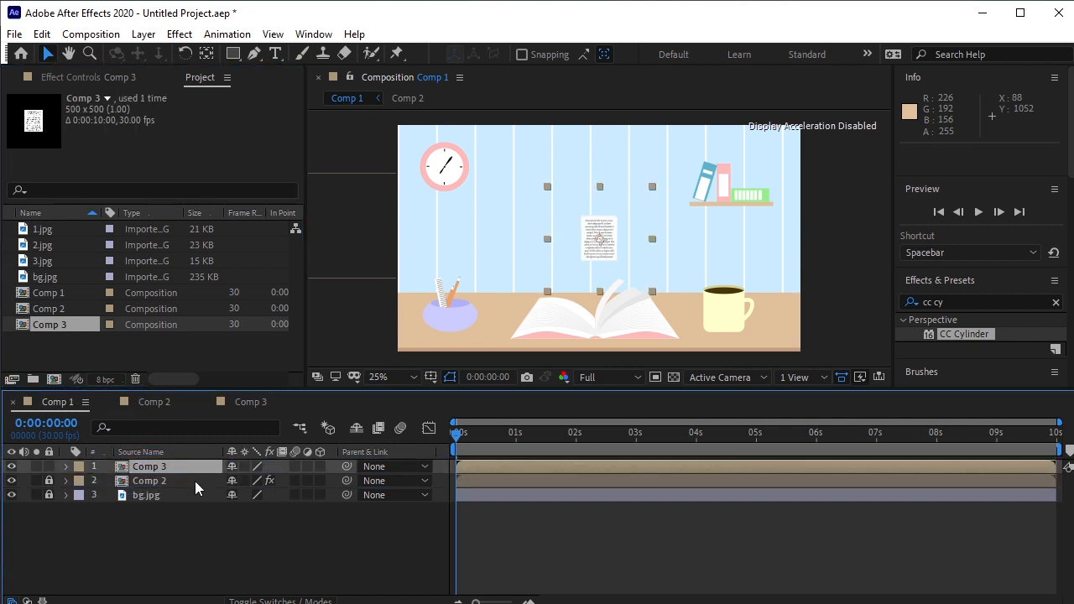
pyautogui.hotkey('ctrl', 'v')
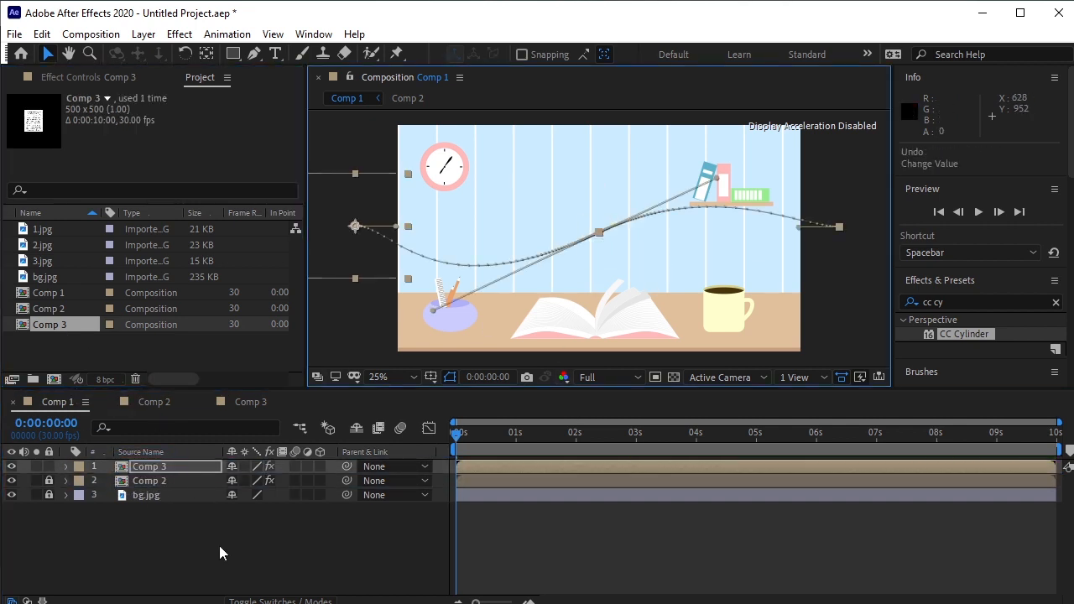
pyautogui.press('u')
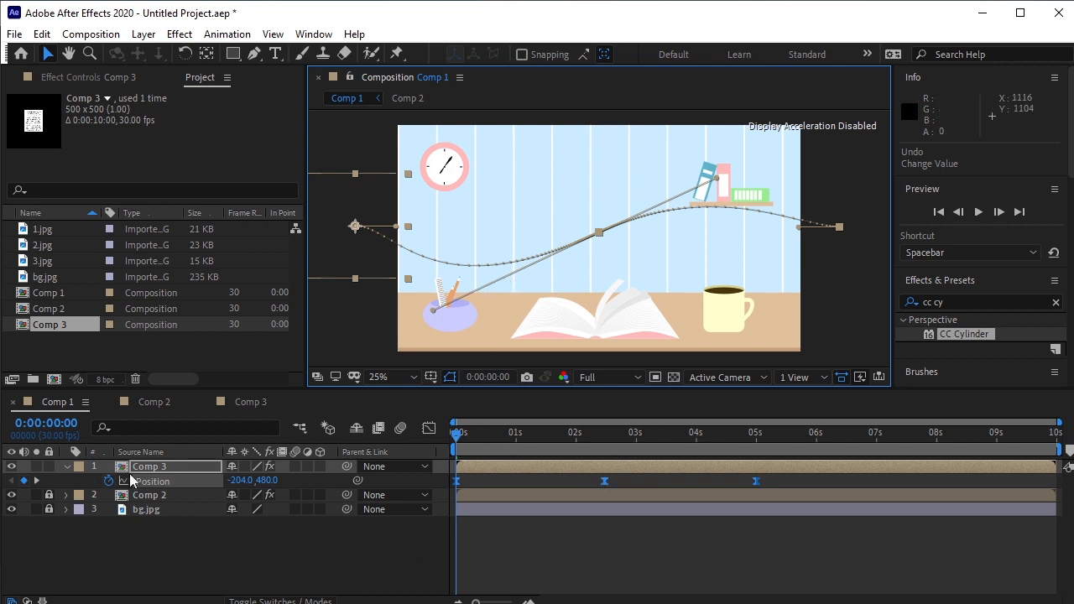
# Step: At 0:00:02:14, shift Comp 3's whole motion path up to position 938.6, 374.0 and reshape its curve at the middle, end and start keyframes
pyautogui.click(37, 480)
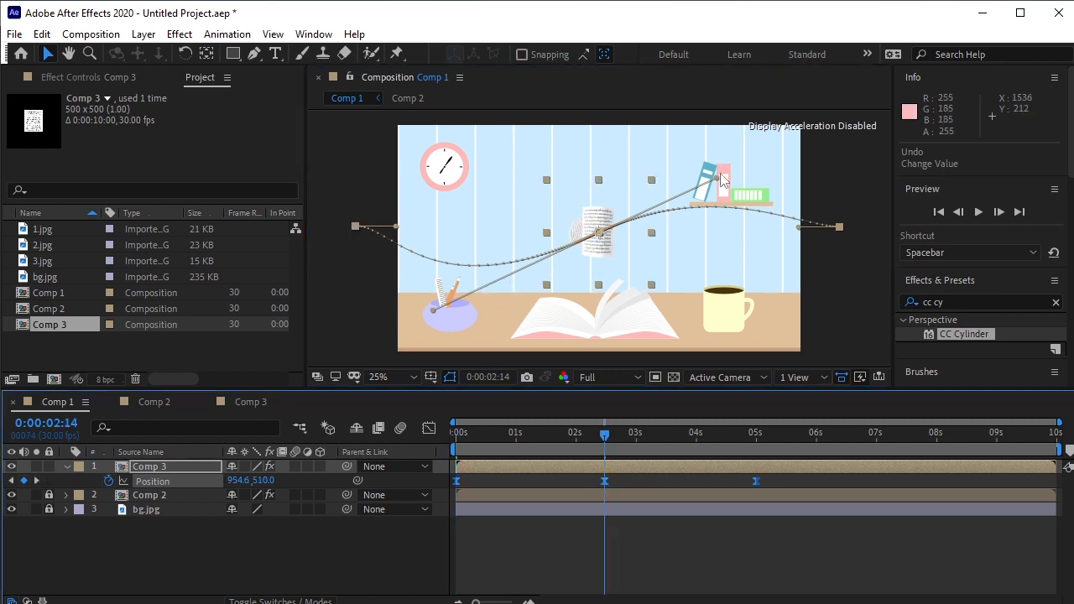
pyautogui.moveTo(719, 184)
pyautogui.mouseDown()
pyautogui.moveTo(726, 209)
pyautogui.moveTo(728, 179)
pyautogui.mouseUp()
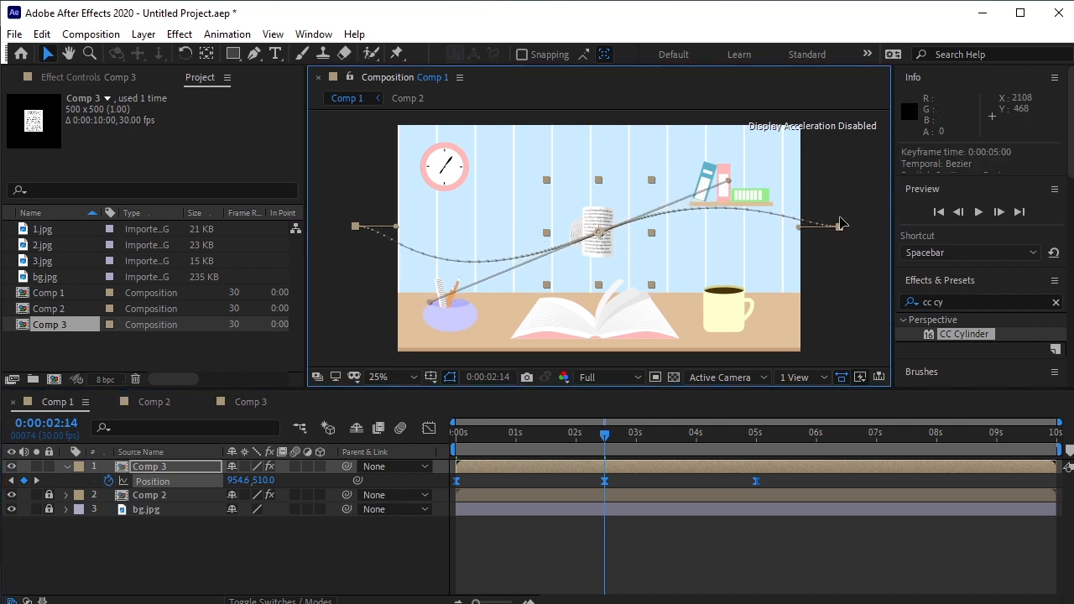
pyautogui.moveTo(840, 223); pyautogui.dragTo(839, 199)
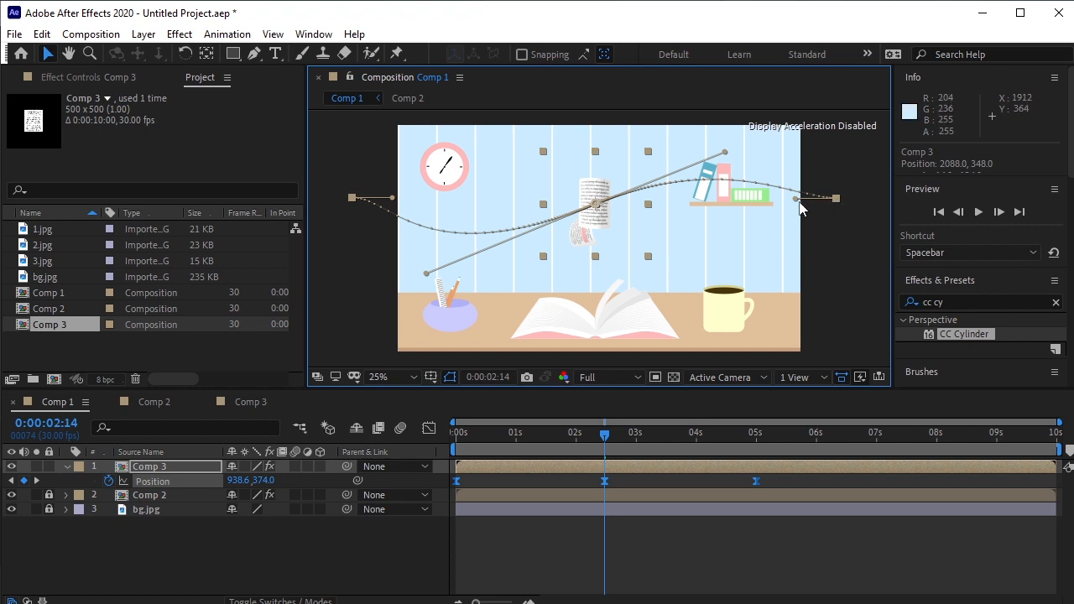
pyautogui.moveTo(795, 199); pyautogui.dragTo(801, 256)
pyautogui.moveTo(394, 203); pyautogui.dragTo(459, 195)
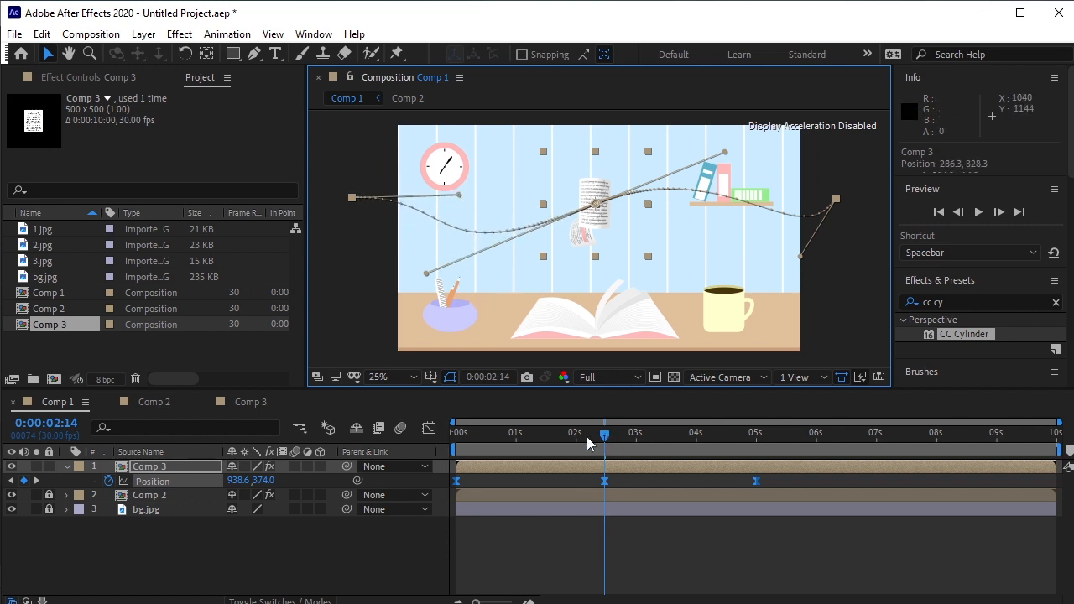
# Step: Preview the two flying pages from 0:00:00:00 and return to the start of the timeline
pyautogui.moveTo(586, 437); pyautogui.dragTo(422, 456)
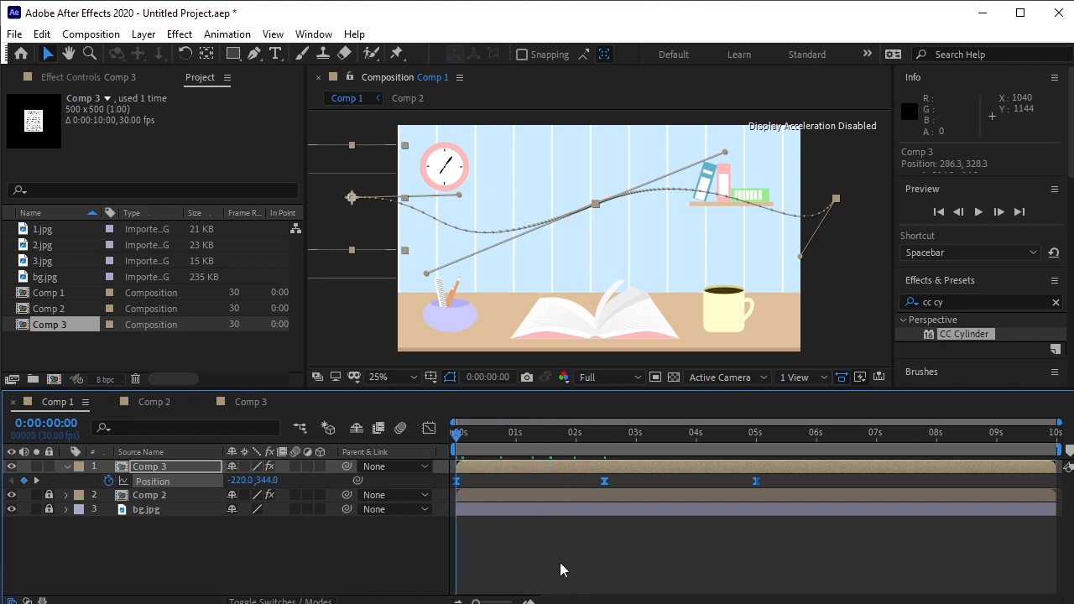
pyautogui.press('space')
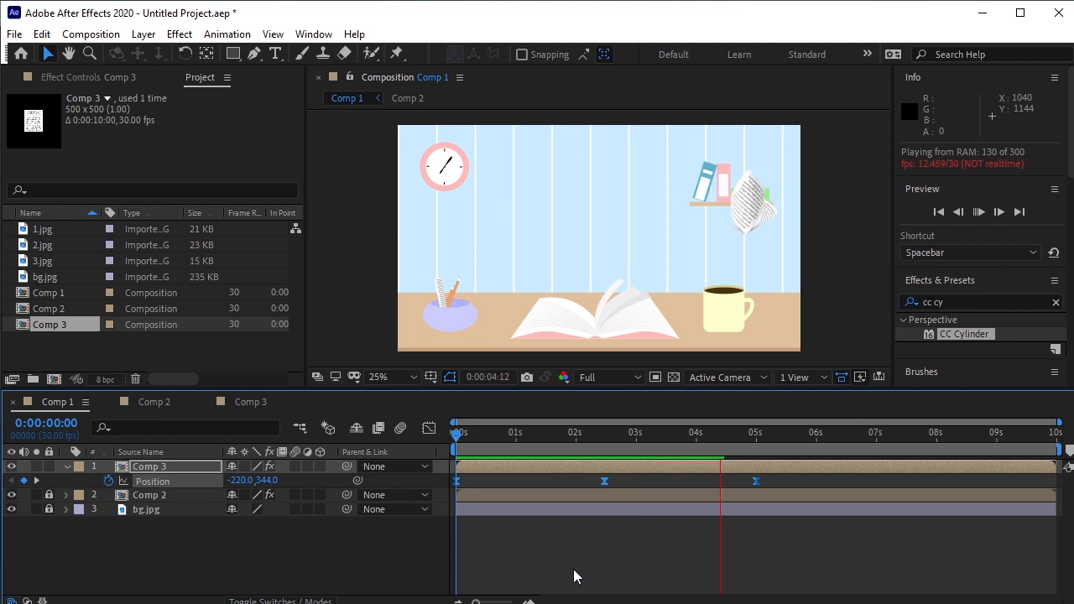
pyautogui.moveTo(750, 438); pyautogui.dragTo(358, 464)
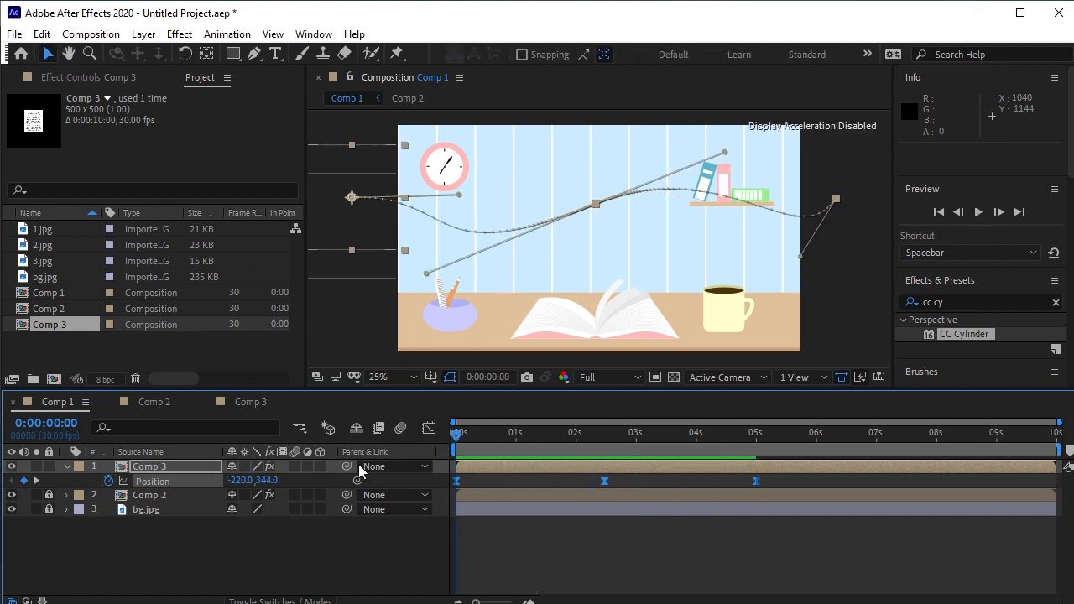
# Step: Create a 500 × 500 px, 30 fps, 10-second composition named Comp 4 and copy 2.jpg's rotation keyframes from Comp 3
pyautogui.click(53, 379)
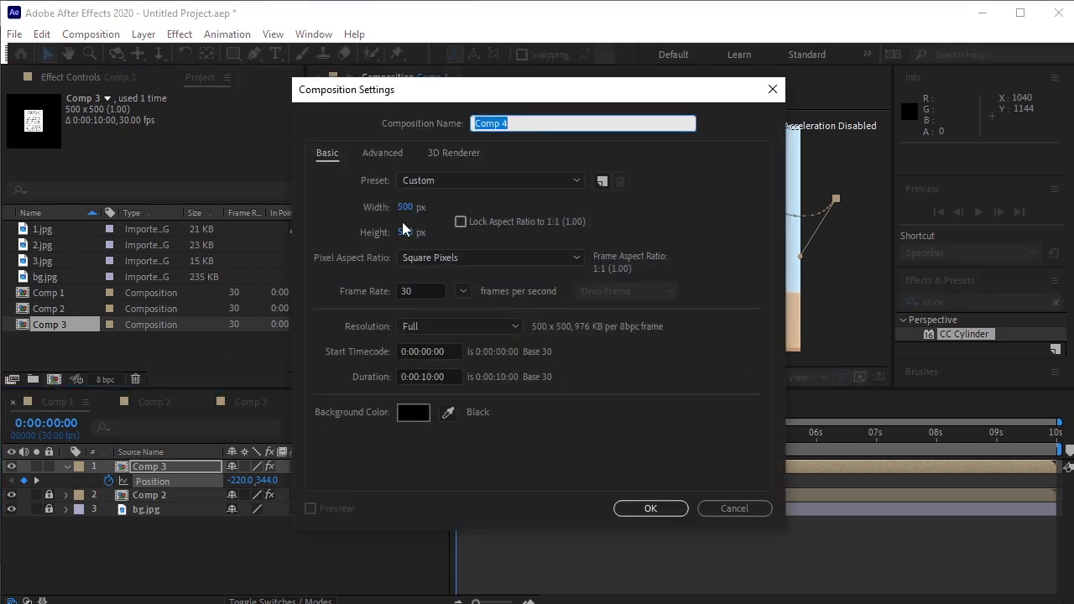
pyautogui.click(665, 507)
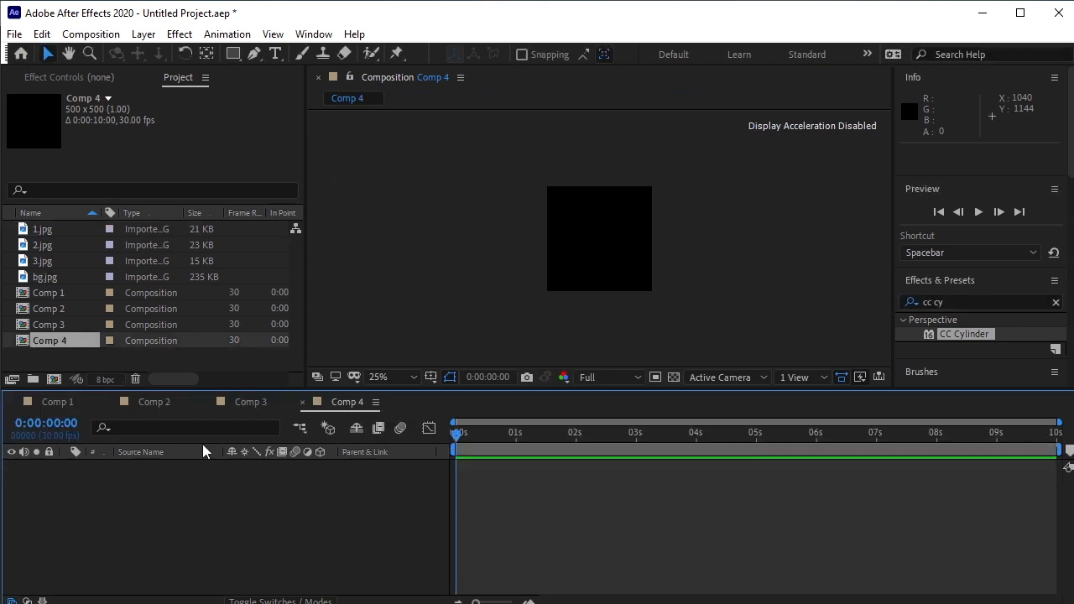
pyautogui.click(236, 404)
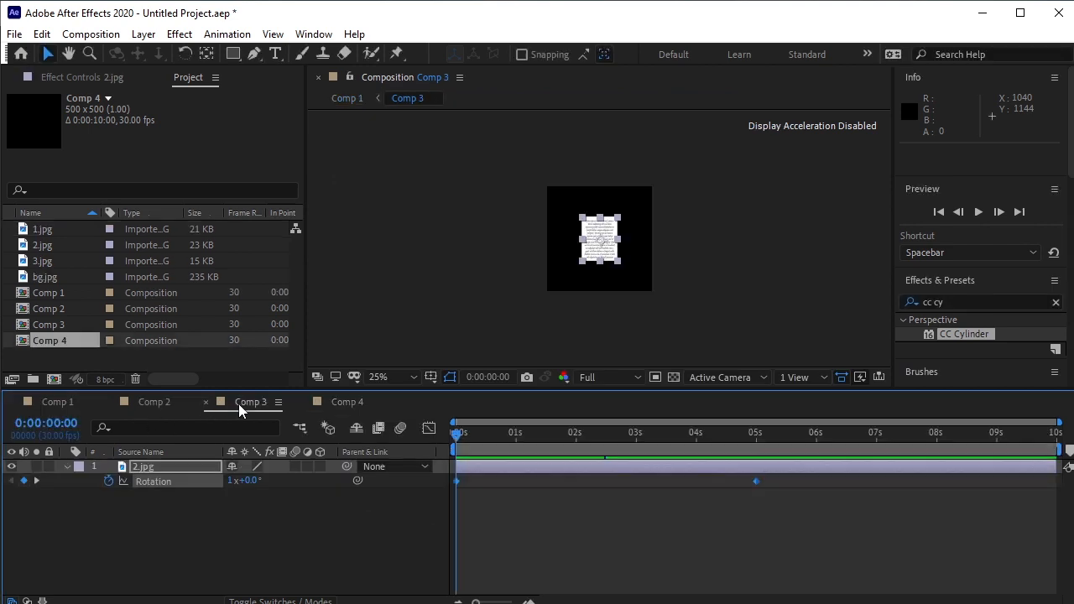
pyautogui.click(190, 494)
pyautogui.click(166, 480)
pyautogui.hotkey('ctrl', 'c')
pyautogui.click(336, 408)
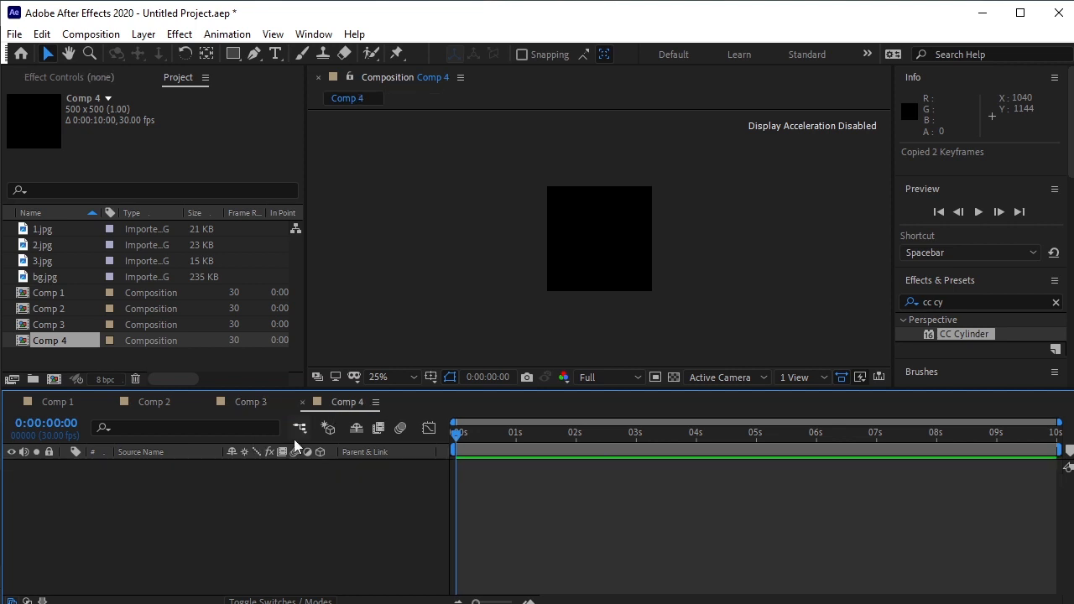
# Step: Add 3.jpg to Comp 4, paste the copied rotation keyframes onto it and reveal them
pyautogui.click(48, 263)
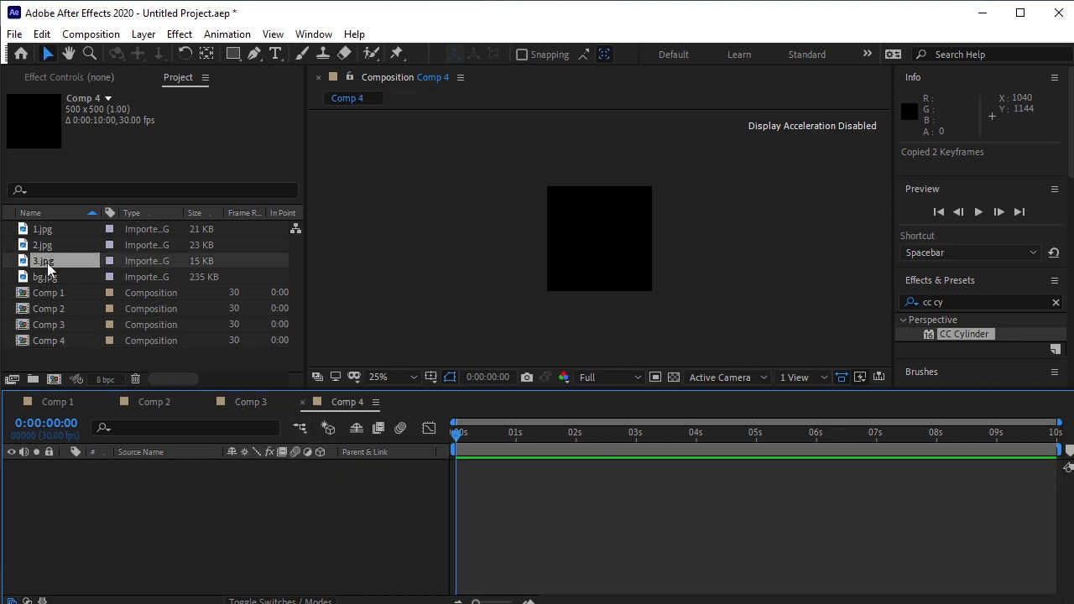
pyautogui.moveTo(54, 261); pyautogui.dragTo(143, 496)
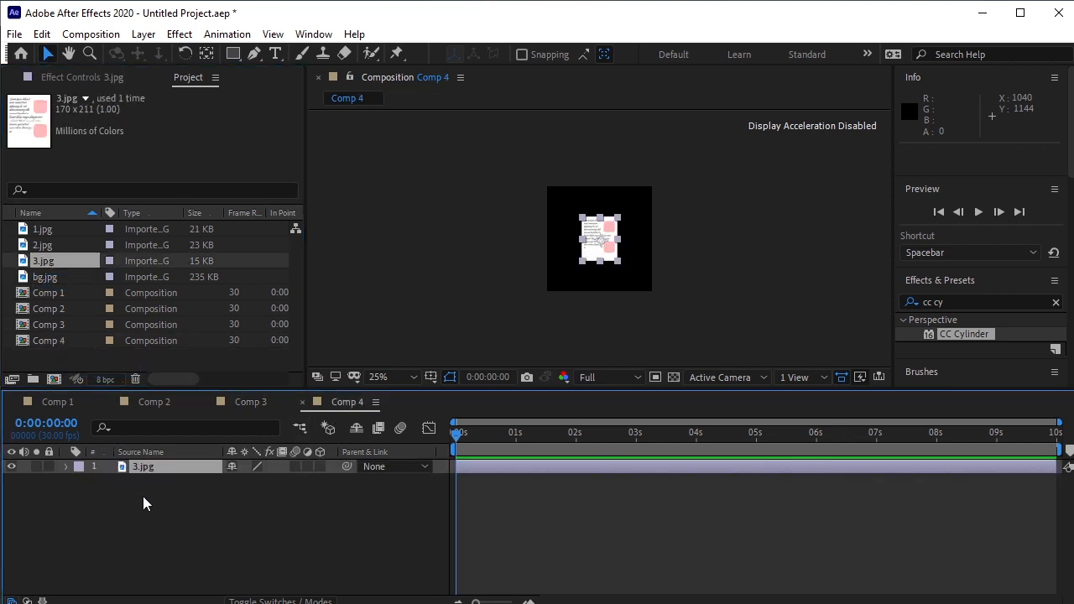
pyautogui.hotkey('ctrl', 'v')
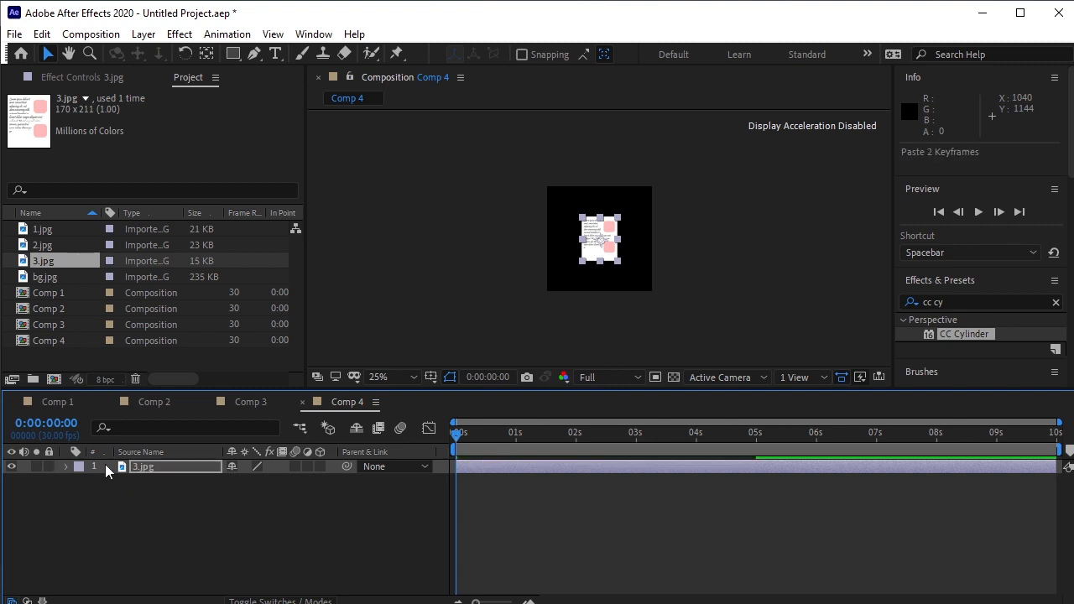
pyautogui.press('y')
pyautogui.press('u')
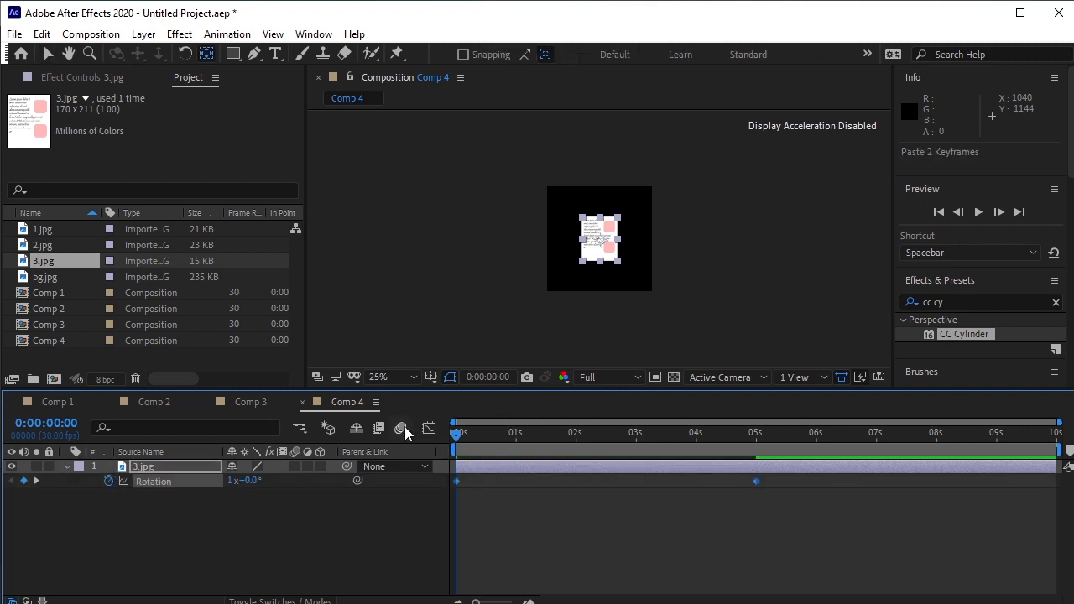
# Step: Add Comp 4 to Comp 1 as the top layer above Comp 3 and collapse Comp 3's properties
pyautogui.click(55, 401)
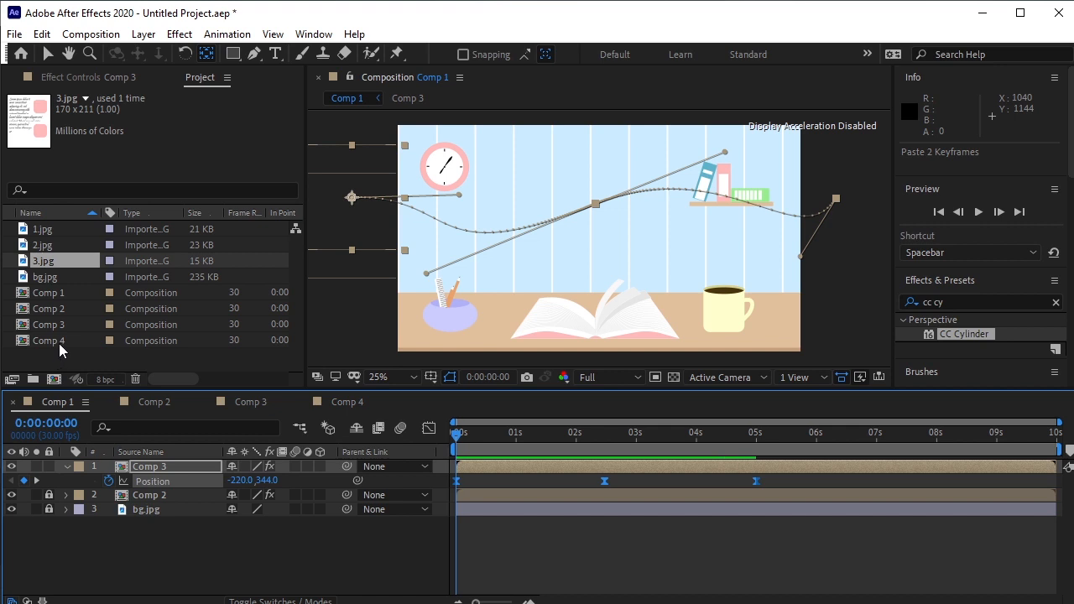
pyautogui.moveTo(55, 341); pyautogui.dragTo(124, 467)
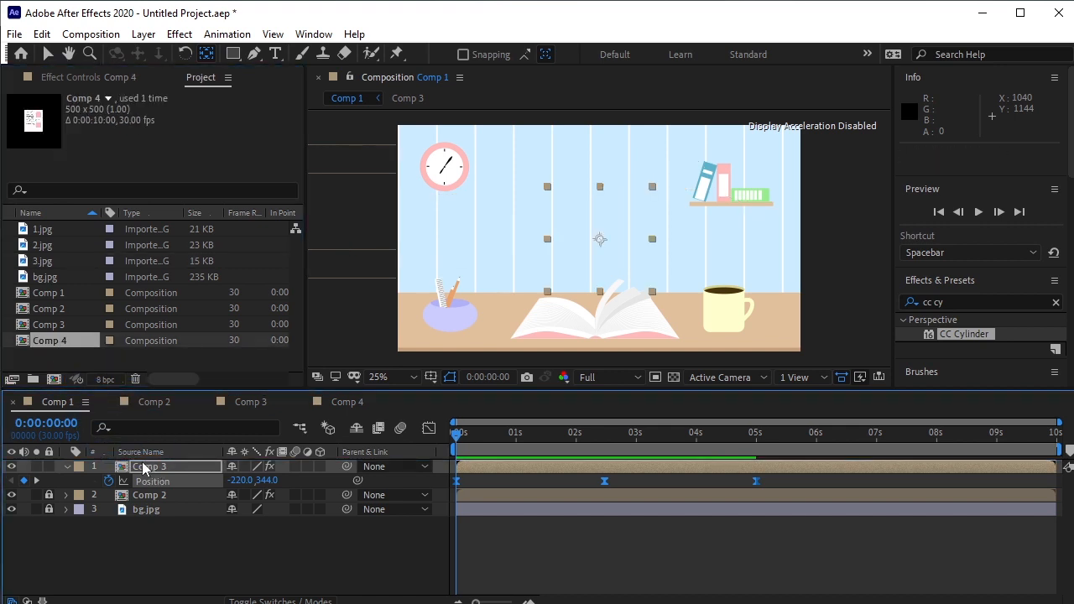
pyautogui.click(67, 481)
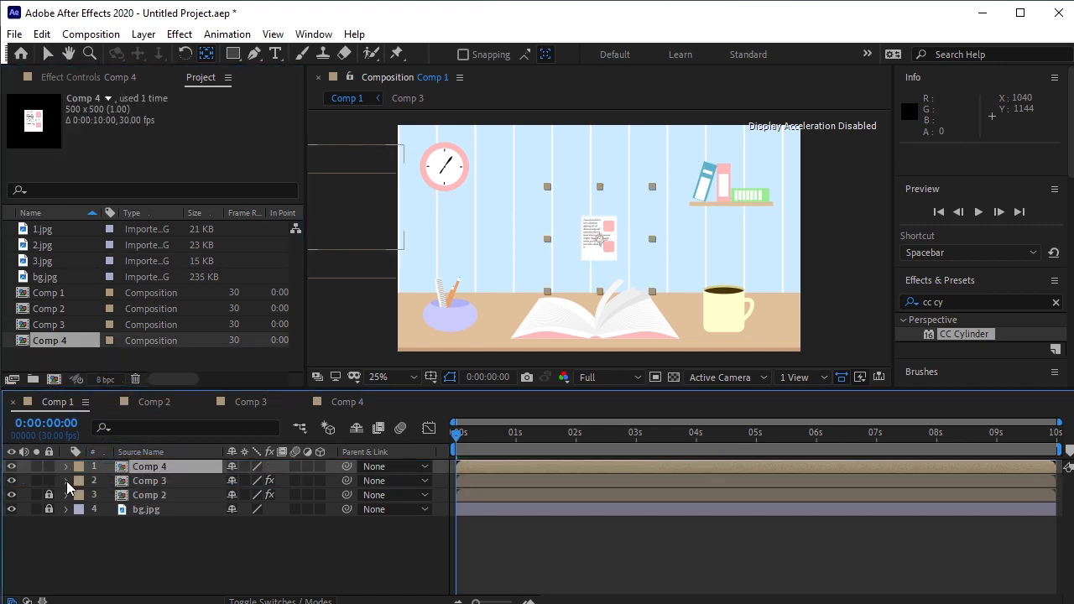
# Step: Look through the Comp 3 layer's Effects and Transform properties in Comp 1 and collapse the layer again
pyautogui.click(67, 480)
pyautogui.click(133, 494)
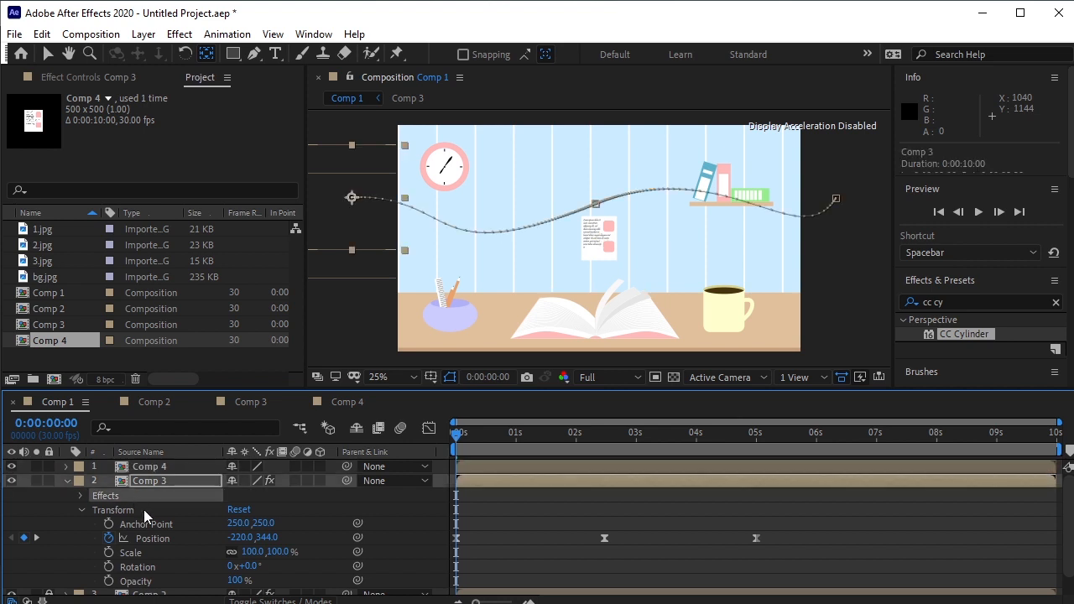
pyautogui.scroll(-1, 148, 516)
pyautogui.click(159, 558)
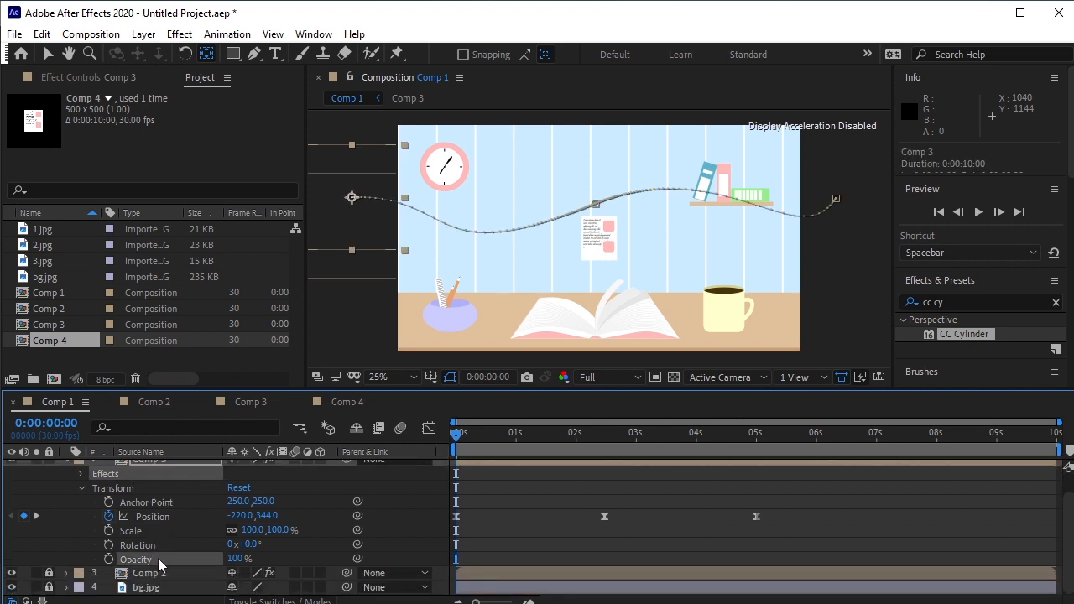
pyautogui.scroll(1, 83, 506)
pyautogui.click(67, 480)
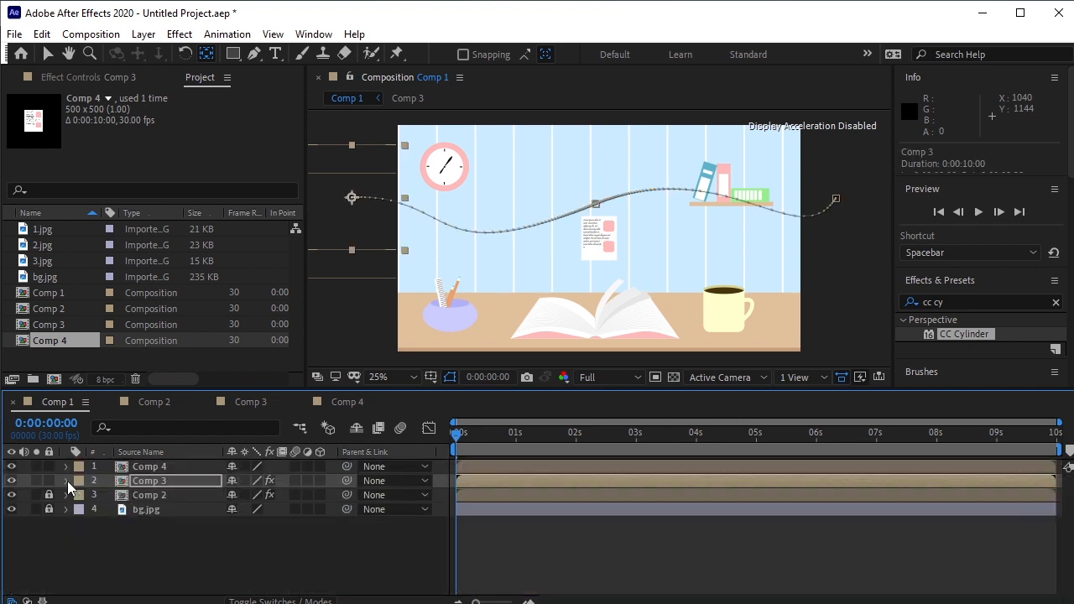
# Step: Reveal the Comp 4 layer's Position keyframes and lower the middle point of its motion path to about 955, 598
pyautogui.click(159, 467)
pyautogui.press('p')
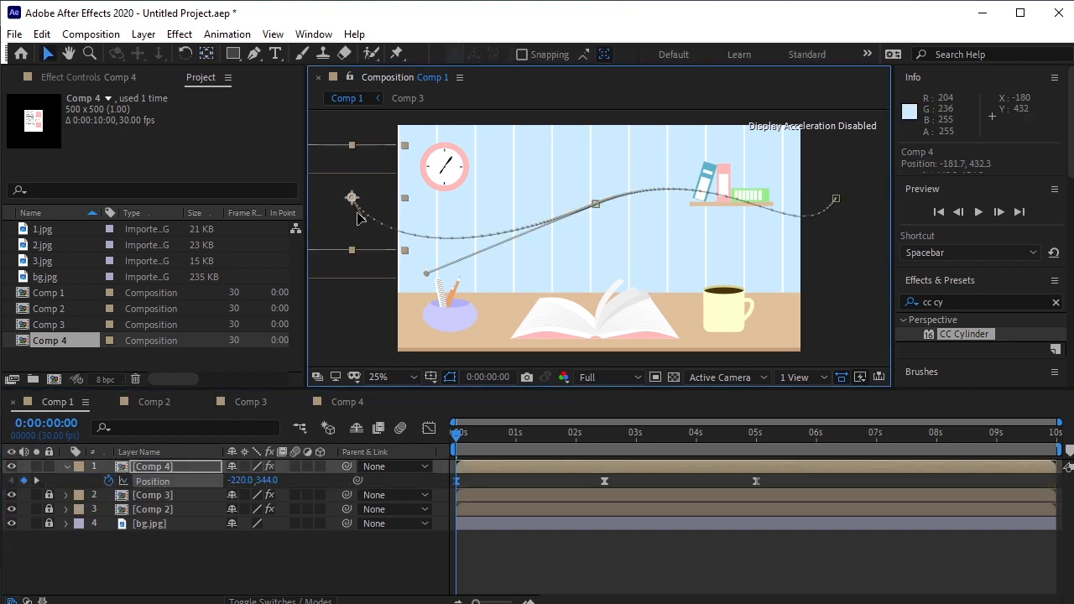
pyautogui.click(595, 205)
pyautogui.moveTo(592, 221); pyautogui.dragTo(598, 256)
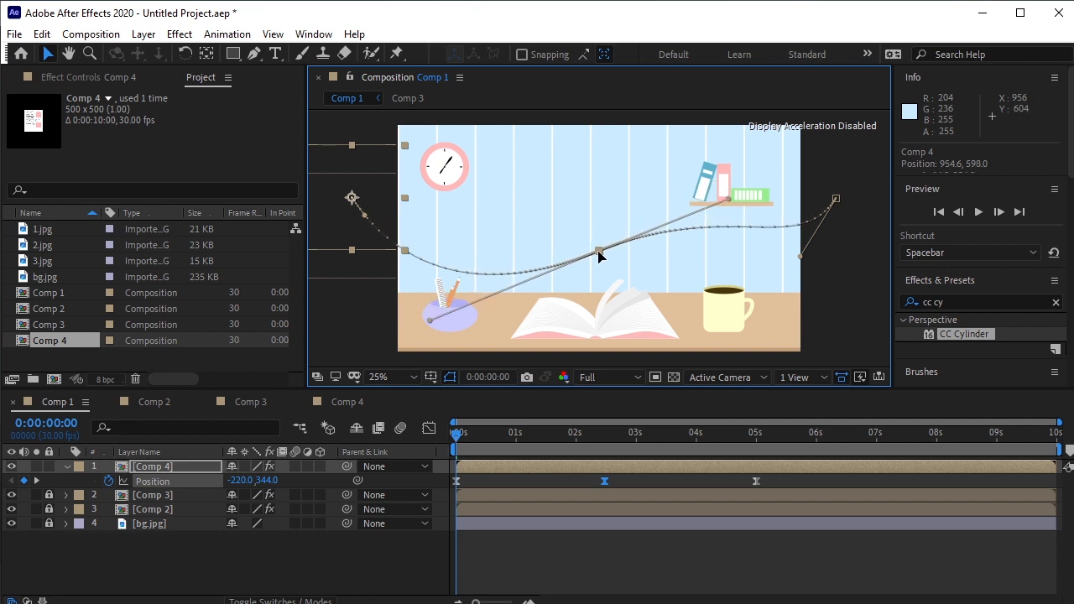
# Step: Bend the end of Comp 4's motion path upward, lower its final point, and shift the middle point to about 1027, 646
pyautogui.click(834, 199)
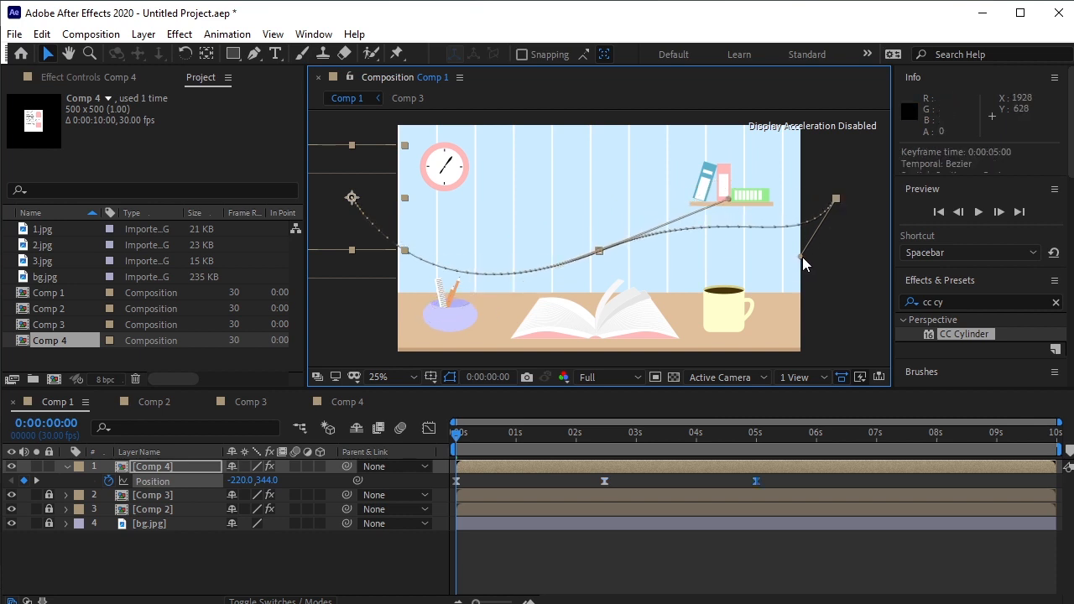
pyautogui.moveTo(802, 257); pyautogui.dragTo(795, 161)
pyautogui.moveTo(836, 199); pyautogui.dragTo(836, 267)
pyautogui.moveTo(602, 257)
pyautogui.mouseDown()
pyautogui.moveTo(592, 257)
pyautogui.moveTo(617, 266)
pyautogui.mouseUp()
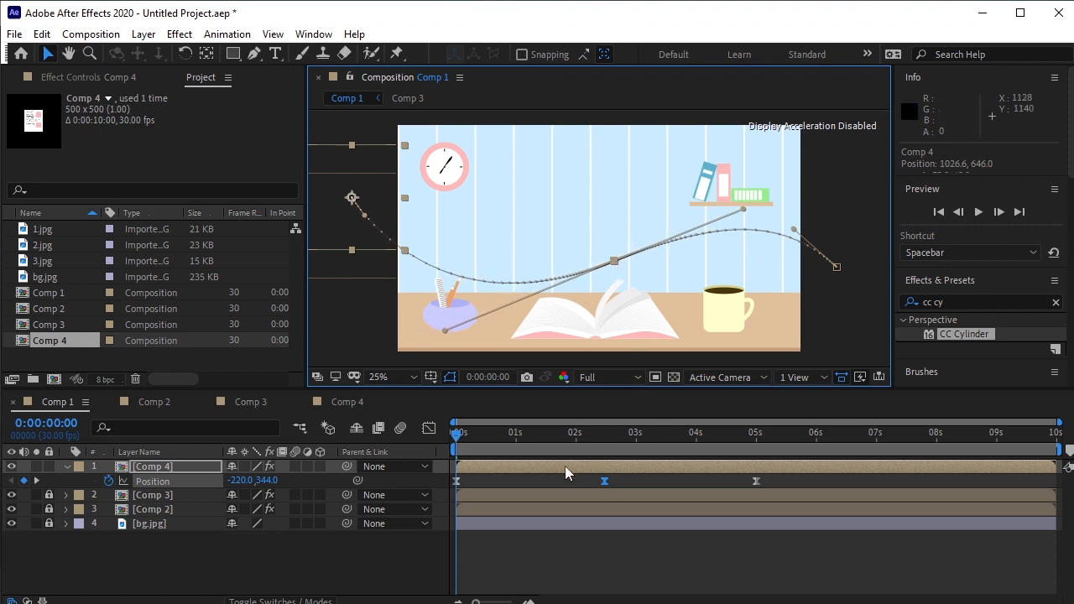
pyautogui.click(554, 538)
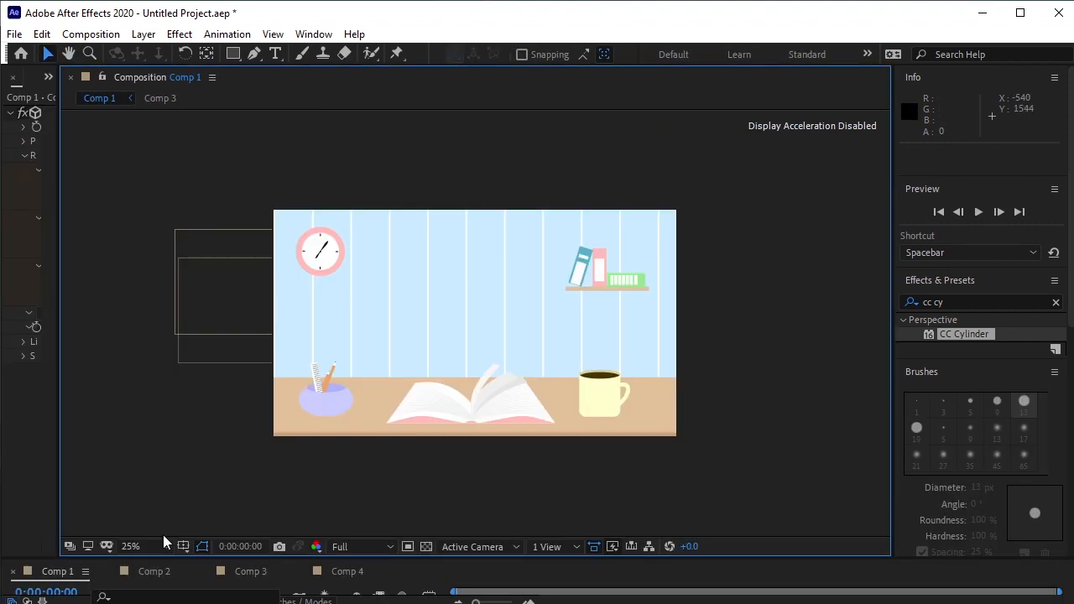
# Step: Fit Comp 1 to the enlarged composition view and play a preview of the animation
pyautogui.click(165, 545)
pyautogui.click(176, 248)
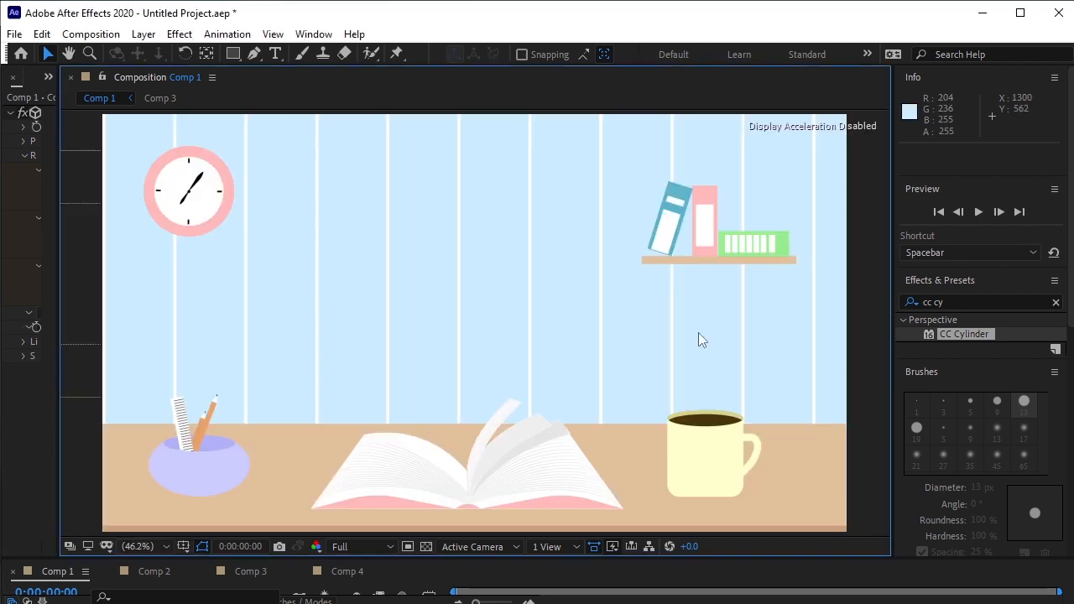
pyautogui.press('space')
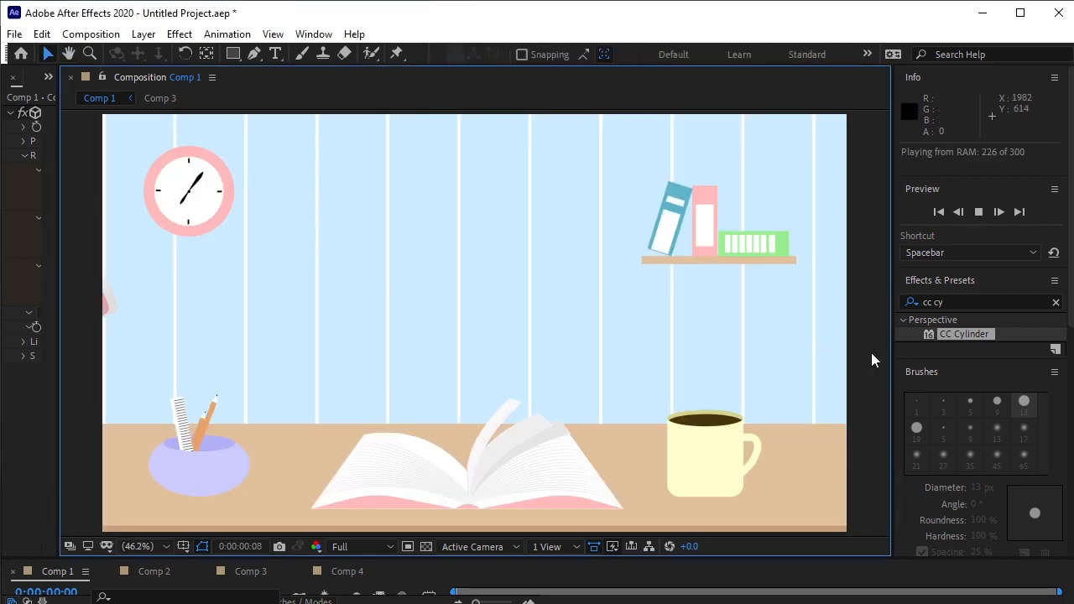